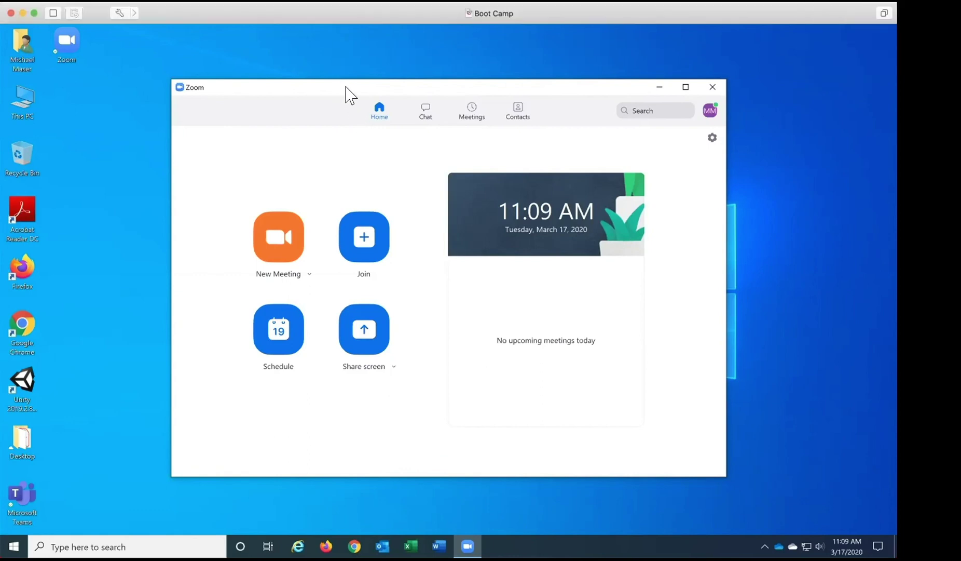
drag(346, 87, 345, 78)
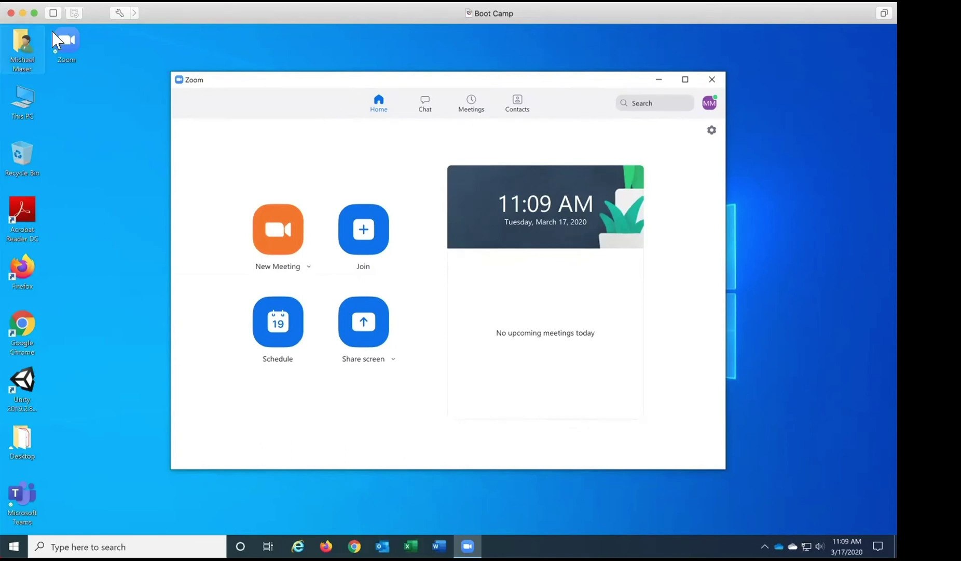
click(82, 56)
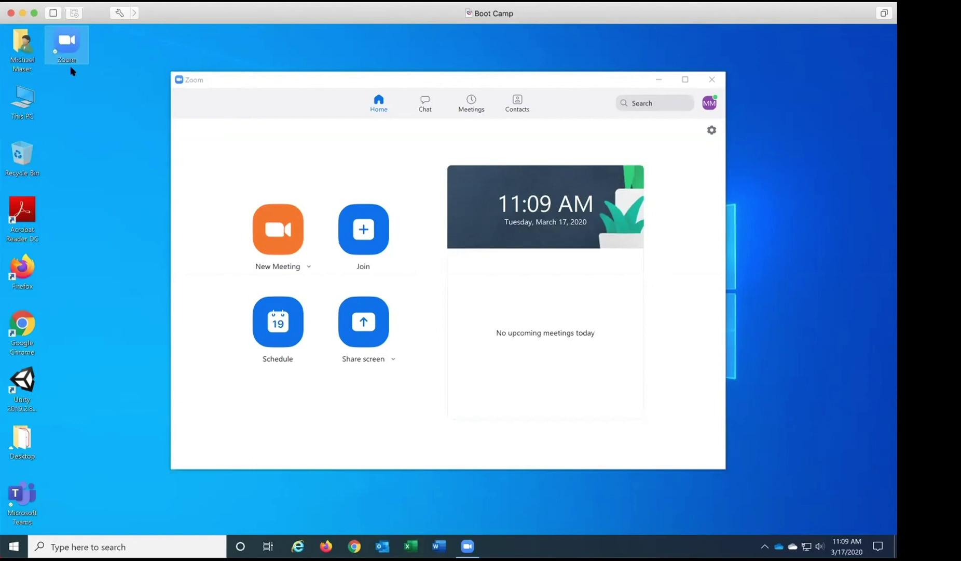
mouse_move(84, 73)
mouse_down()
mouse_move(50, 15)
mouse_move(35, 39)
mouse_move(65, 73)
mouse_move(101, 61)
mouse_up()
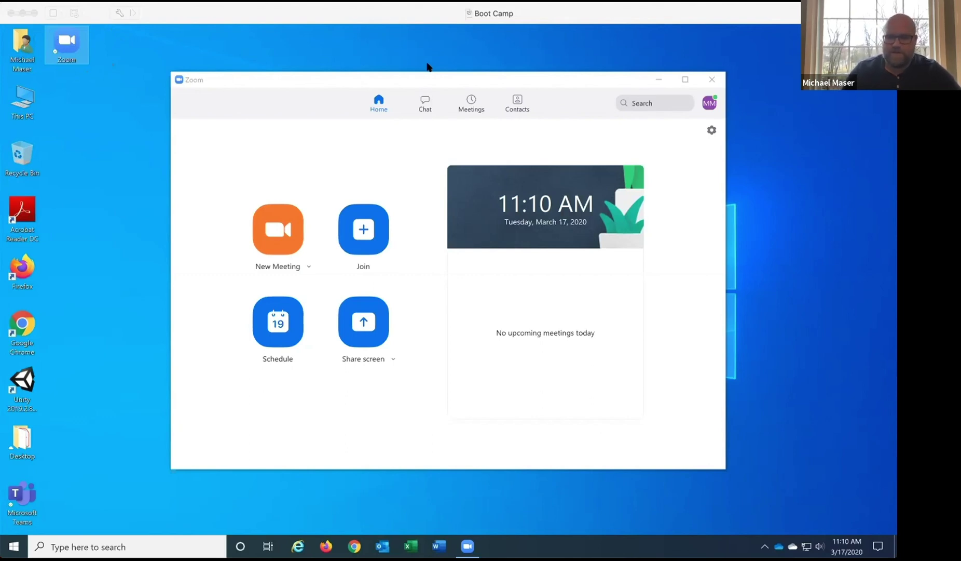
click(440, 299)
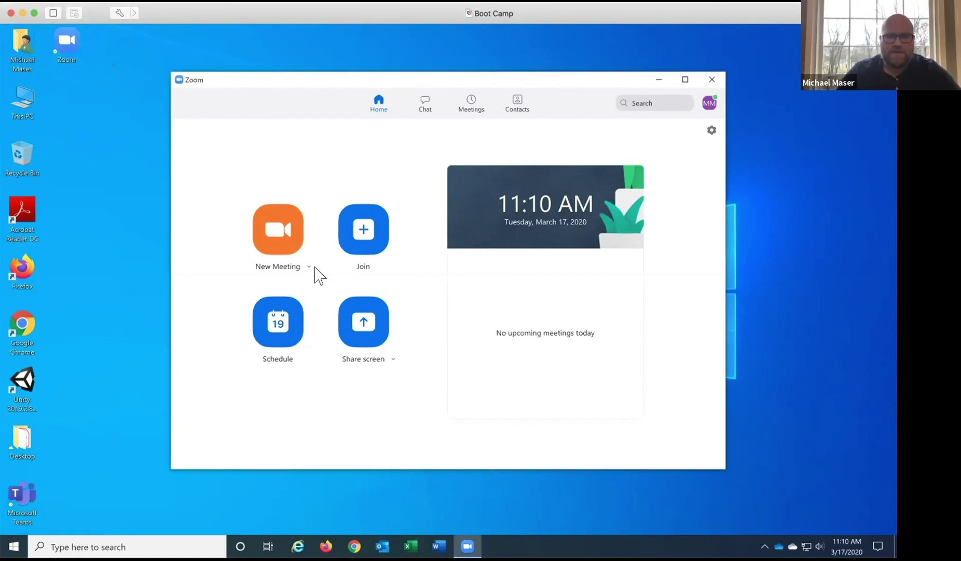
click(286, 255)
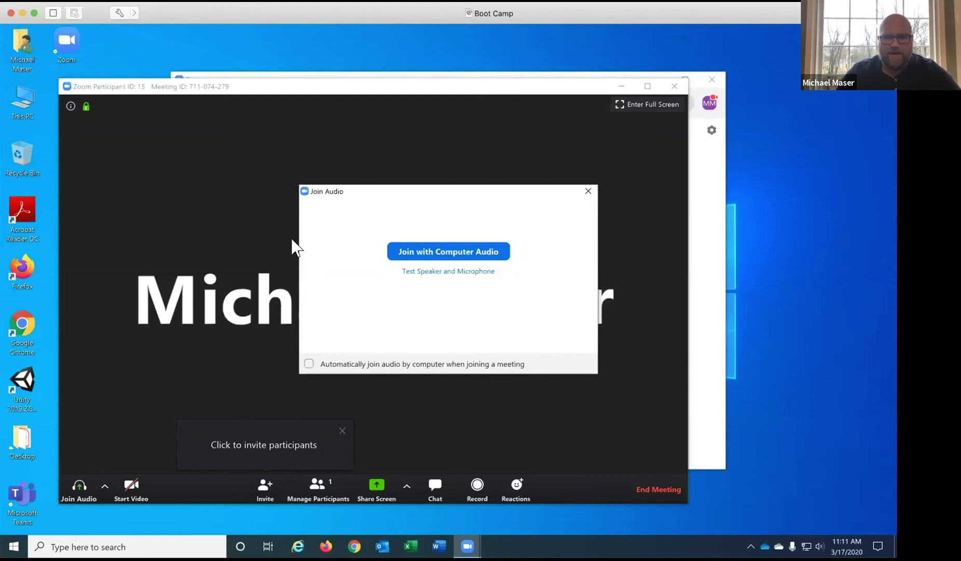
click(588, 191)
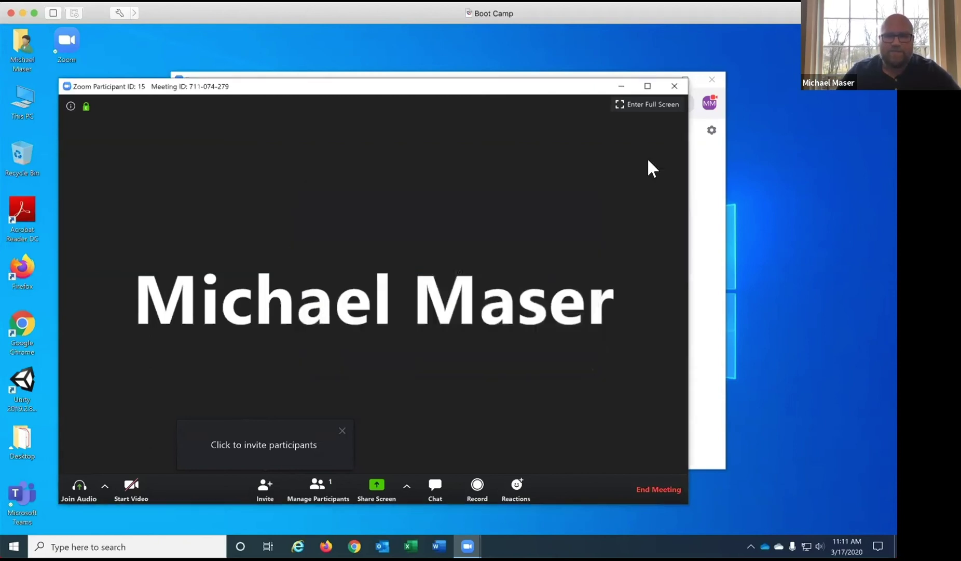
click(674, 86)
click(469, 332)
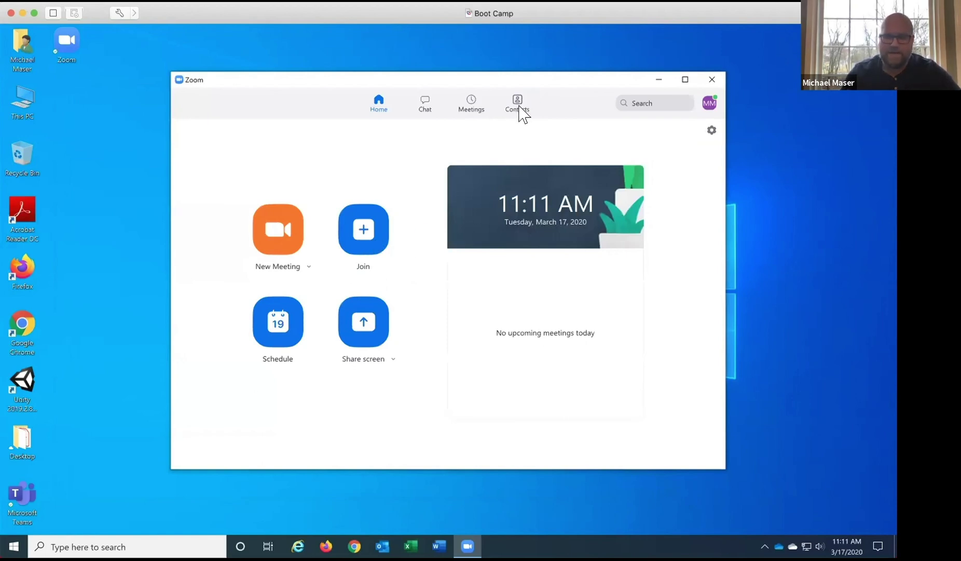
Look through the Contacts, Chat and Meetings sections and the meeting scheduling options, and return to the home view
click(520, 111)
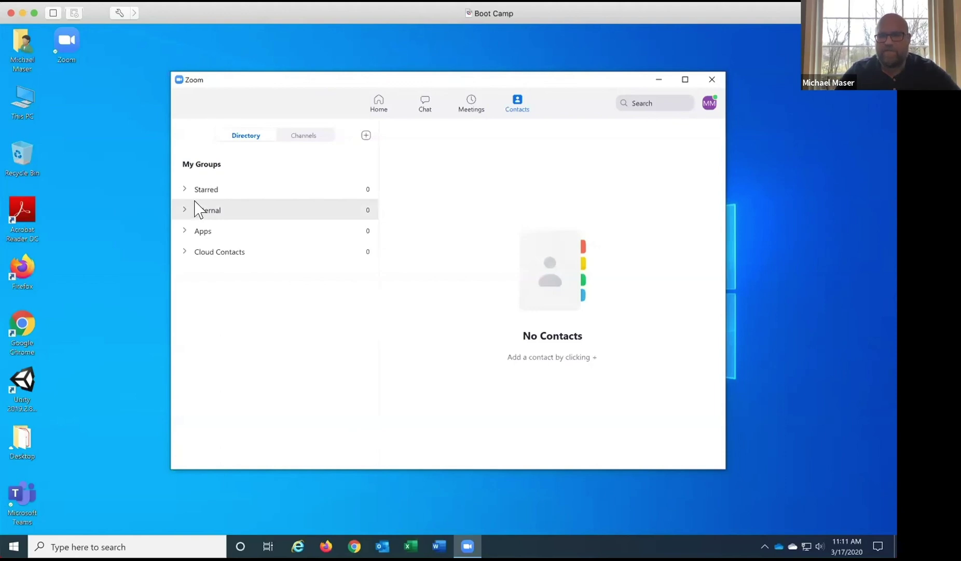
click(379, 105)
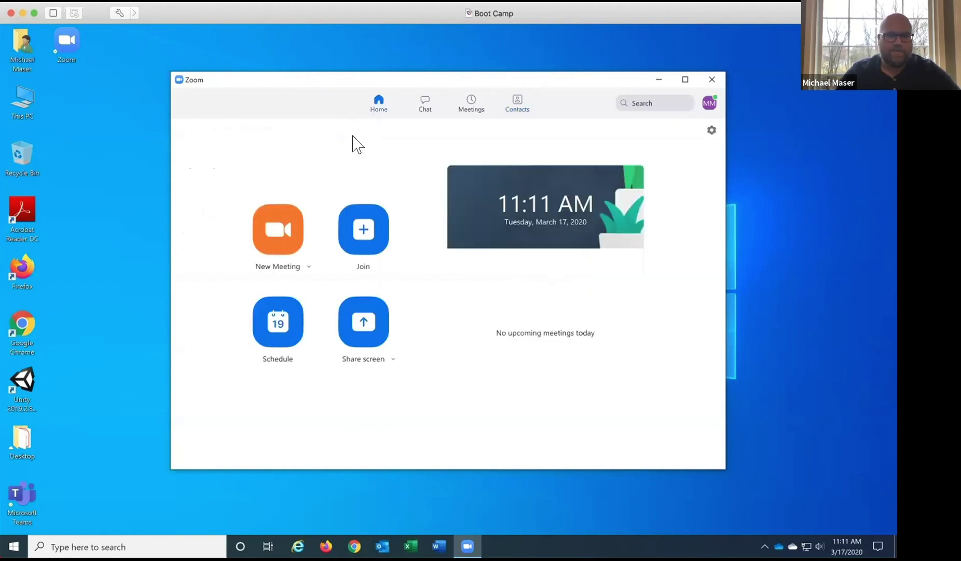
click(427, 104)
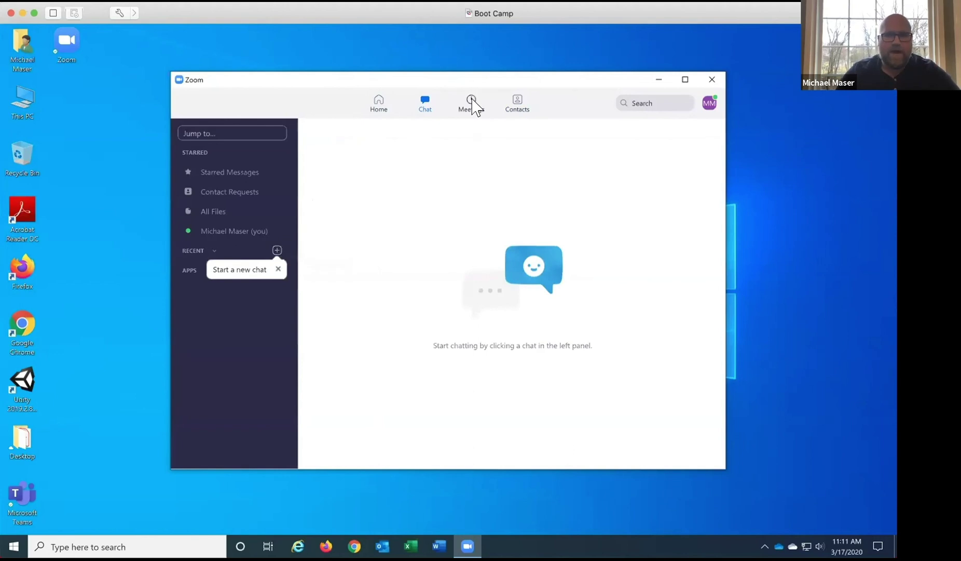
click(472, 104)
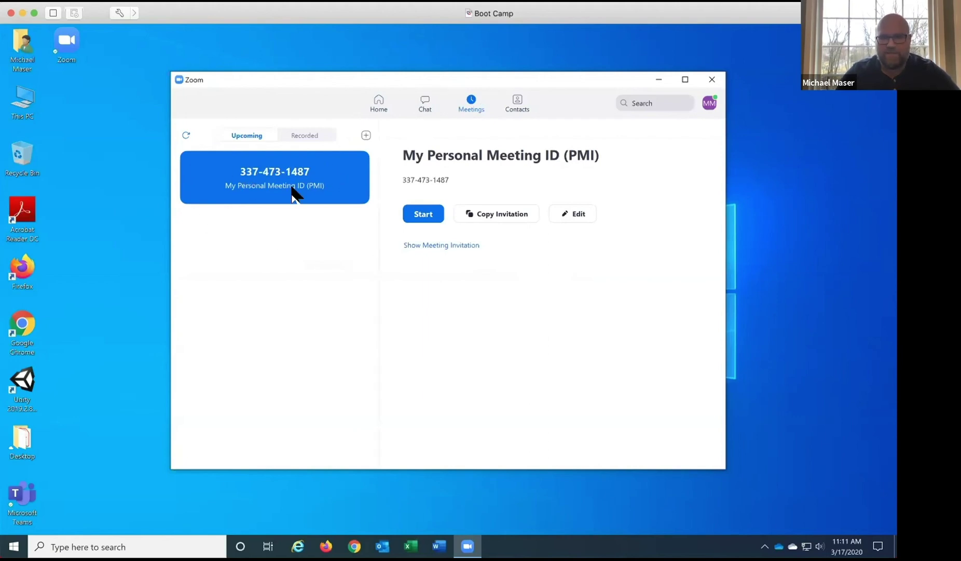
click(357, 134)
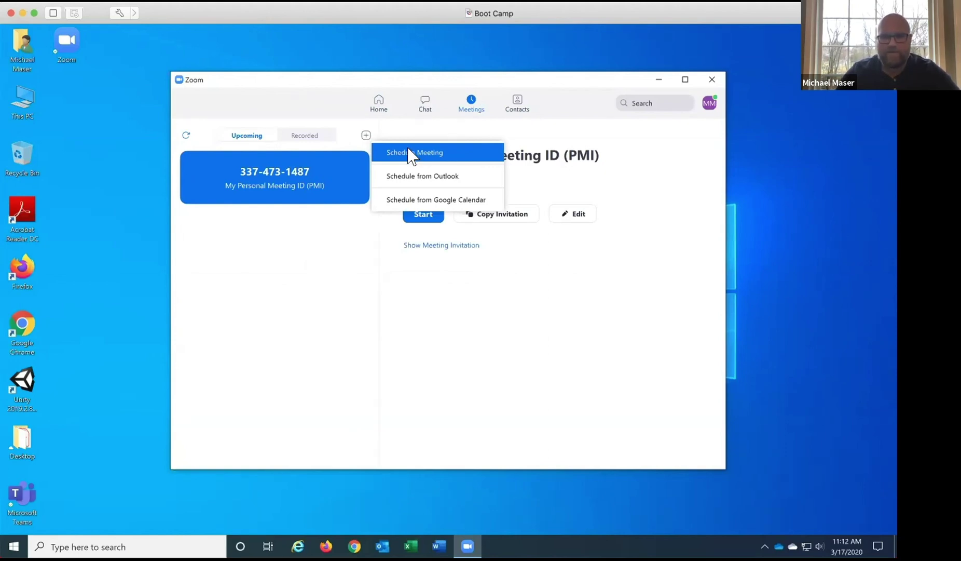
click(305, 239)
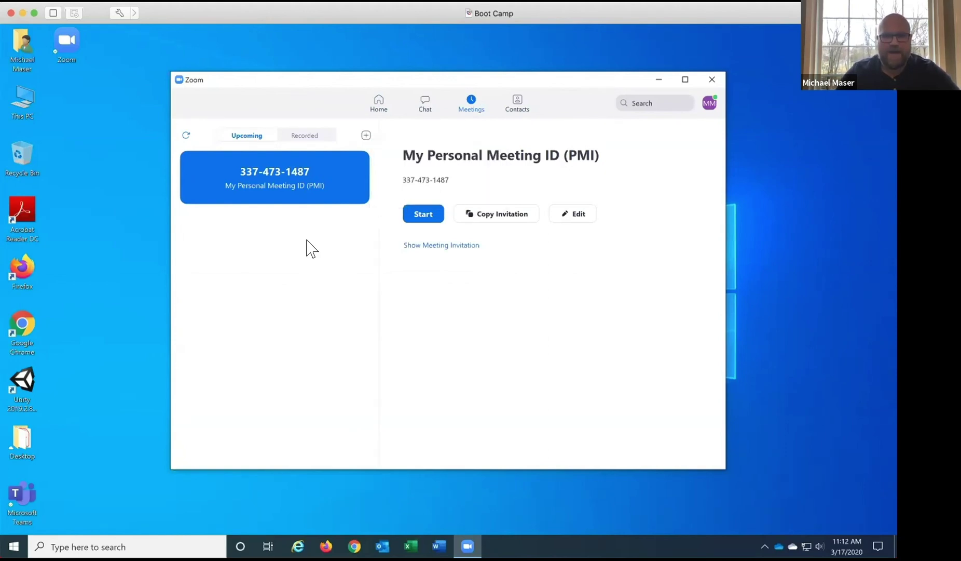
click(382, 112)
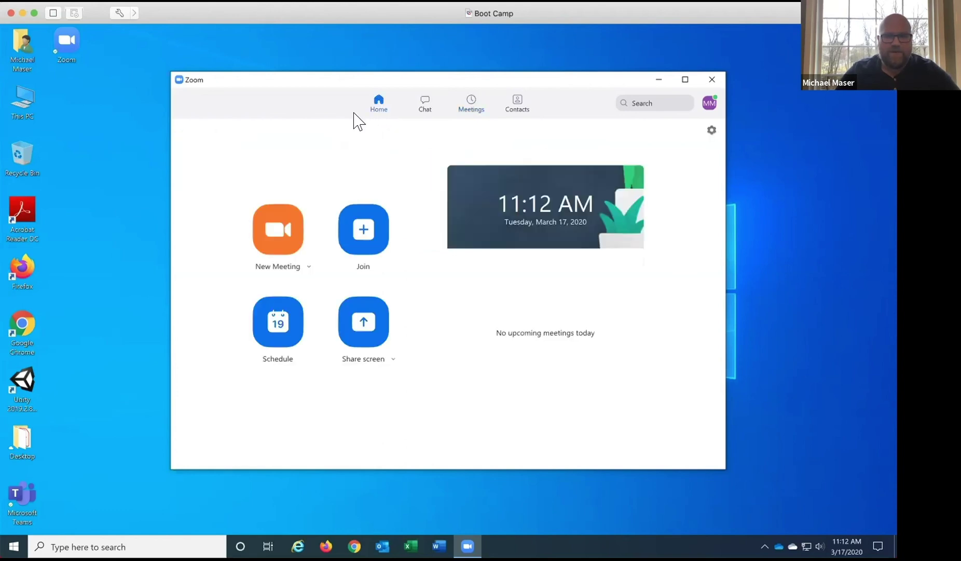
Start a new instant meeting without joining audio and dismiss the hint about inviting participants
click(280, 242)
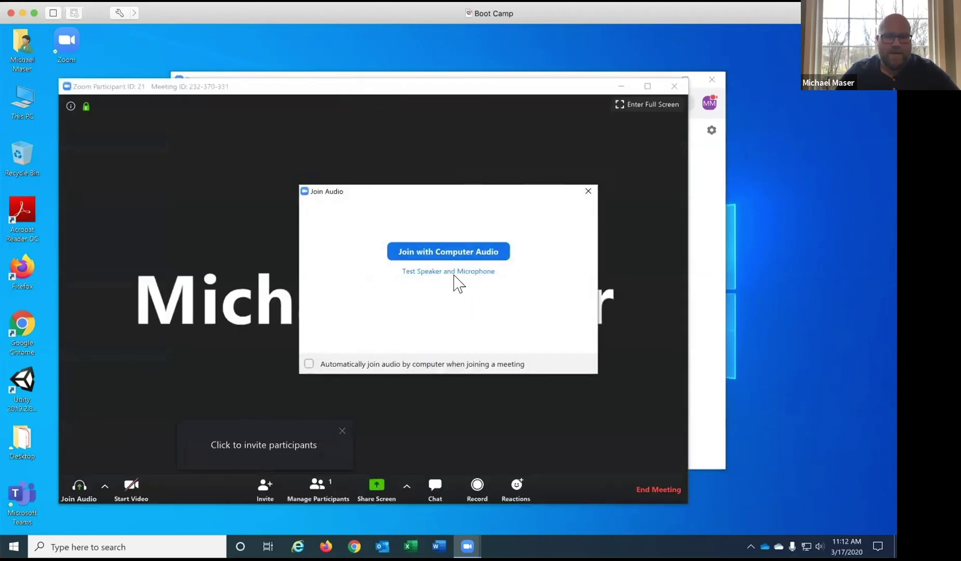
click(588, 191)
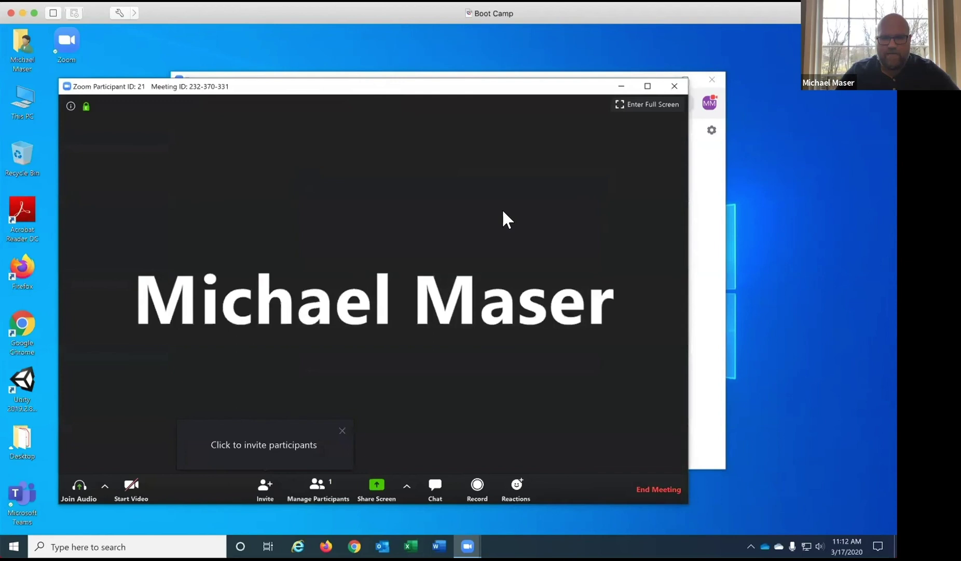
click(342, 429)
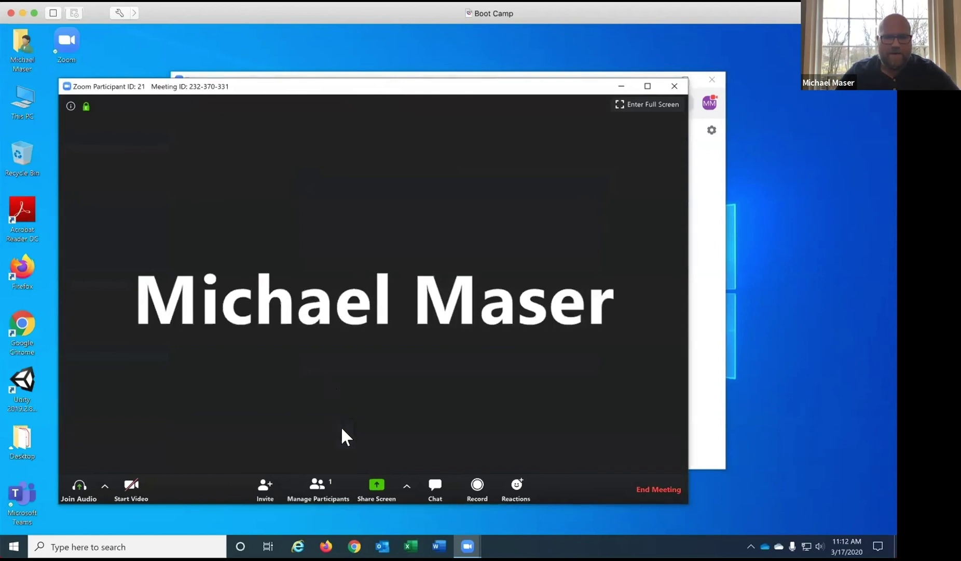
Open the meeting's invite options, show the email services and copy the meeting invitation
click(266, 489)
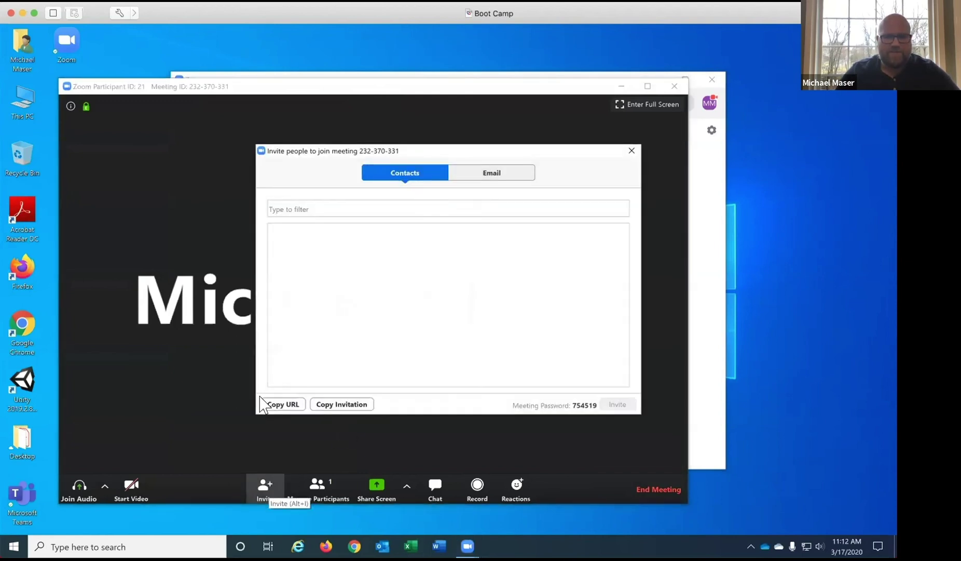
click(480, 178)
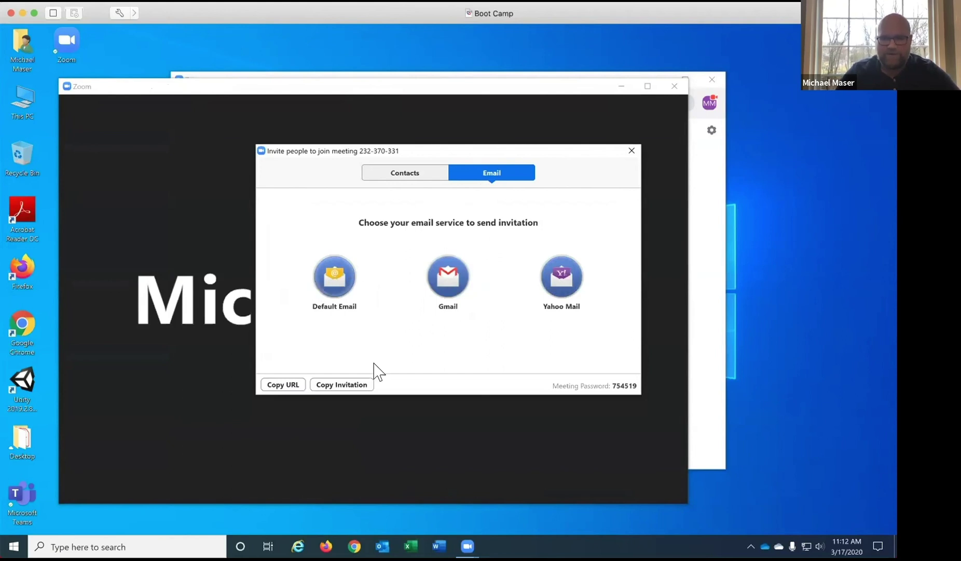
click(343, 384)
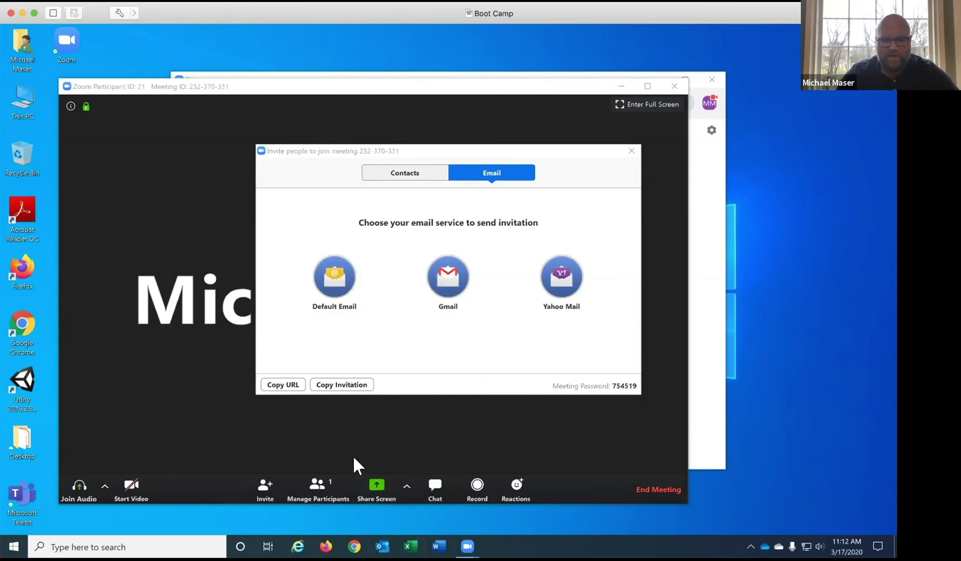
Switch to Word and paste the copied meeting invitation, including its meeting password, into a new blank document
click(439, 546)
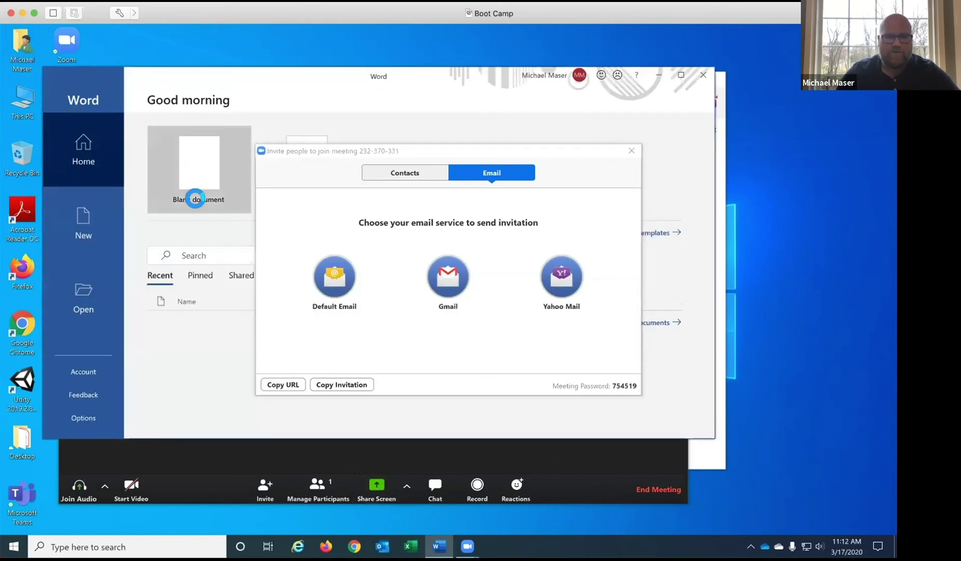
click(206, 196)
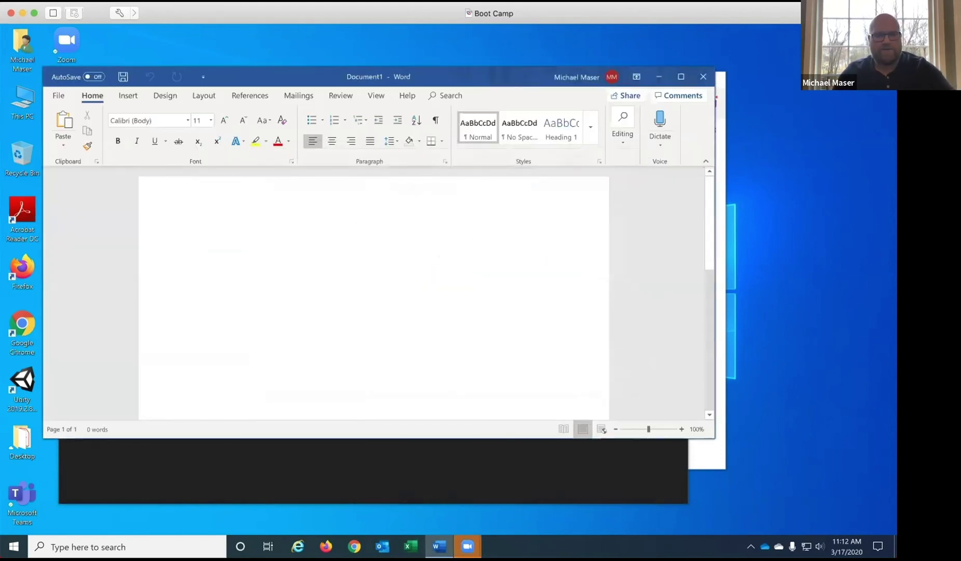
key(ctrl+v)
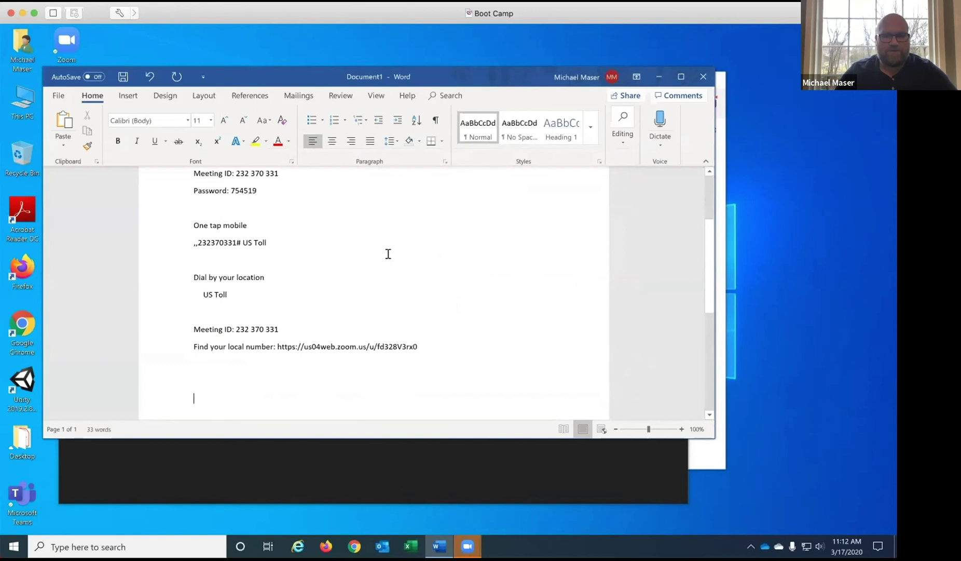
scroll(386, 255, up, 3)
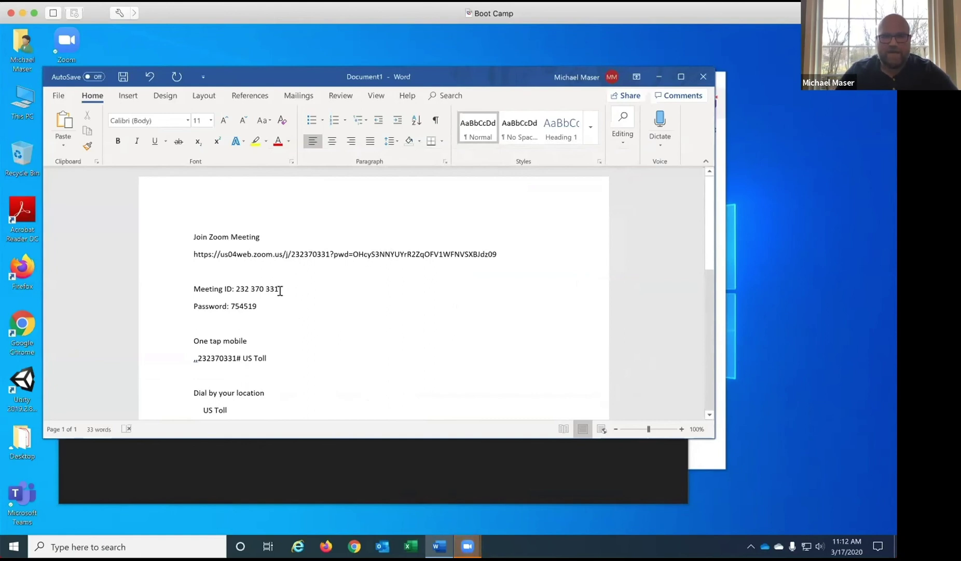
Highlight the meeting ID and the join link in the pasted invitation, and close the document without saving
drag(280, 290, 243, 290)
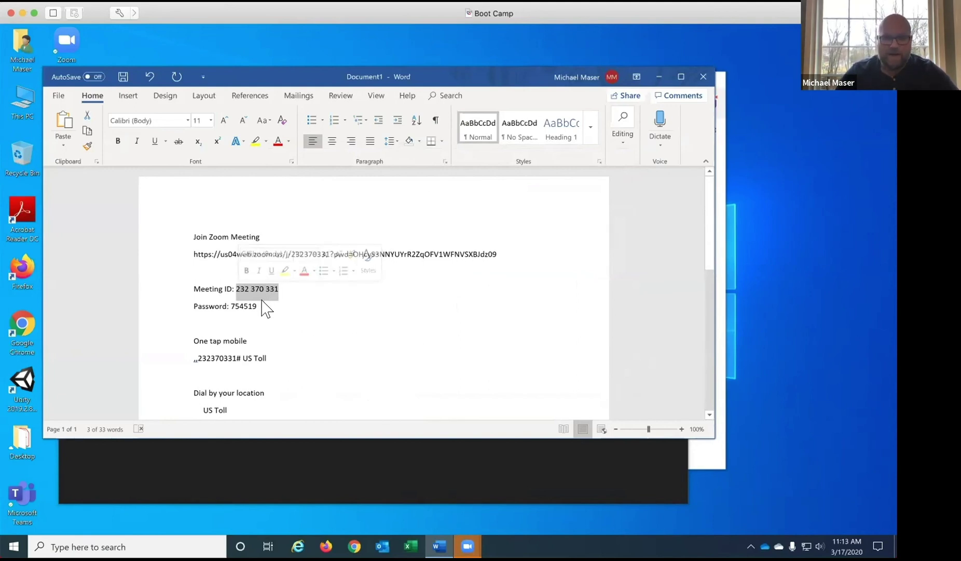
click(335, 317)
drag(192, 254, 496, 260)
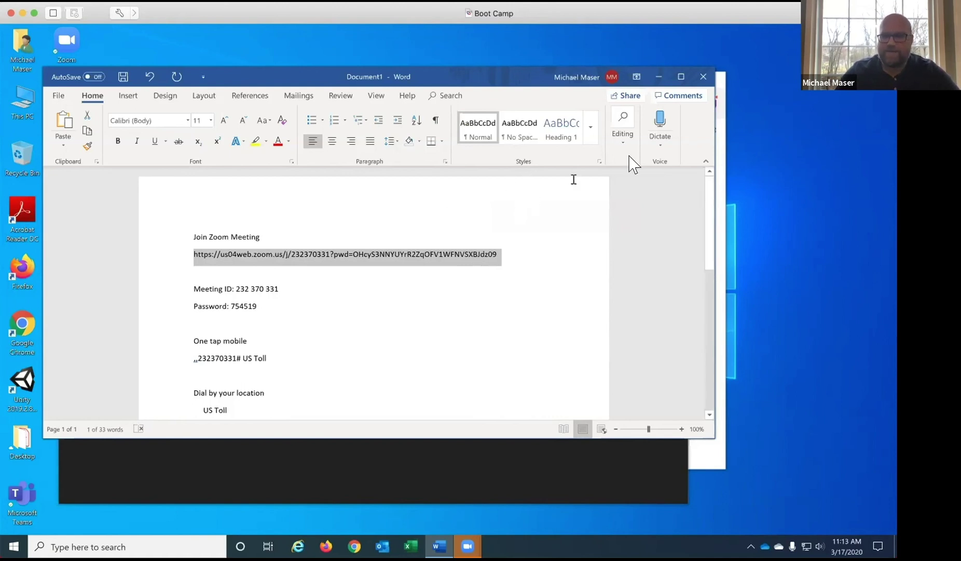
click(704, 77)
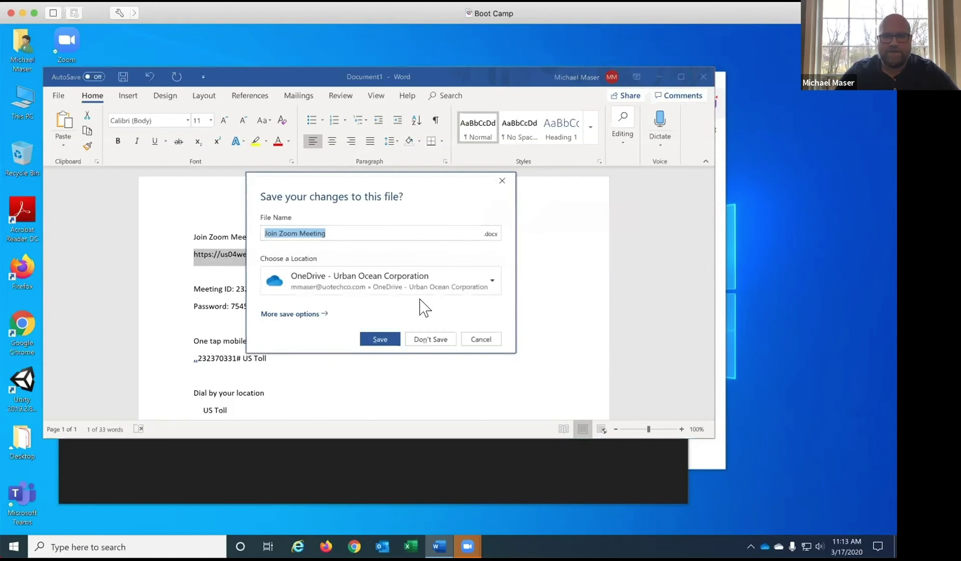
click(431, 340)
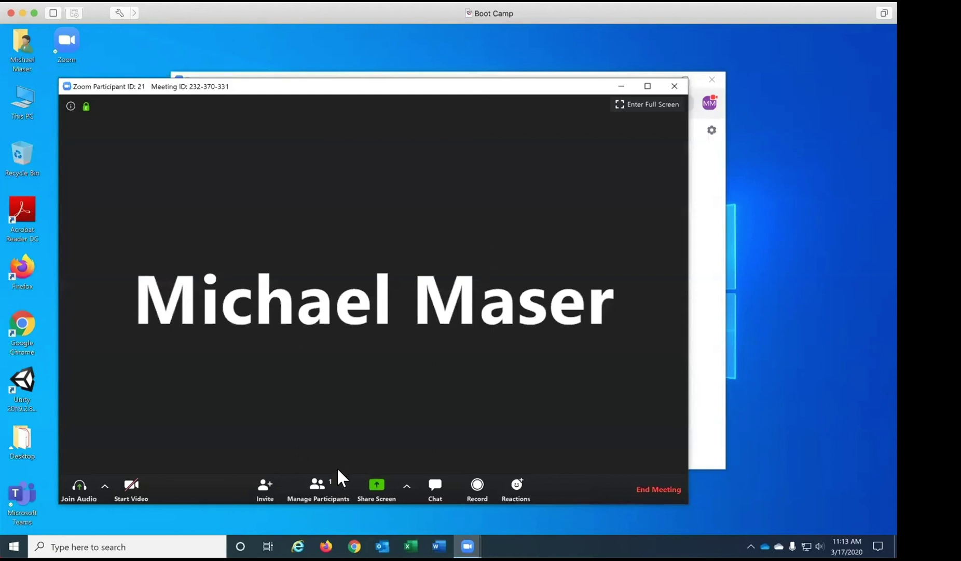
Reopen Word and paste the invitation with its meeting password into another blank document to review it
click(439, 546)
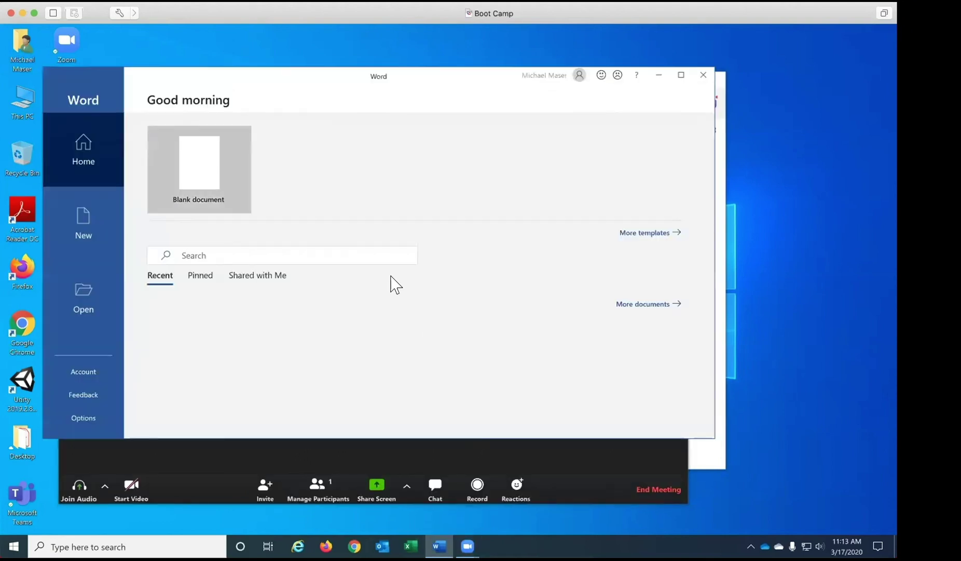
click(223, 189)
key(ctrl+v)
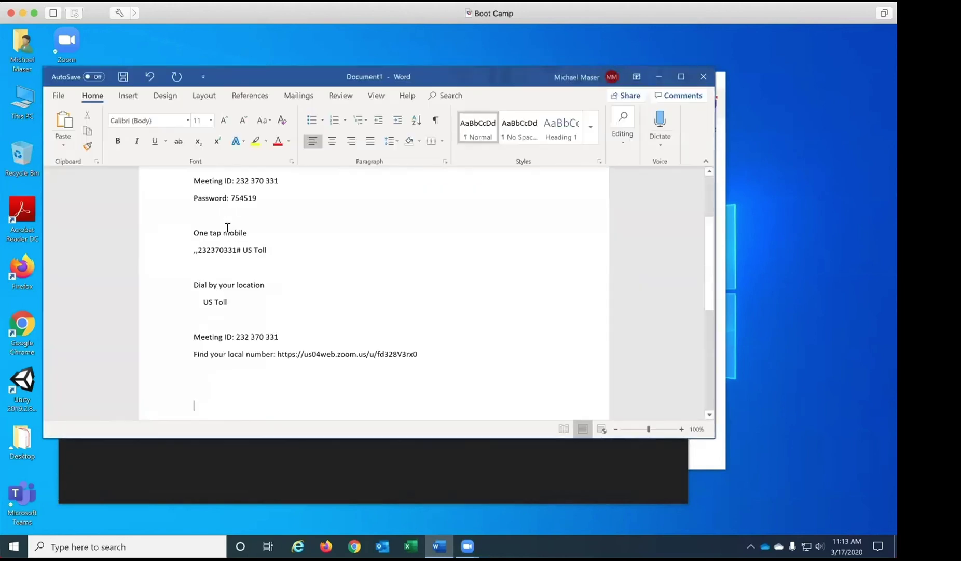
scroll(294, 228, up, 3)
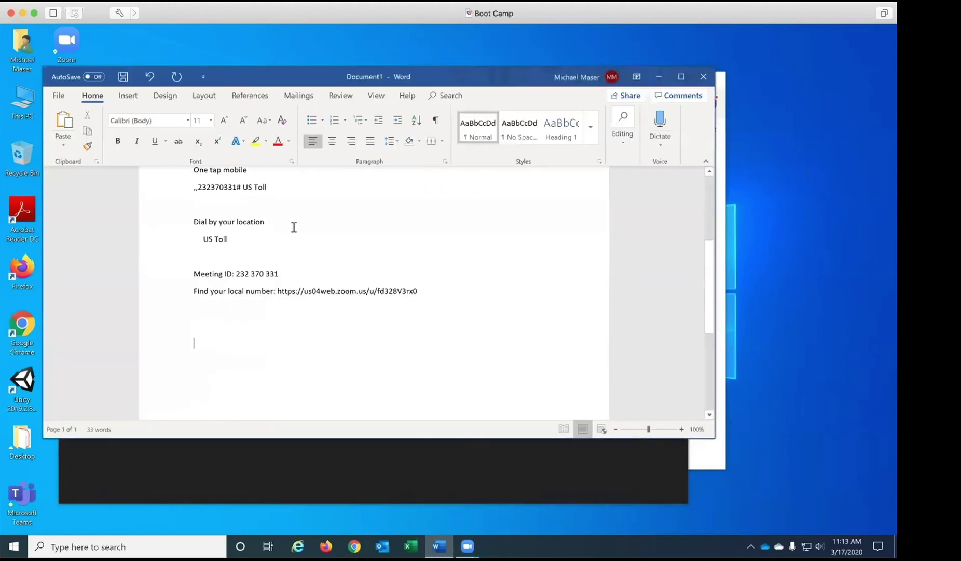
scroll(294, 228, up, 2)
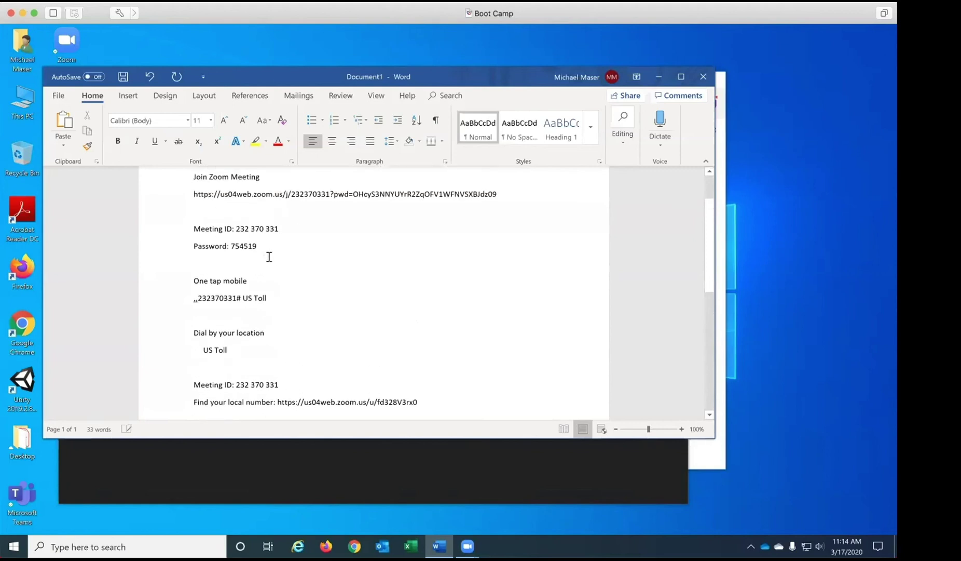
Highlight the meeting password line in the invitation and close the Word document without saving
drag(176, 241, 172, 243)
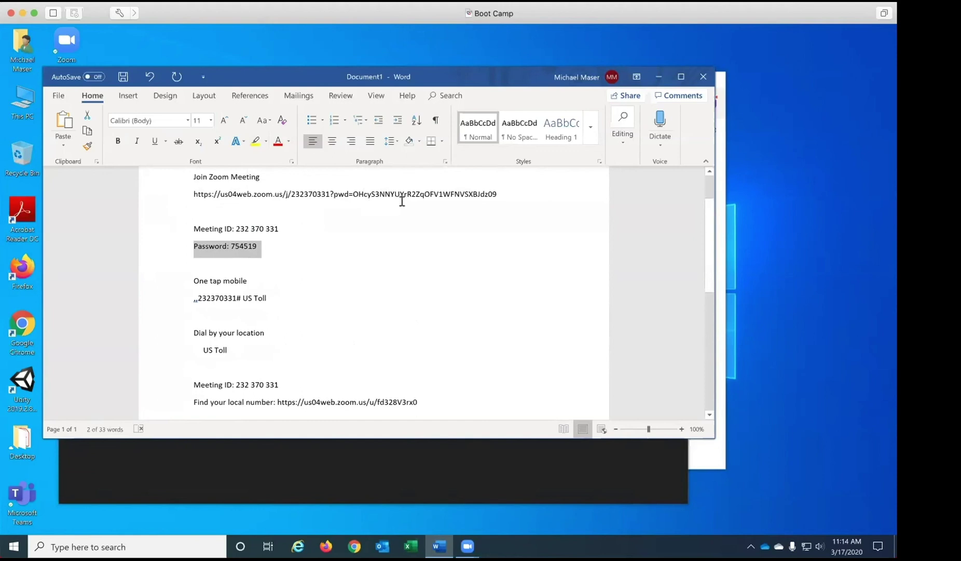
click(703, 76)
click(442, 337)
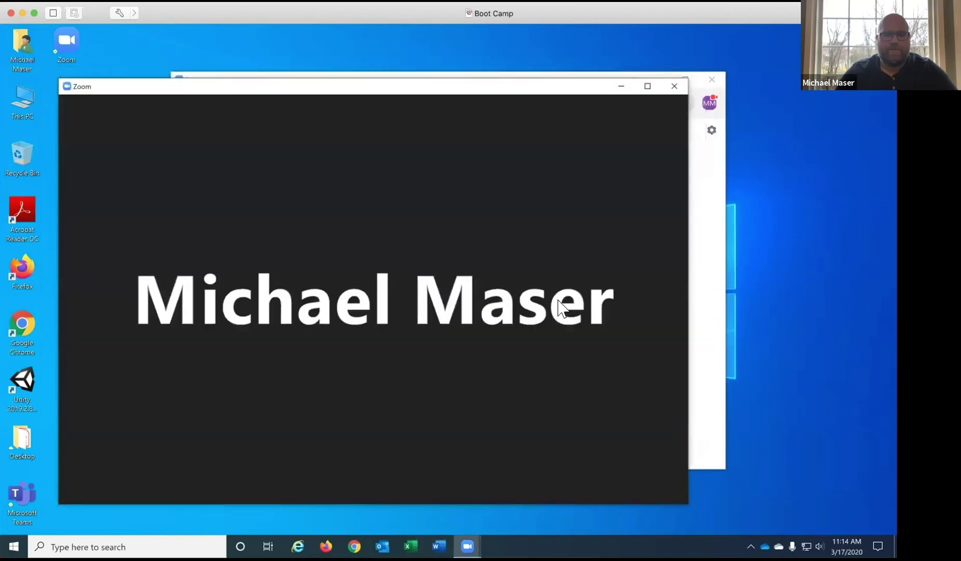
drag(269, 95, 296, 71)
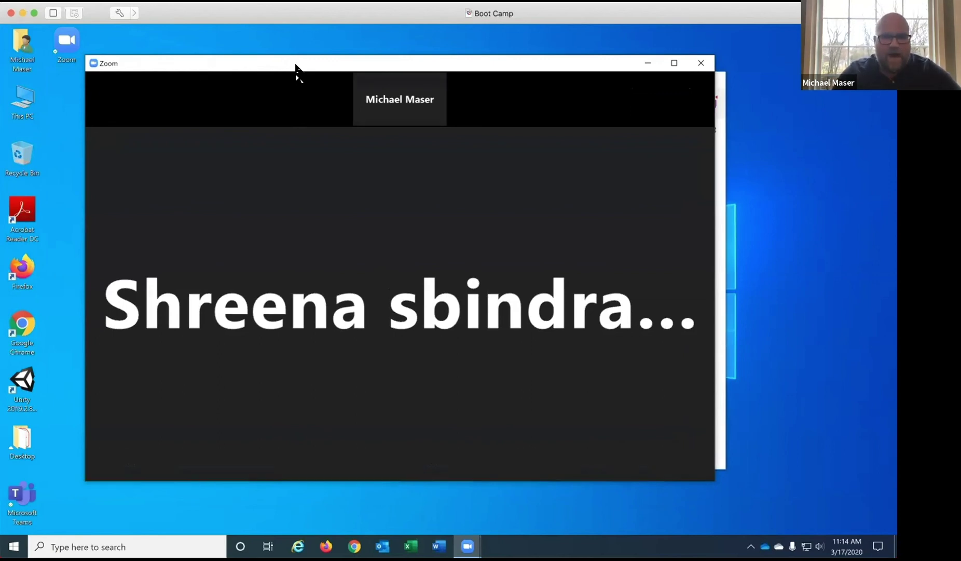
Review the meeting's audio options and the email services offered for inviting people, and dismiss the invitation dialog
mouse_move(415, 102)
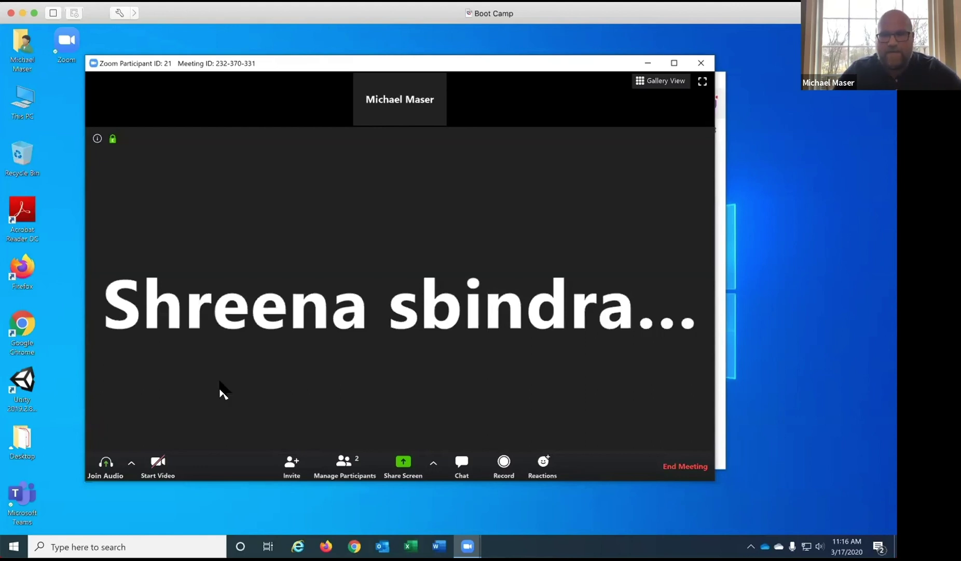
click(132, 465)
click(261, 471)
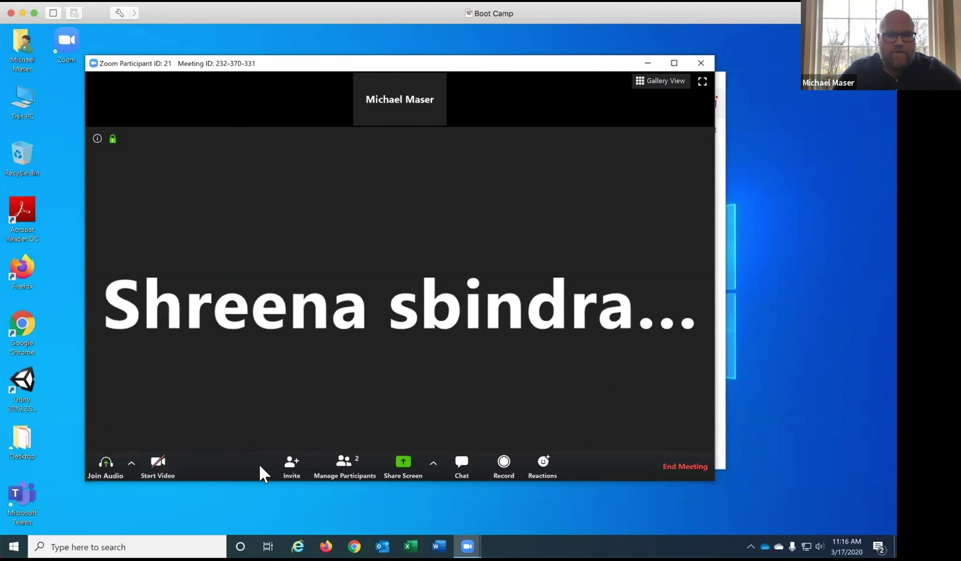
click(289, 470)
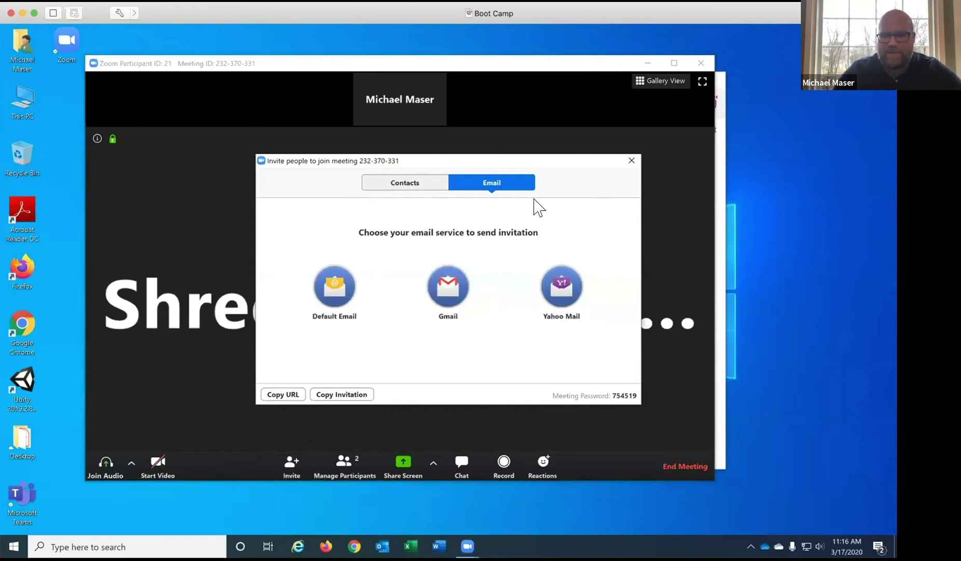
click(632, 160)
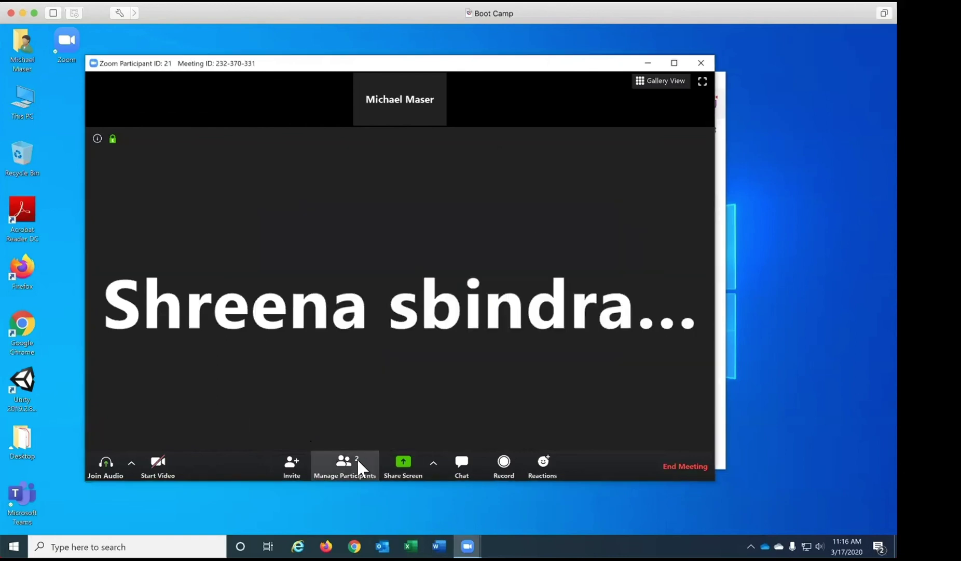
Show the meeting's participants list, review the host options for the other attendee, and reposition the meeting window
click(358, 463)
drag(562, 66, 508, 62)
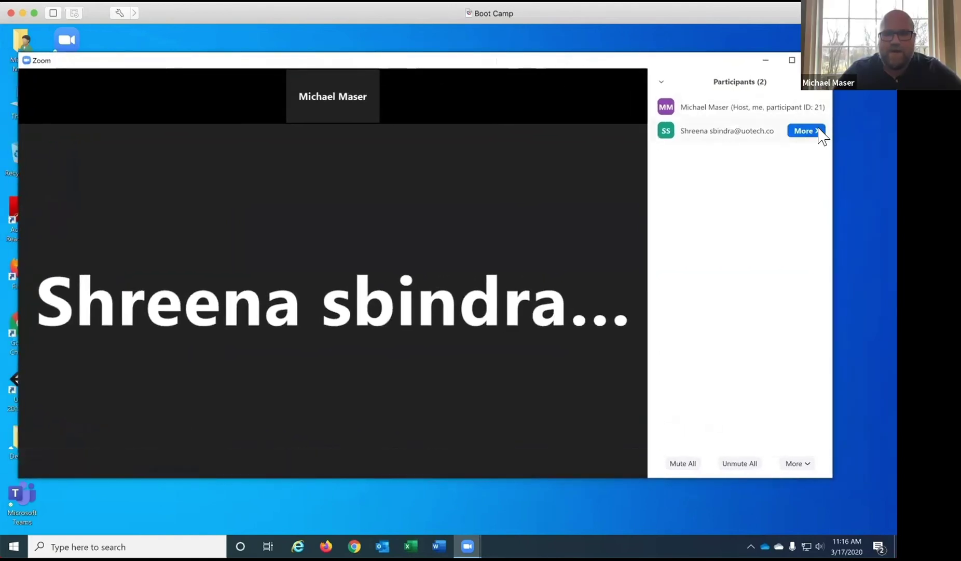
click(818, 130)
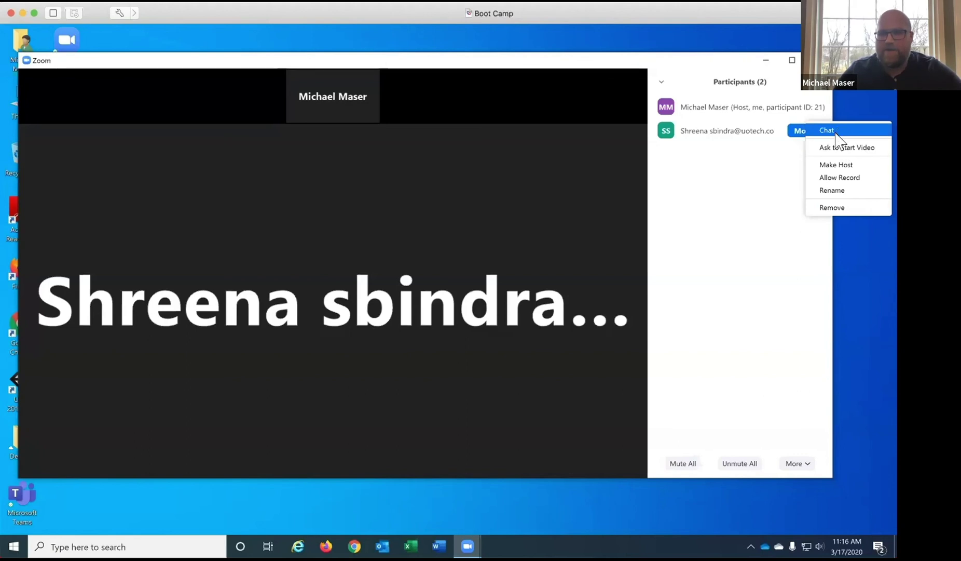
click(709, 207)
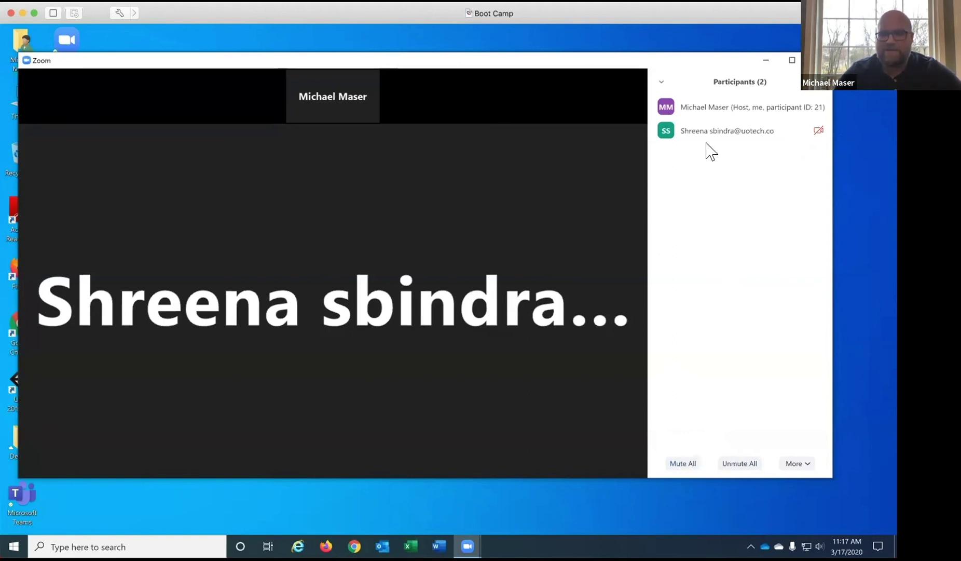
mouse_move(704, 121)
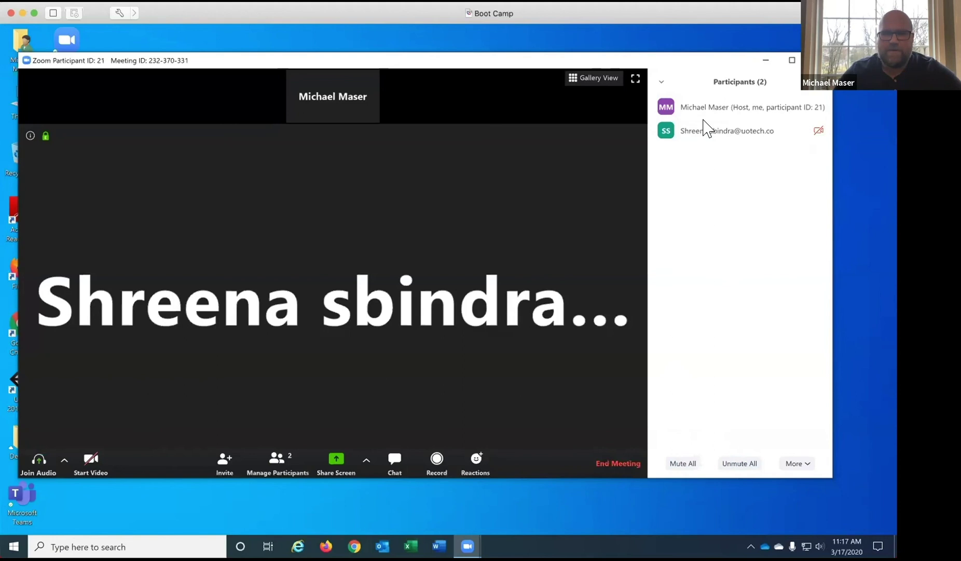
drag(525, 60, 545, 50)
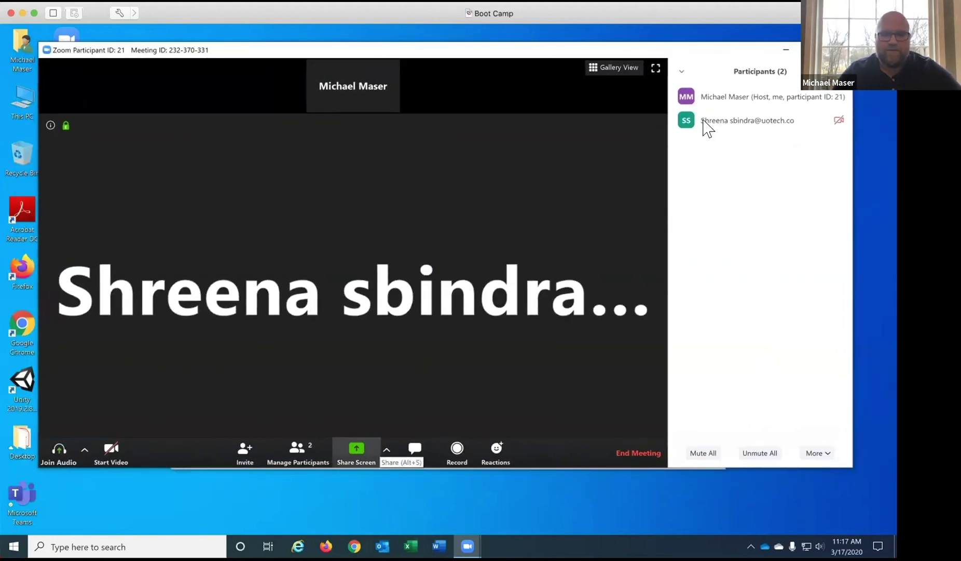
Check the available sharing sources, then switch to Word, open the UOTechCo About Us document and minimize it
key(alt+s)
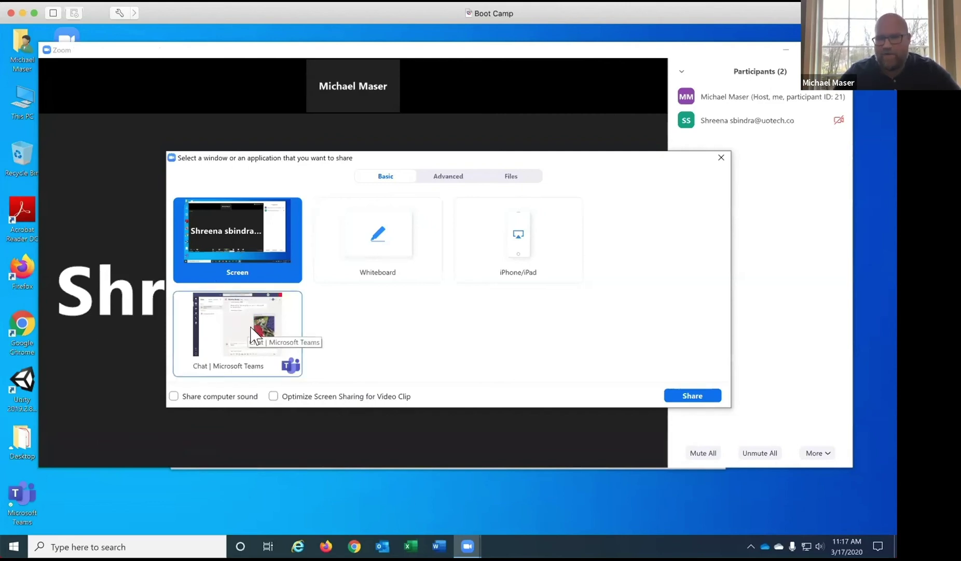
click(397, 483)
click(439, 543)
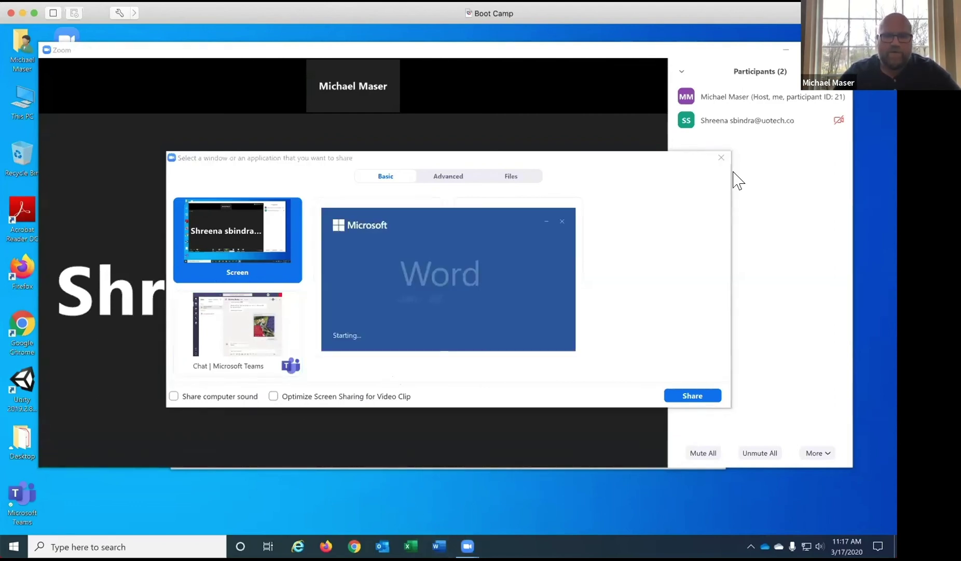
click(722, 158)
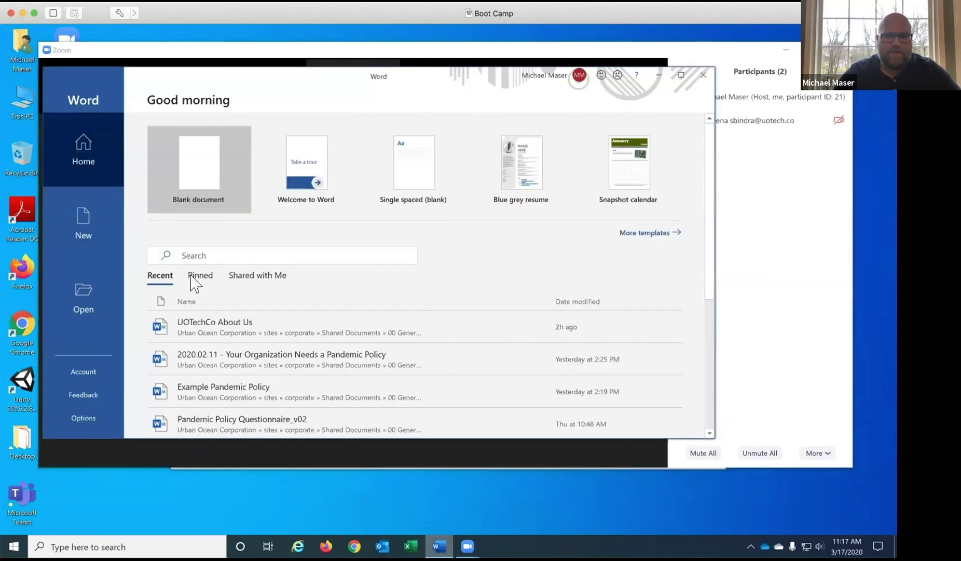
click(203, 183)
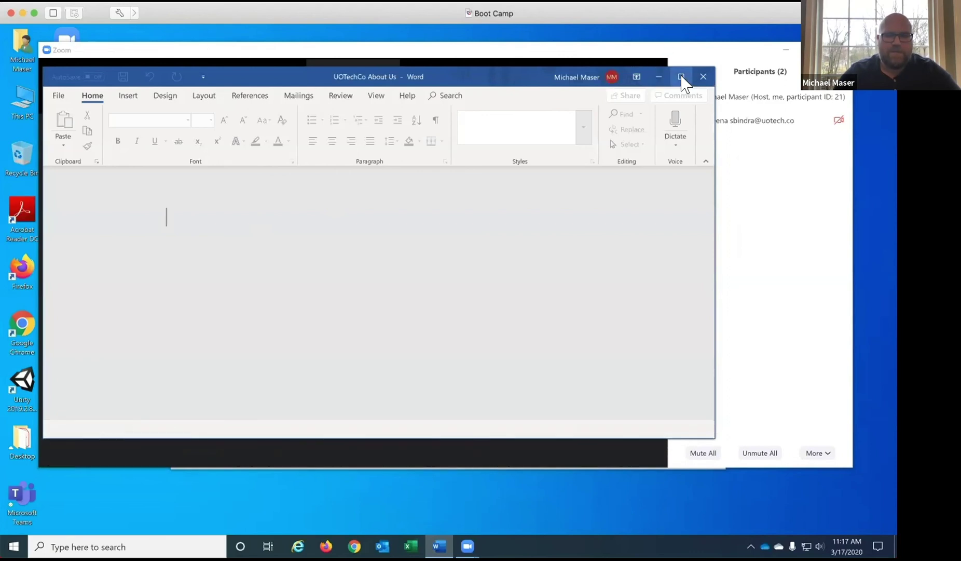
click(659, 76)
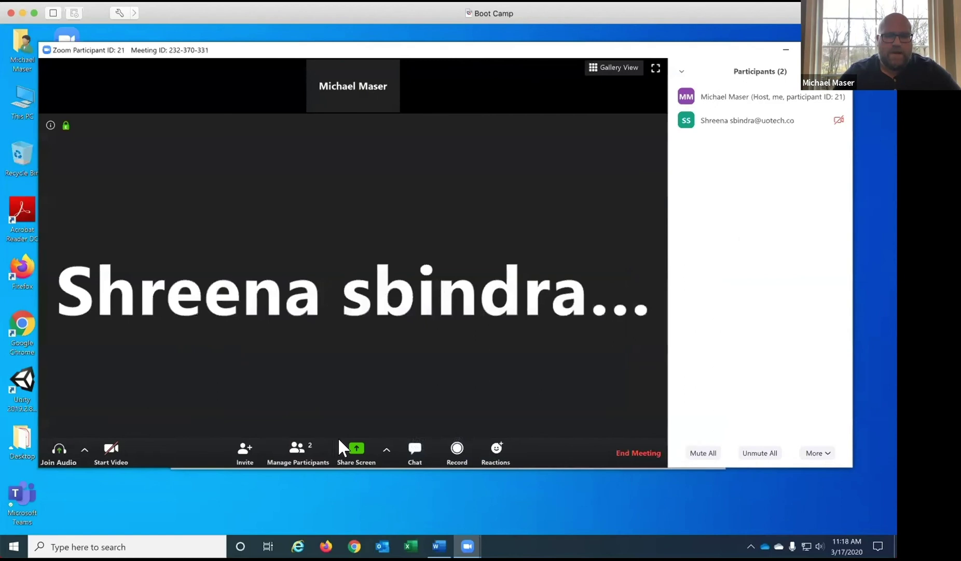
Share the UOTechCo About Us Word window with the meeting and move that window clear of the sharing controls
click(385, 448)
click(370, 449)
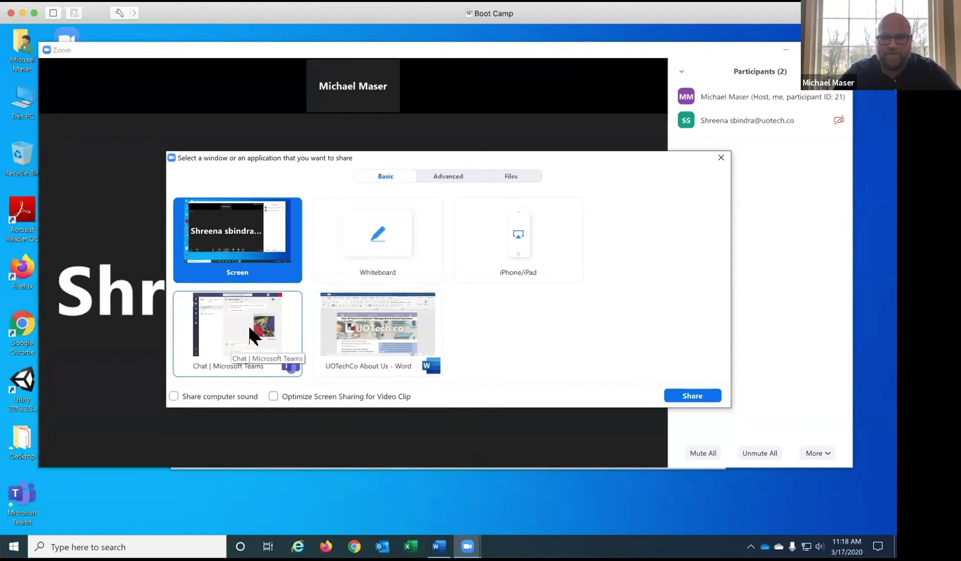
click(383, 335)
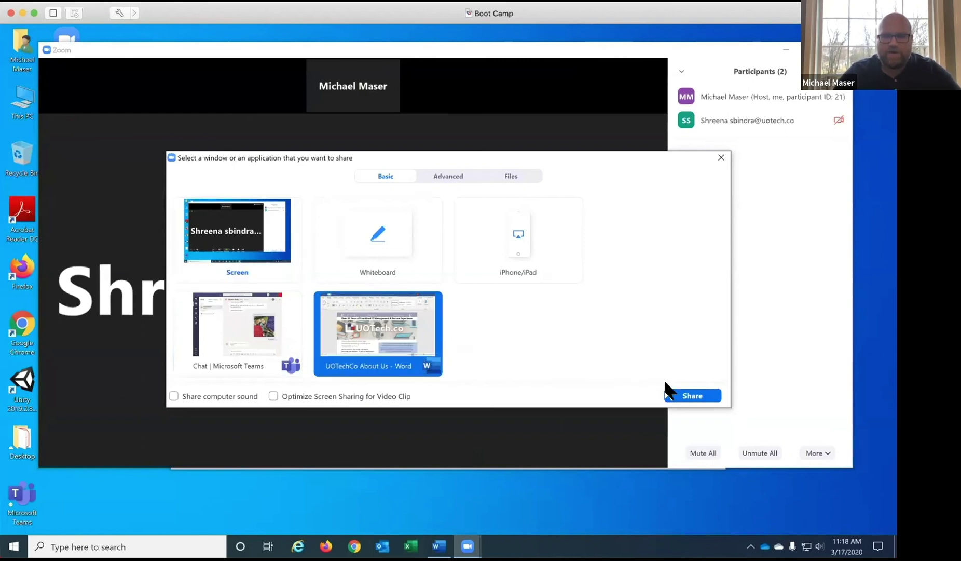
click(693, 395)
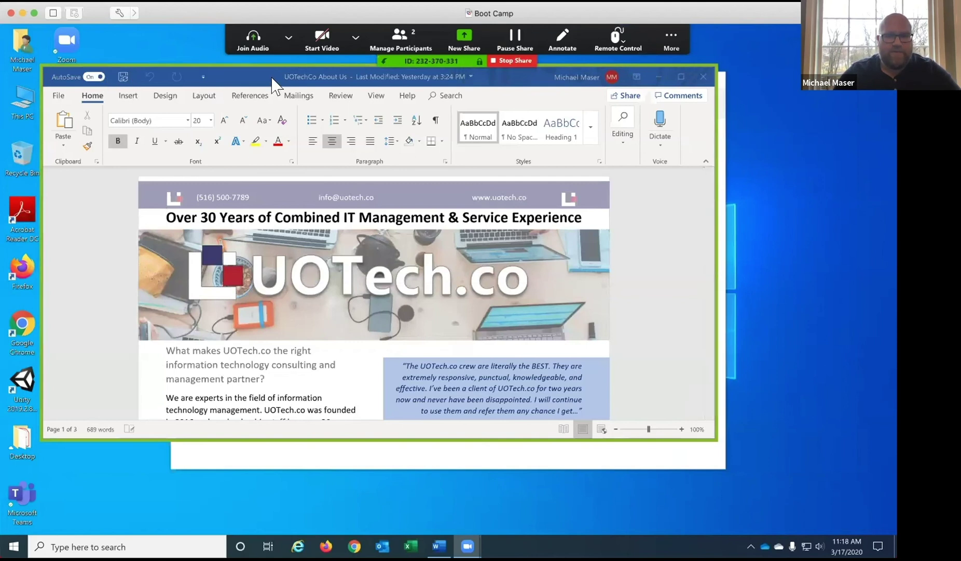
drag(273, 79, 305, 108)
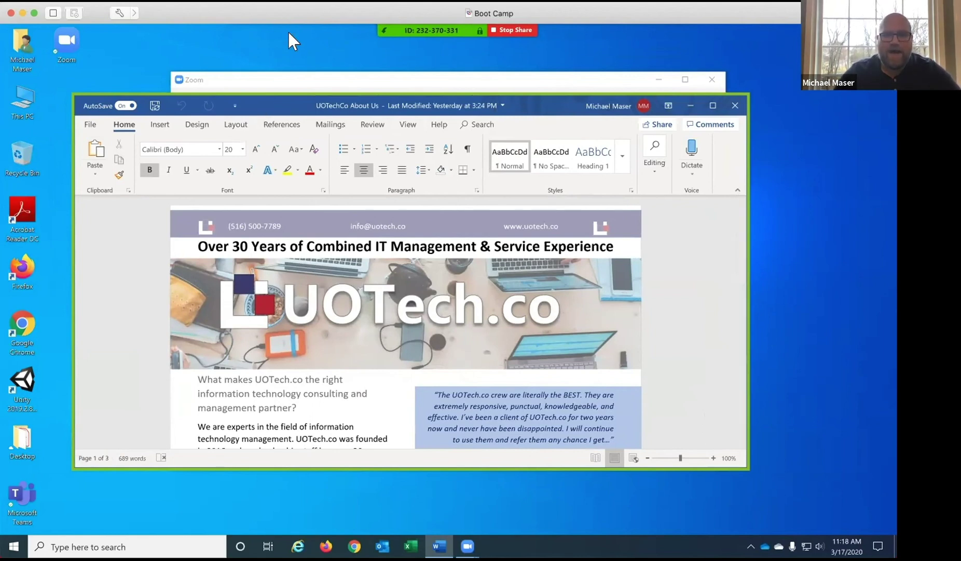
Move the Boot Camp virtual machine window around on the Mac desktop during the share
mouse_move(458, 7)
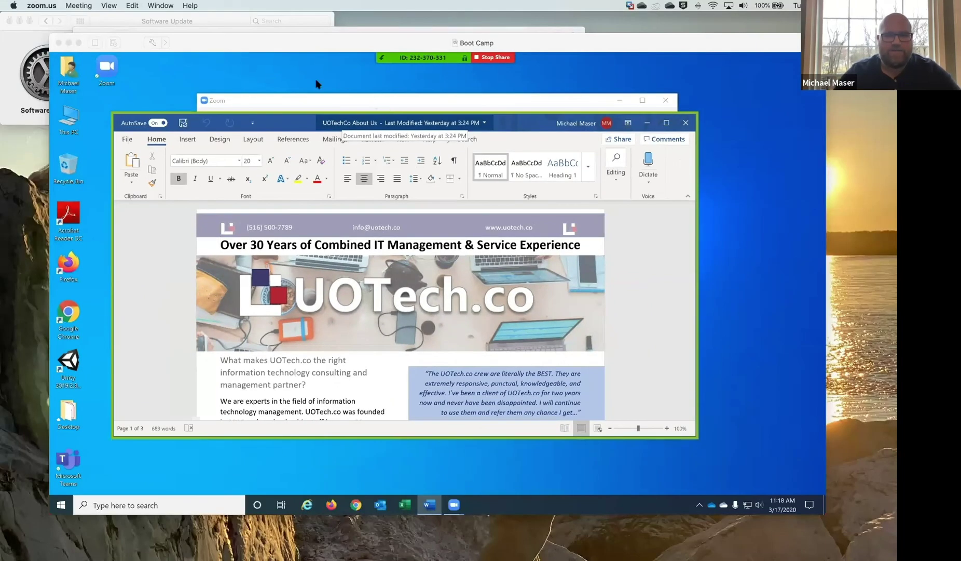
click(242, 42)
drag(313, 62, 241, 59)
mouse_move(281, 553)
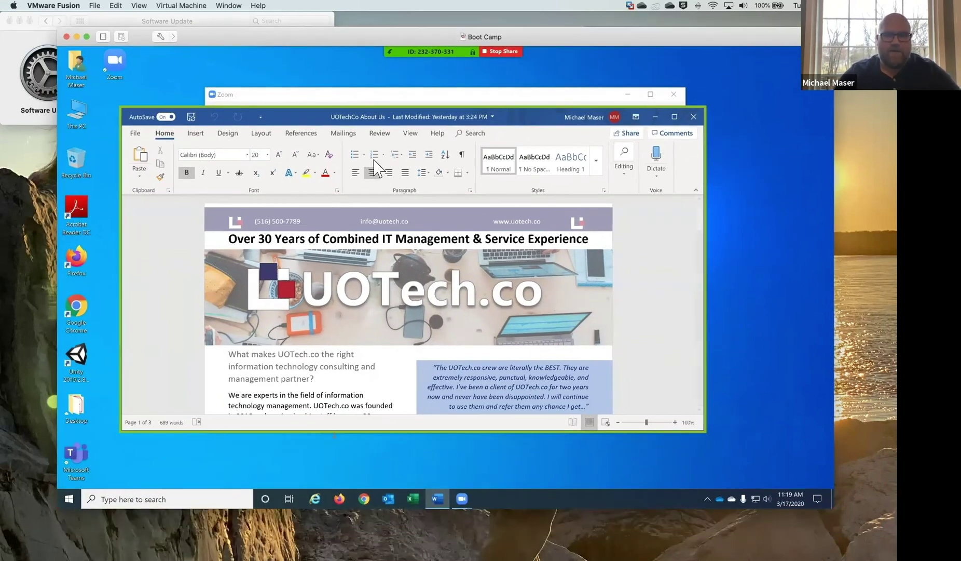
mouse_move(431, 25)
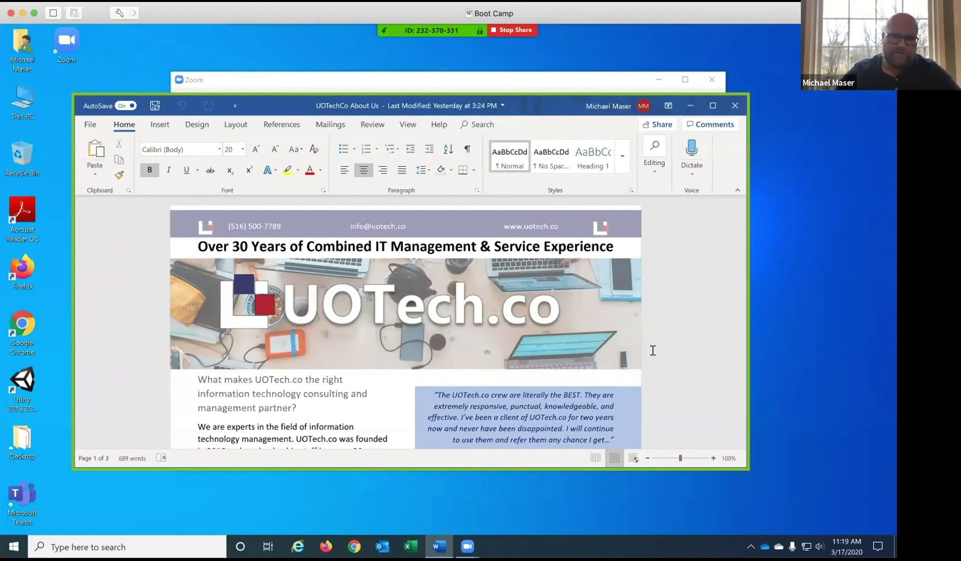
mouse_move(511, 32)
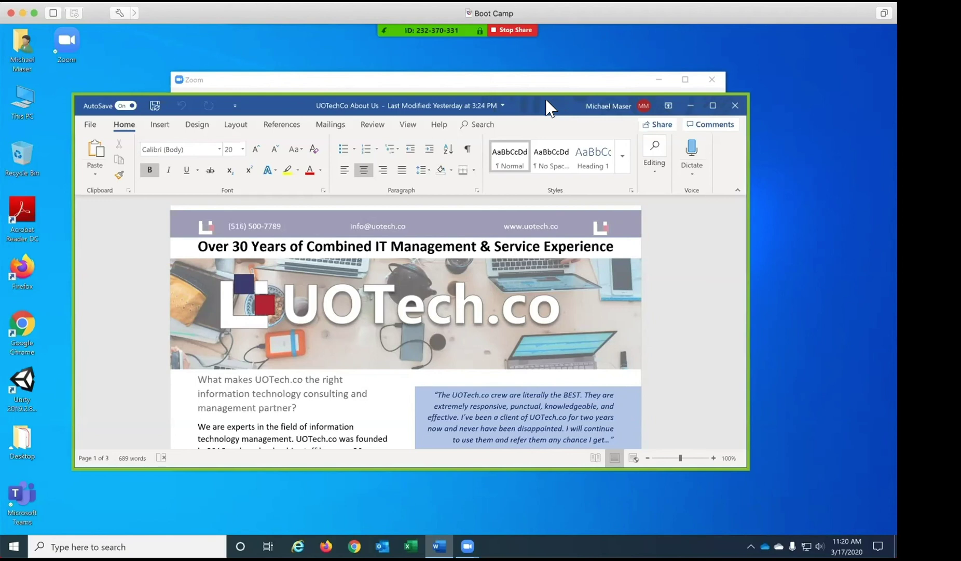
Review the video options in the sharing controls and try to start the video
mouse_move(465, 35)
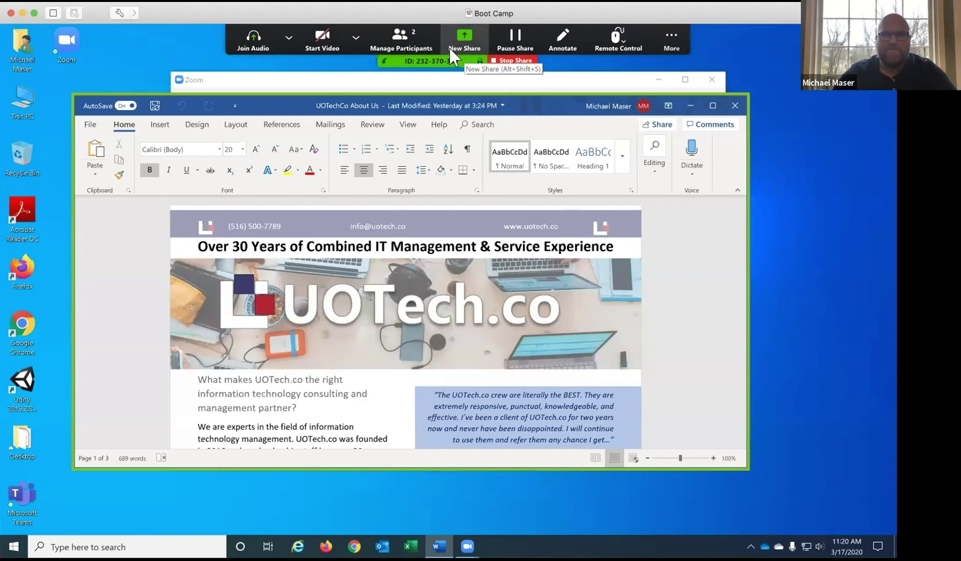
click(354, 36)
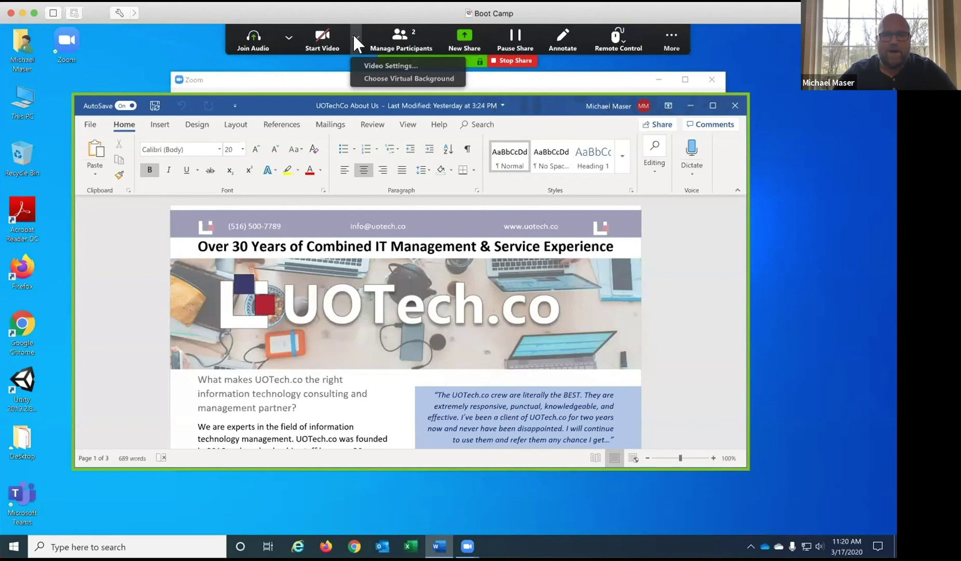
click(336, 36)
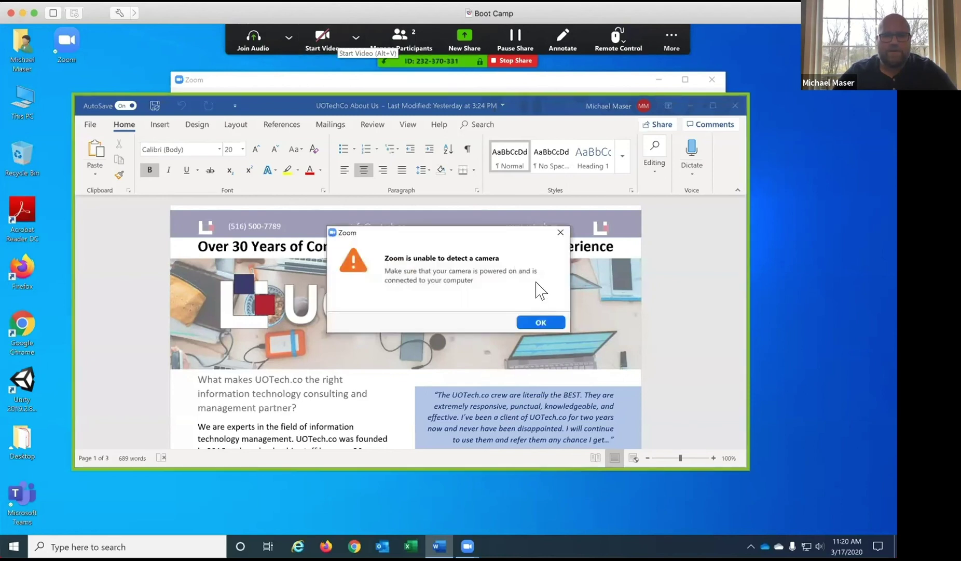
click(540, 321)
mouse_move(435, 32)
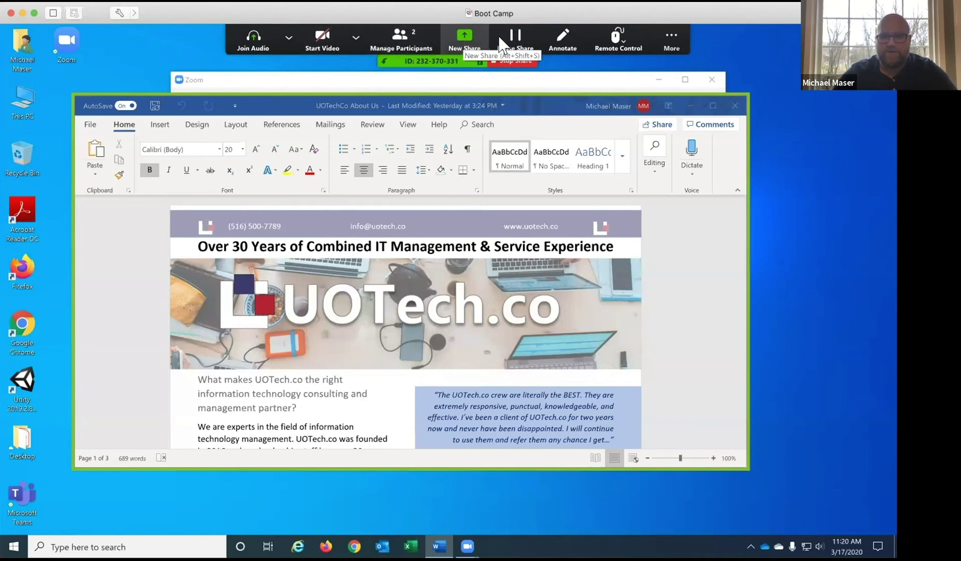
Start annotating the shared document, review the format and drawing choices, and set the annotation color to red
click(562, 41)
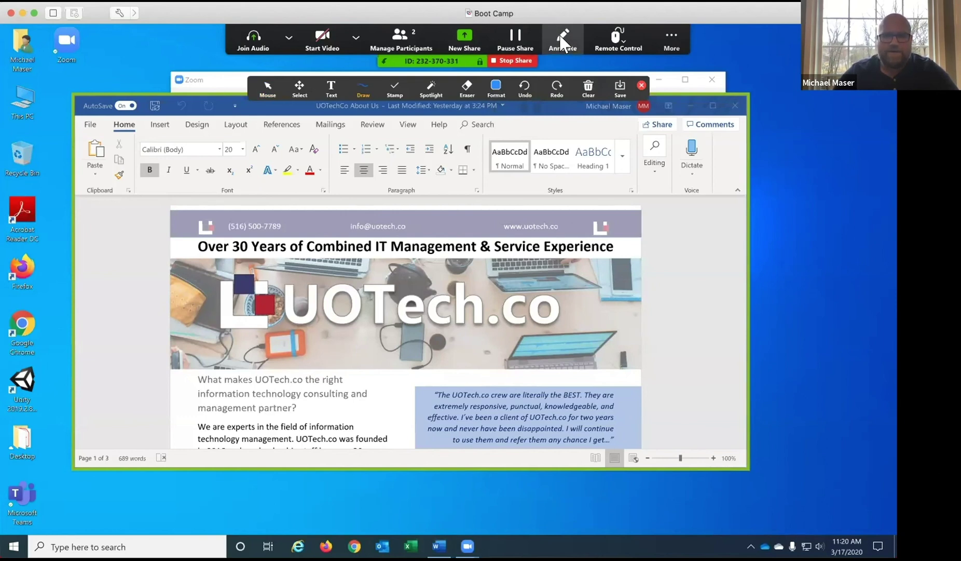
click(496, 87)
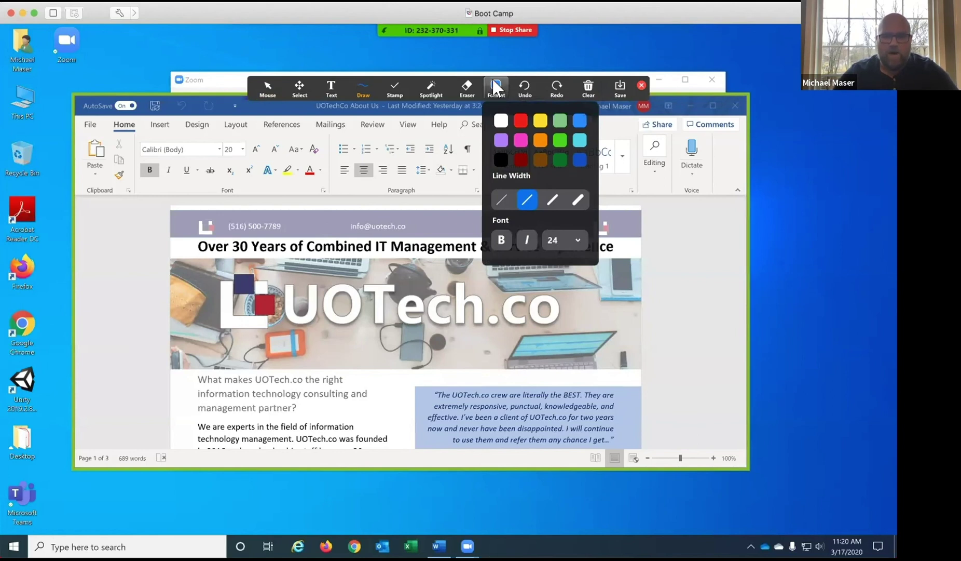
click(374, 83)
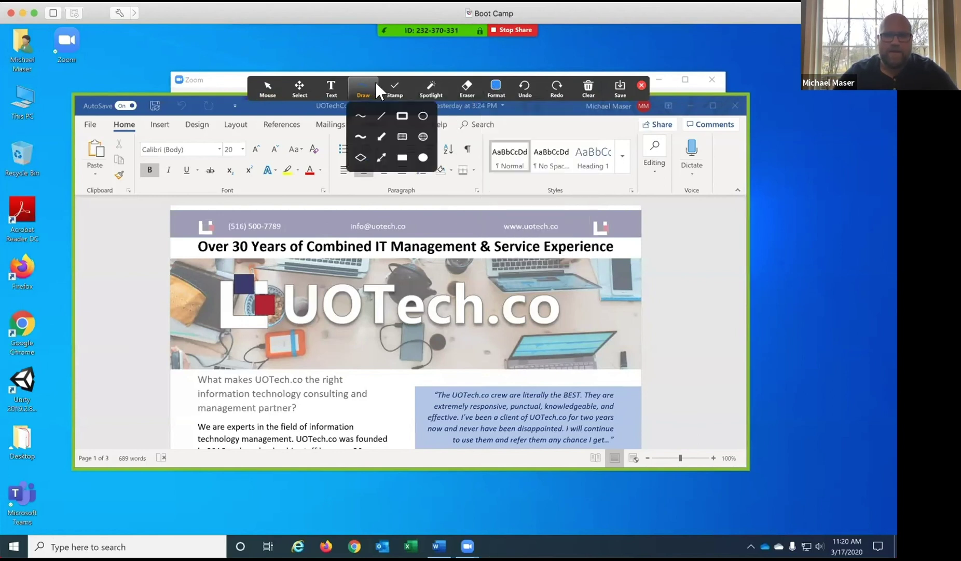
click(494, 87)
click(519, 118)
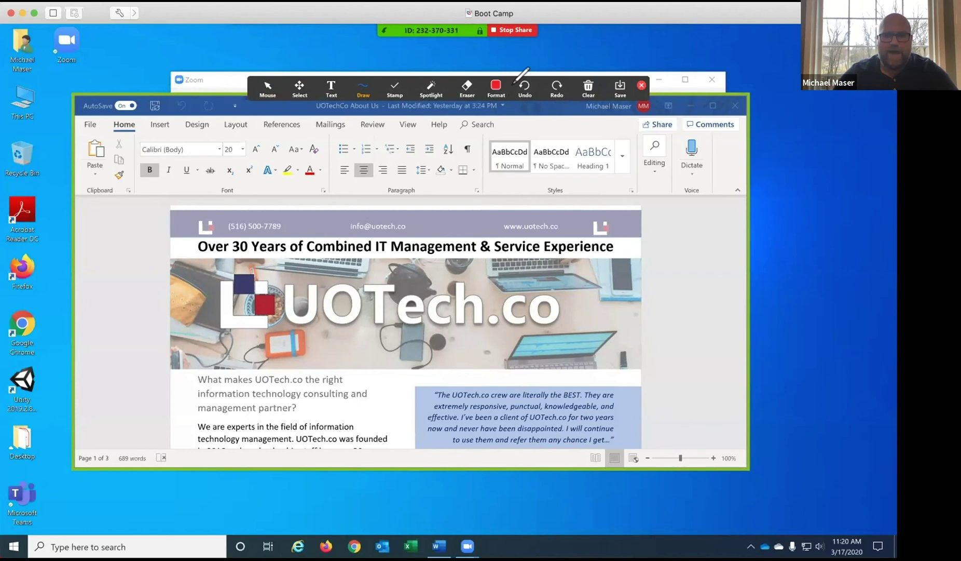
Using the third line width, circle the header's logo and phone number, underline the web address and scribble over "Service"
click(361, 84)
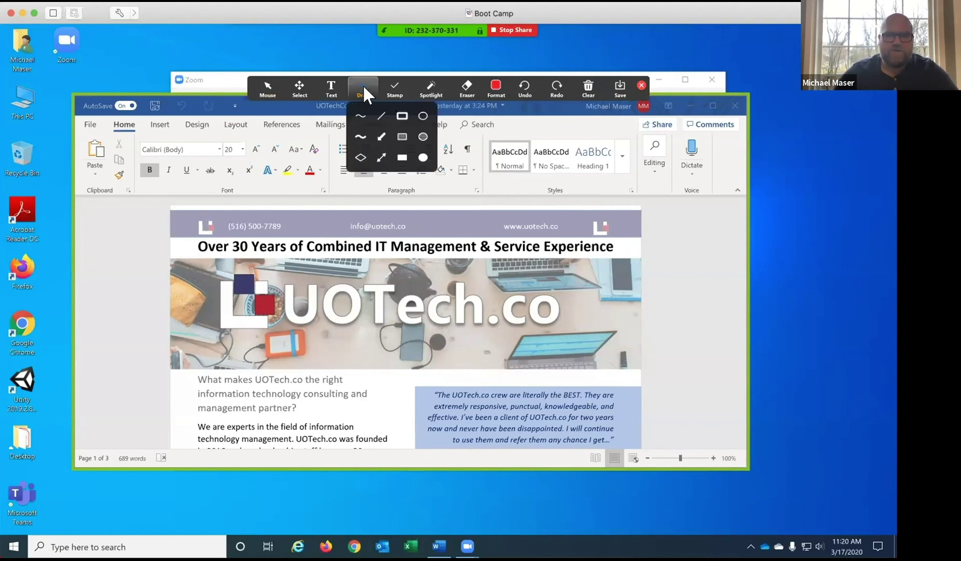
click(496, 88)
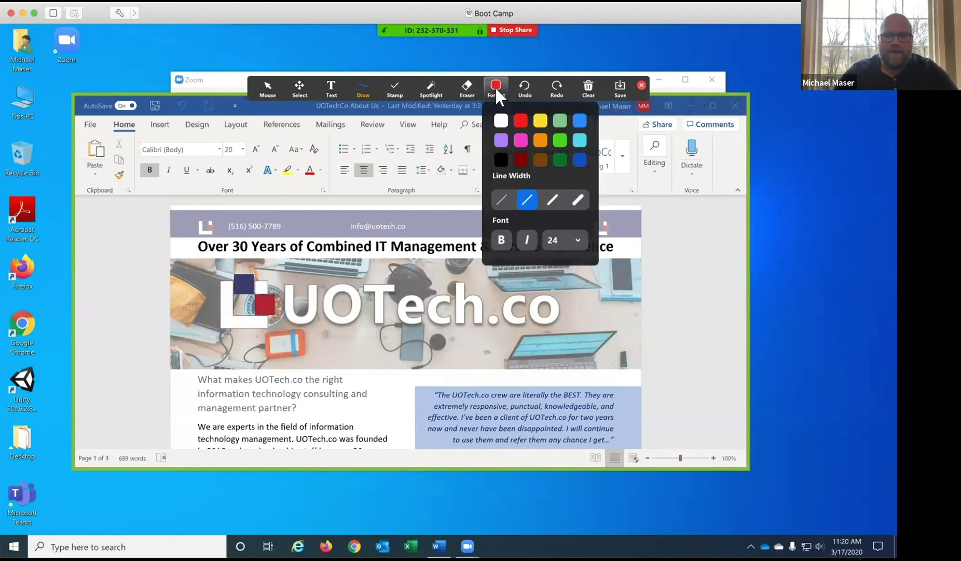
click(552, 199)
mouse_move(253, 210)
mouse_down()
mouse_move(168, 210)
mouse_move(306, 268)
mouse_move(266, 210)
mouse_up()
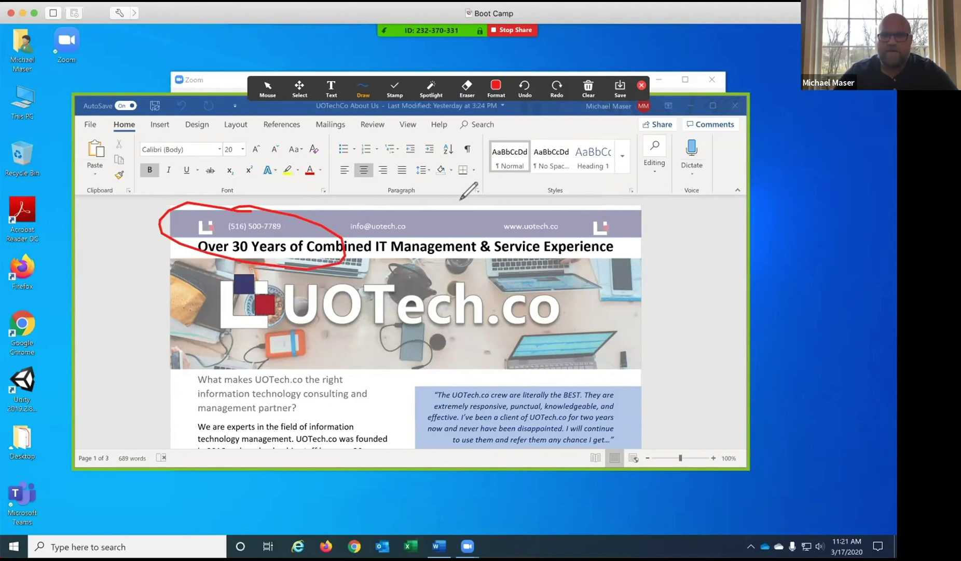
mouse_move(587, 232)
mouse_down()
mouse_move(488, 233)
mouse_move(561, 241)
mouse_move(548, 258)
mouse_up()
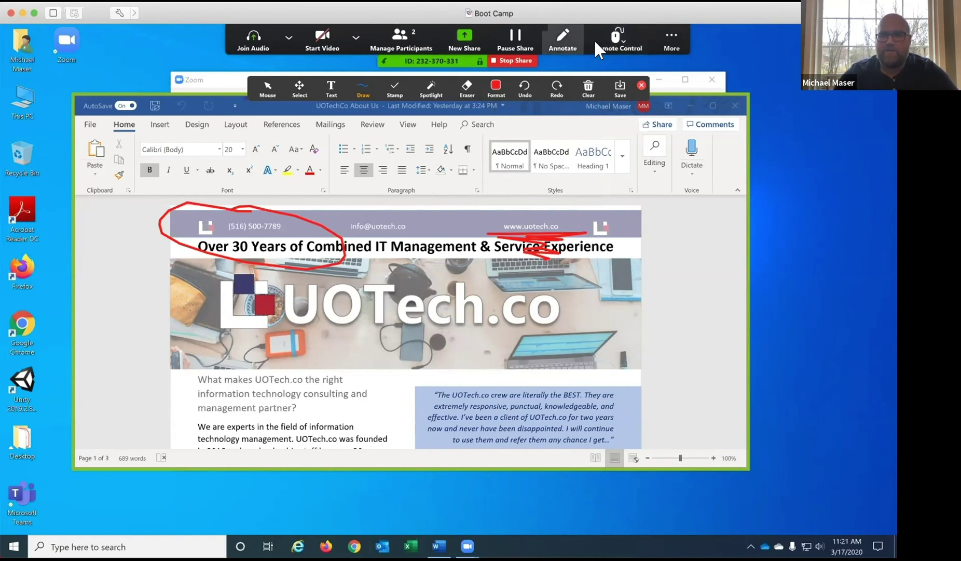
Hand the meeting host role to the other participant, confirm the change and close the participant list
click(677, 39)
click(406, 34)
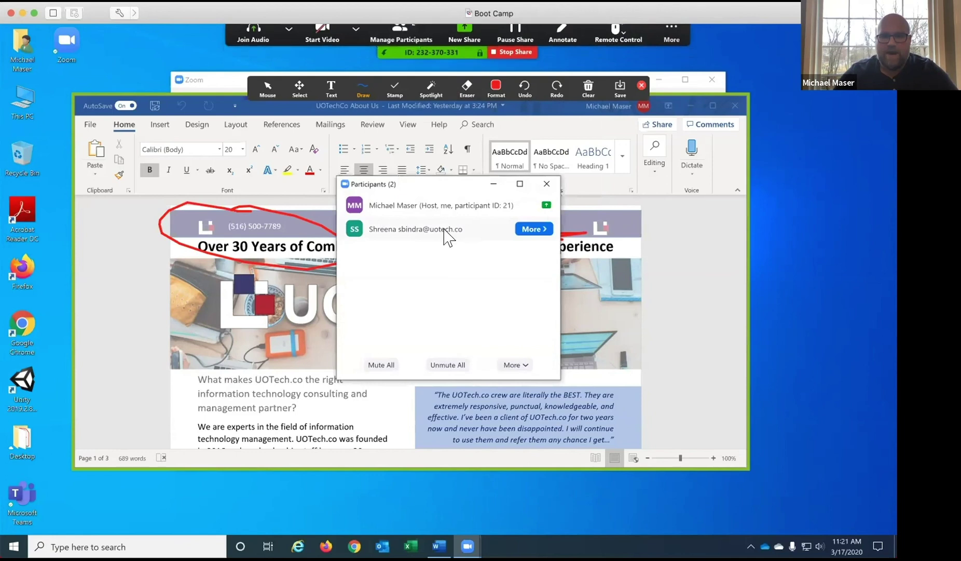
click(540, 231)
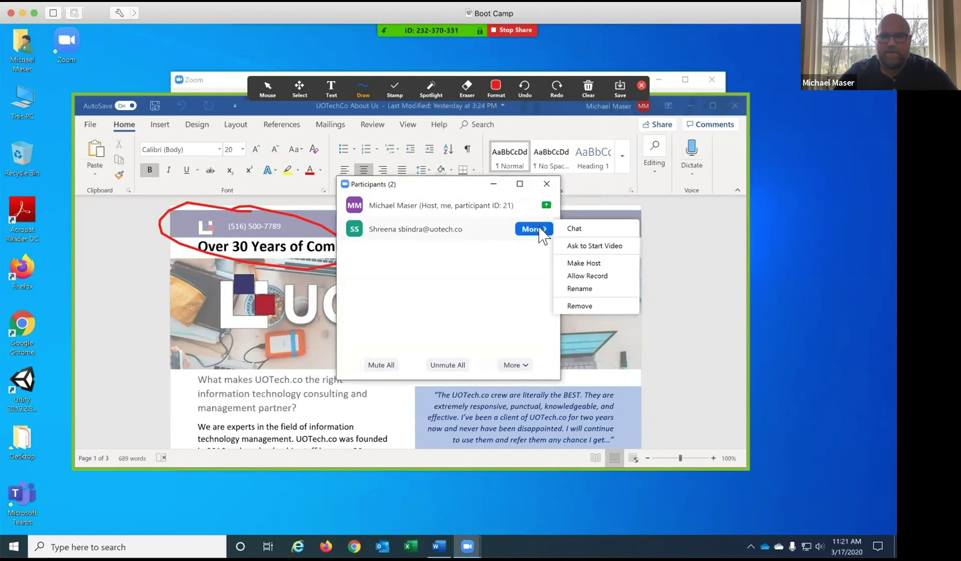
click(580, 263)
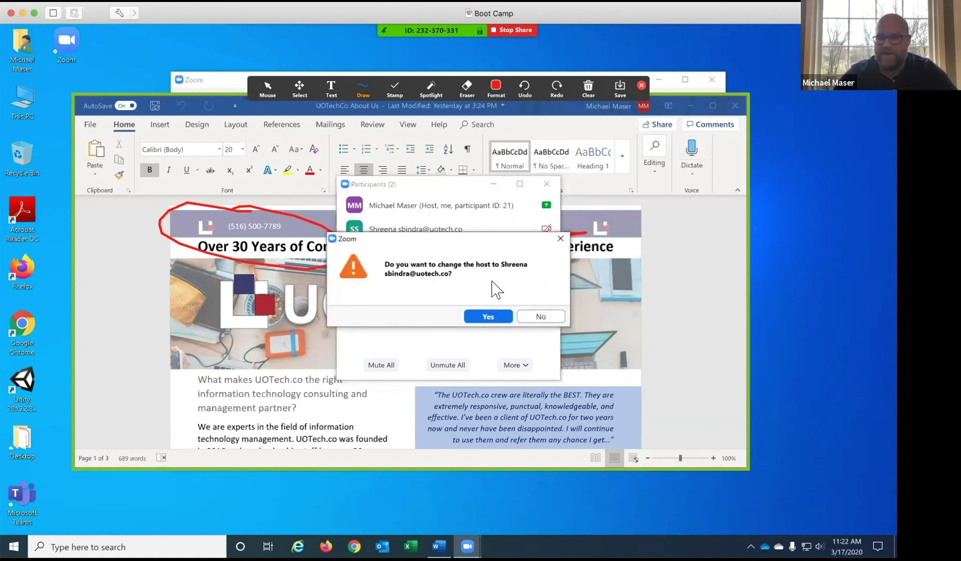
click(488, 317)
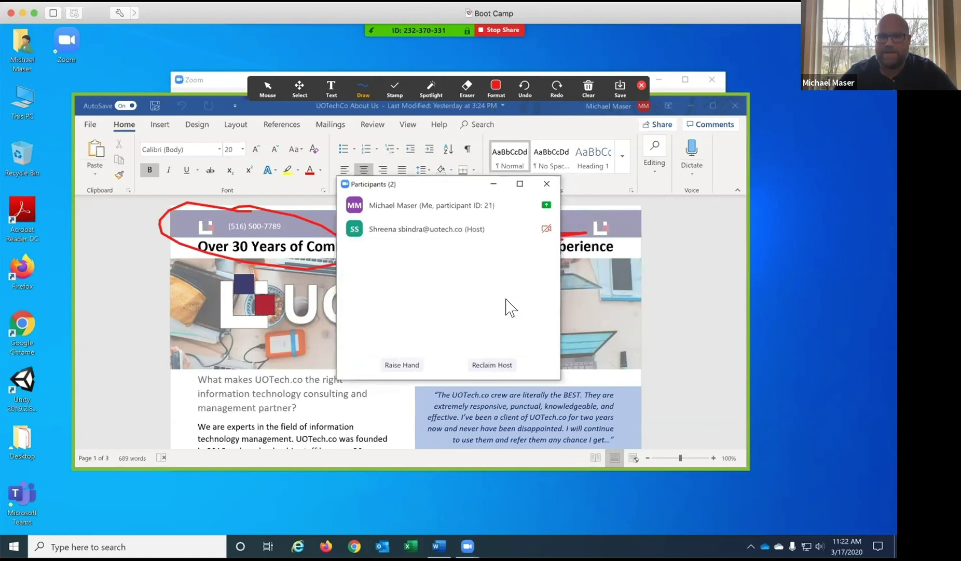
click(546, 184)
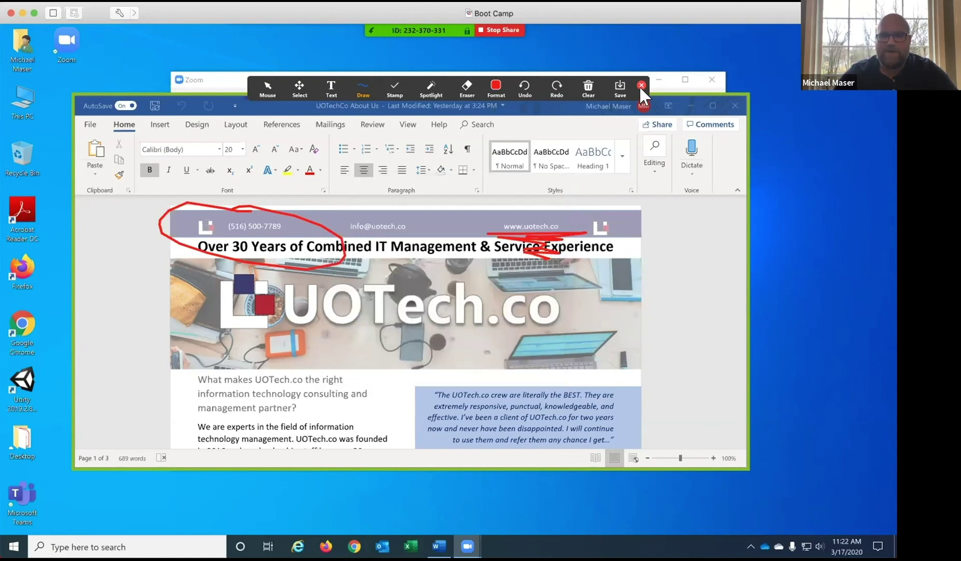
Clear all drawings from the shared document, close the annotation tools and stop the share
click(587, 89)
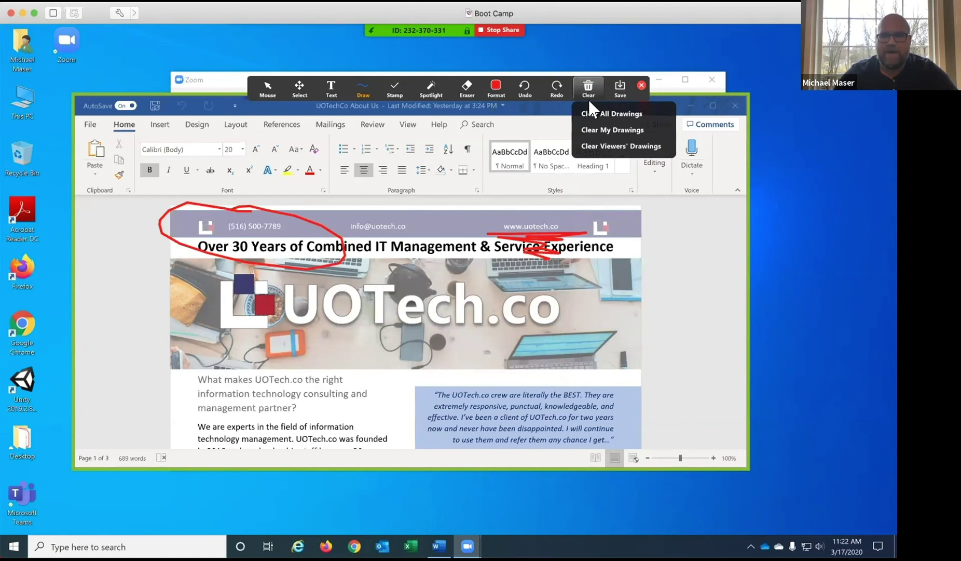
click(592, 112)
click(641, 86)
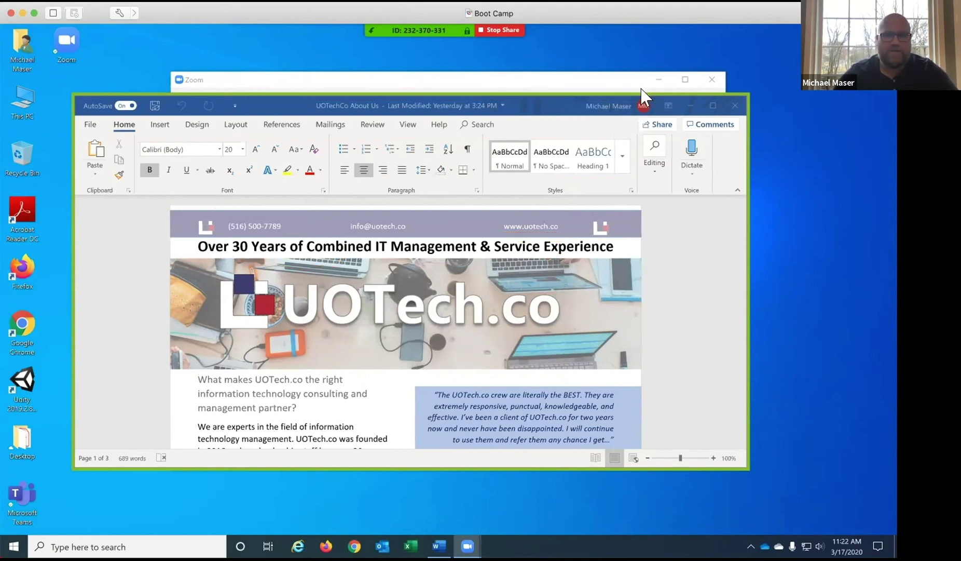
click(513, 30)
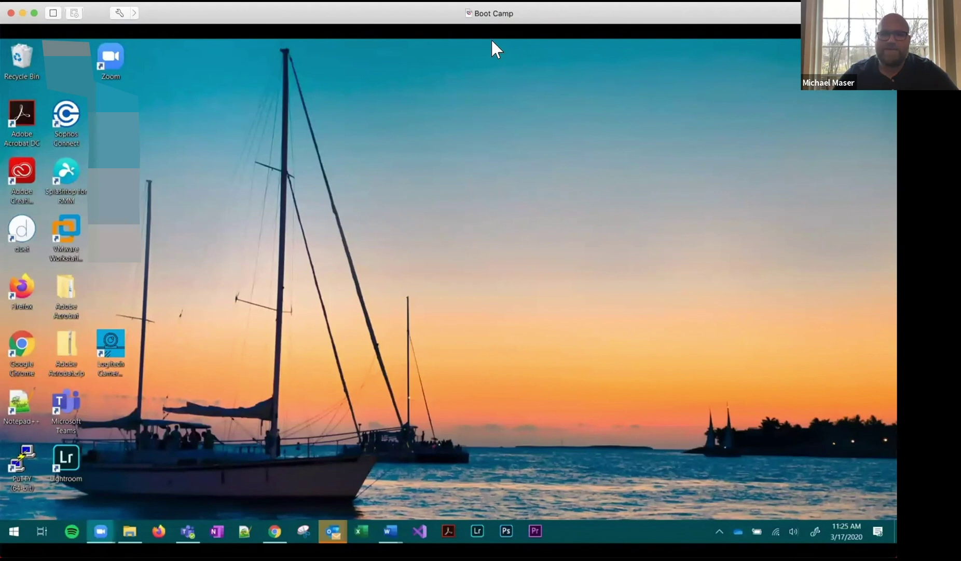
Annotate the other participant's shared screen with a red oval around the small mast's top and an arrow pointing at it
mouse_move(512, 37)
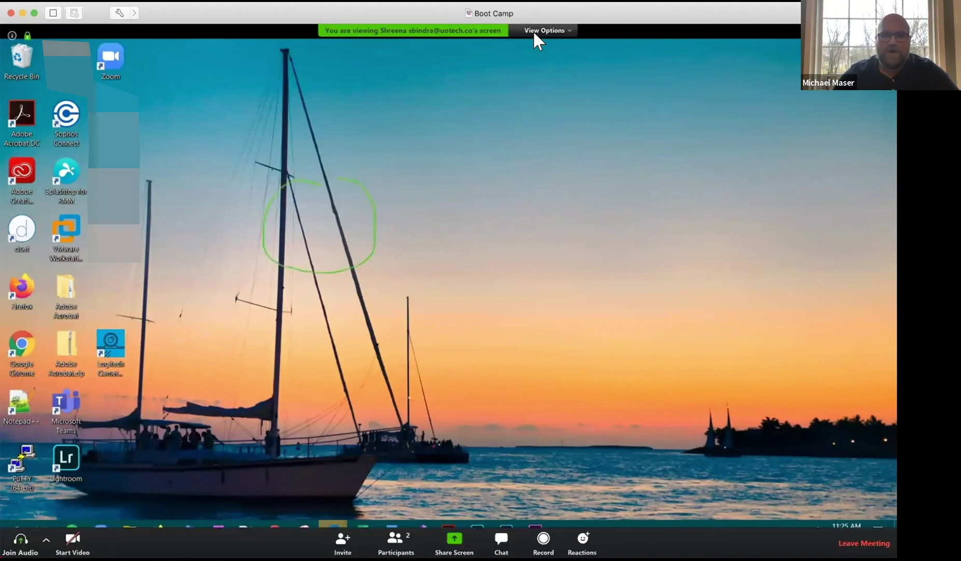
click(535, 32)
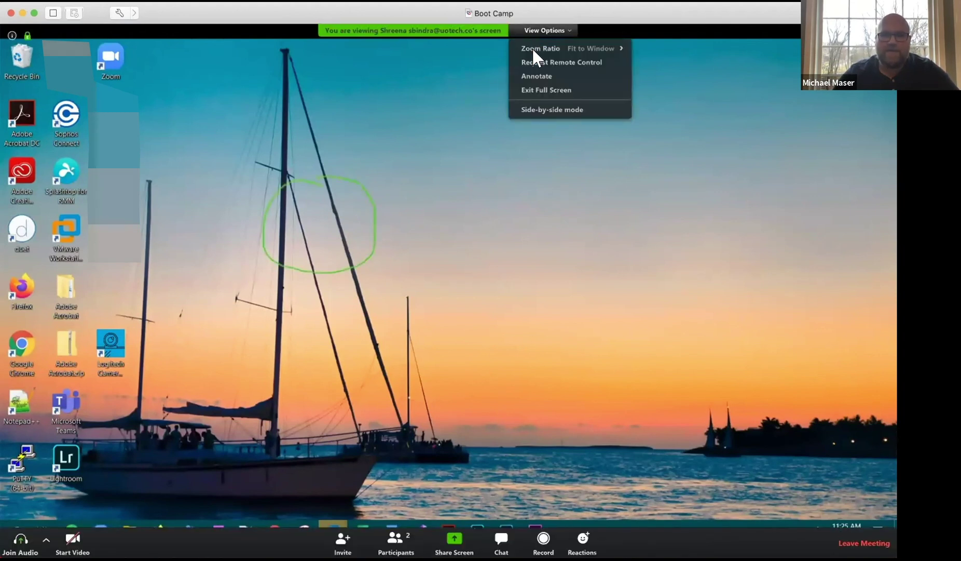
click(546, 29)
click(552, 30)
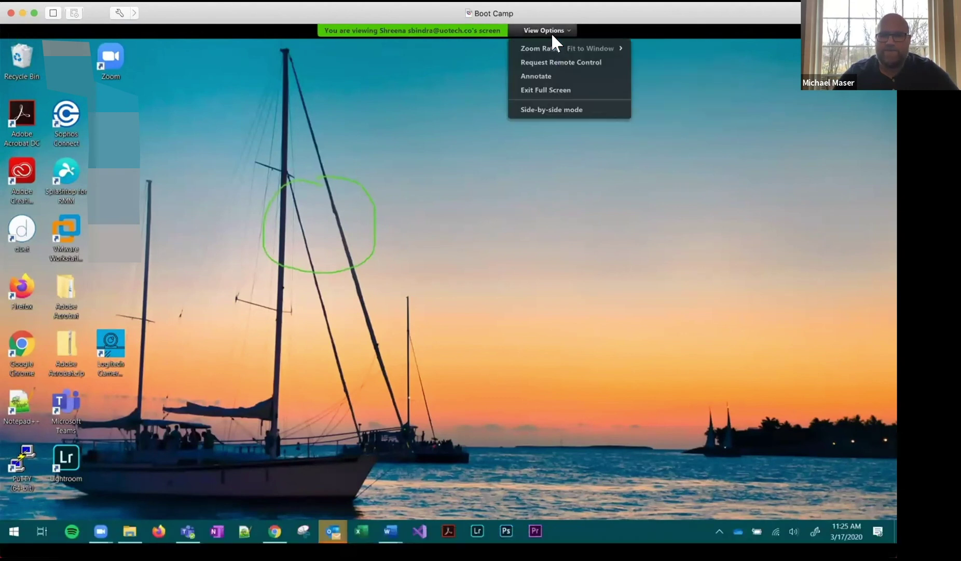
click(545, 76)
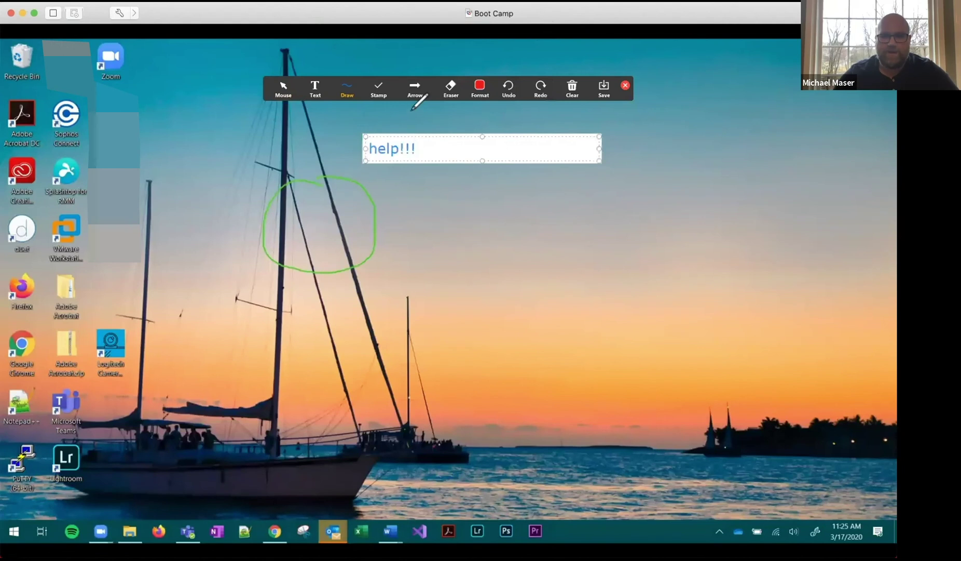
drag(359, 306, 474, 279)
mouse_move(398, 306)
mouse_down()
mouse_move(503, 279)
mouse_move(463, 246)
mouse_move(529, 227)
mouse_up()
drag(484, 270, 502, 263)
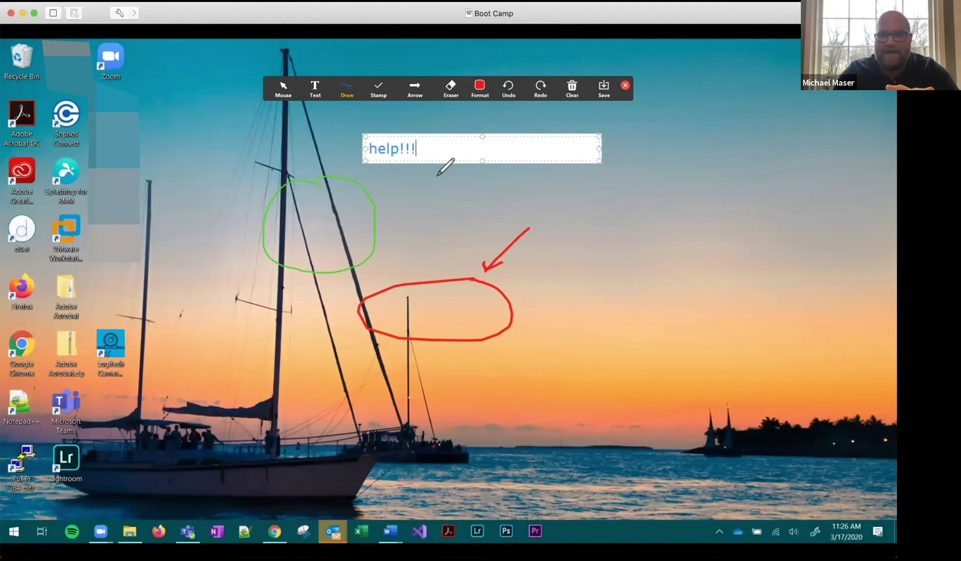
Clear the red drawings, close the annotation tools and review the remaining view options for the shared screen
click(570, 90)
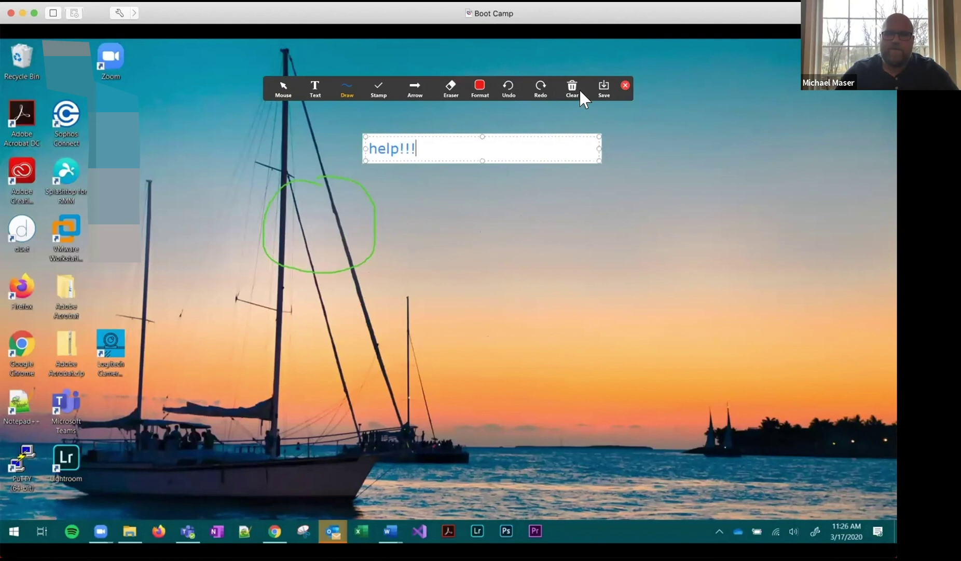
click(626, 86)
click(544, 30)
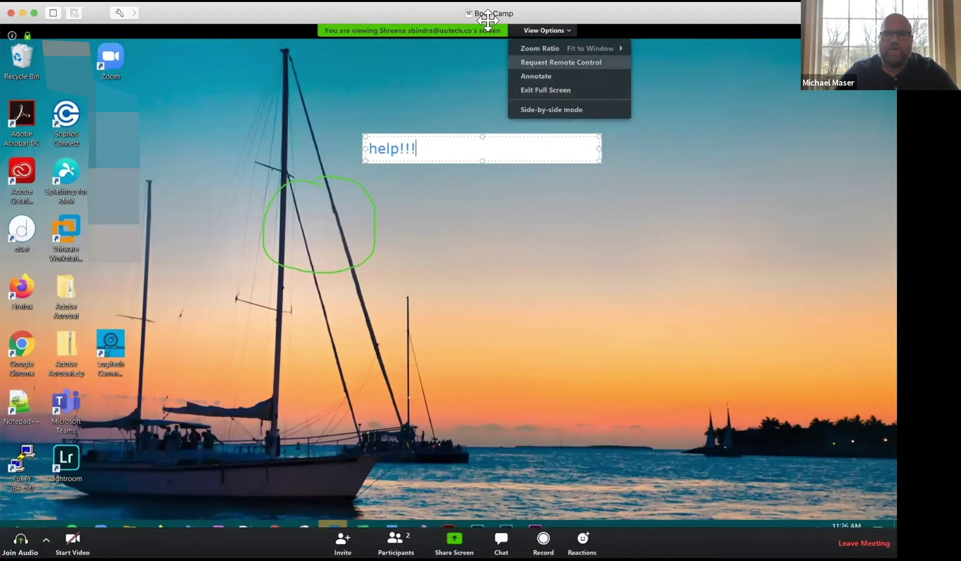
click(409, 121)
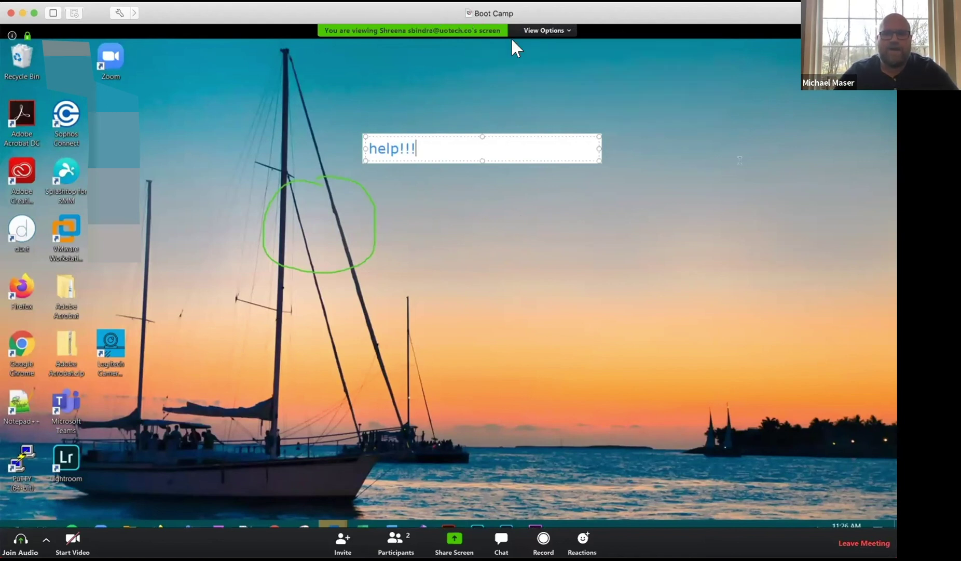
click(529, 32)
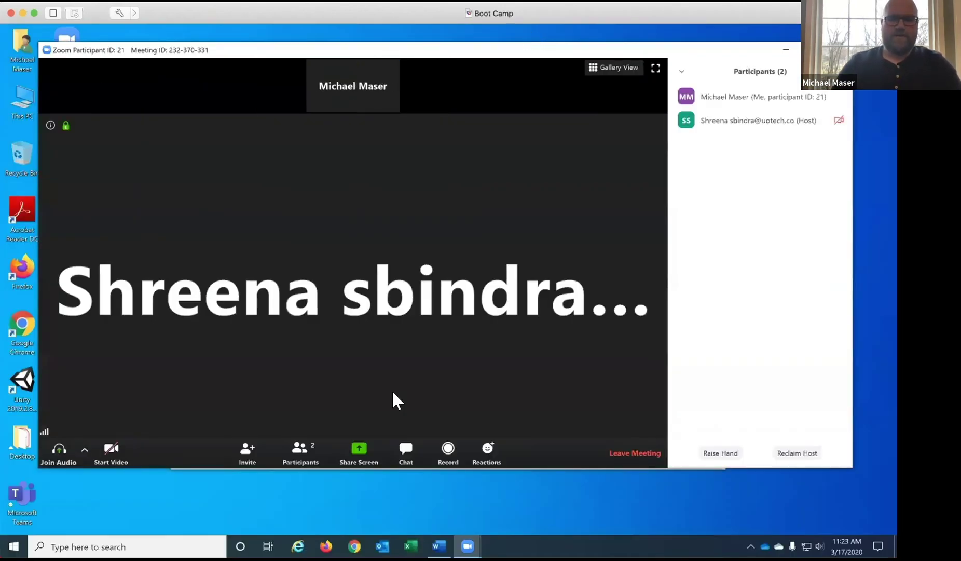
Share the entire screen with the meeting, check the participant list during the share and close it
click(350, 458)
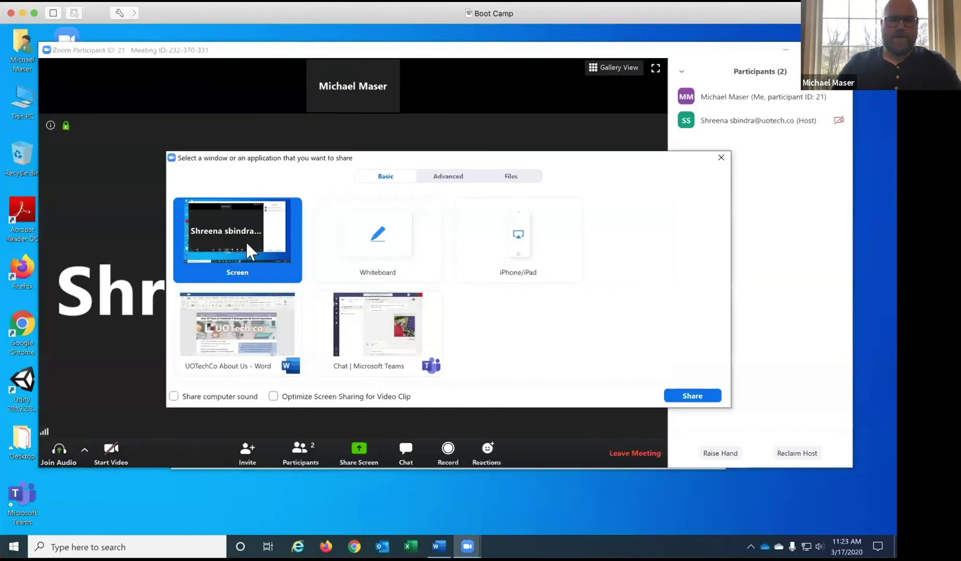
click(691, 396)
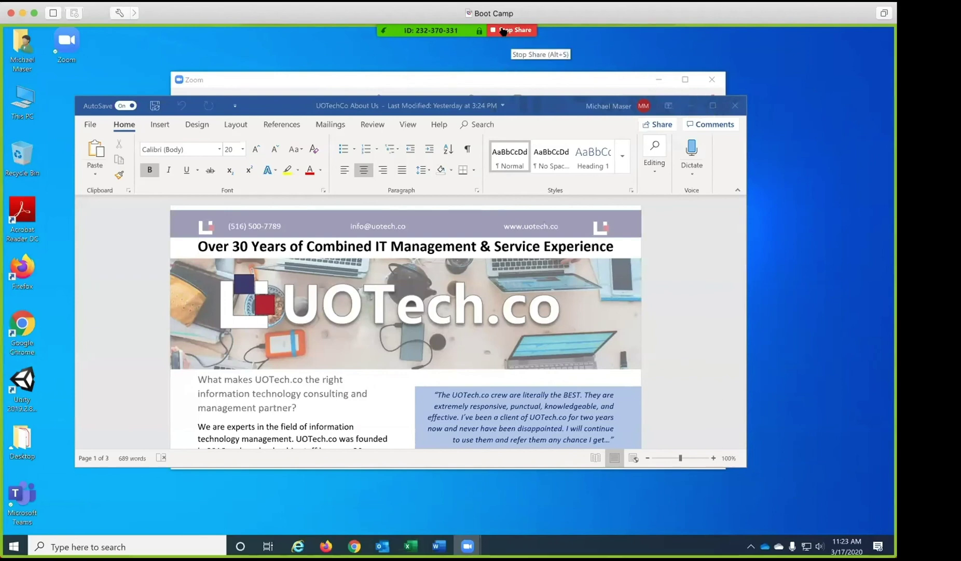
mouse_move(447, 34)
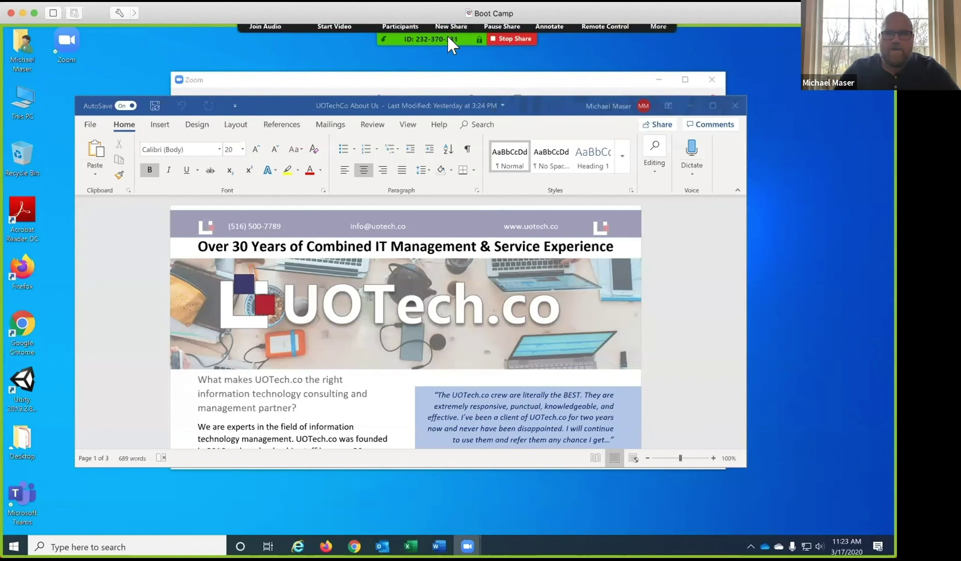
click(402, 45)
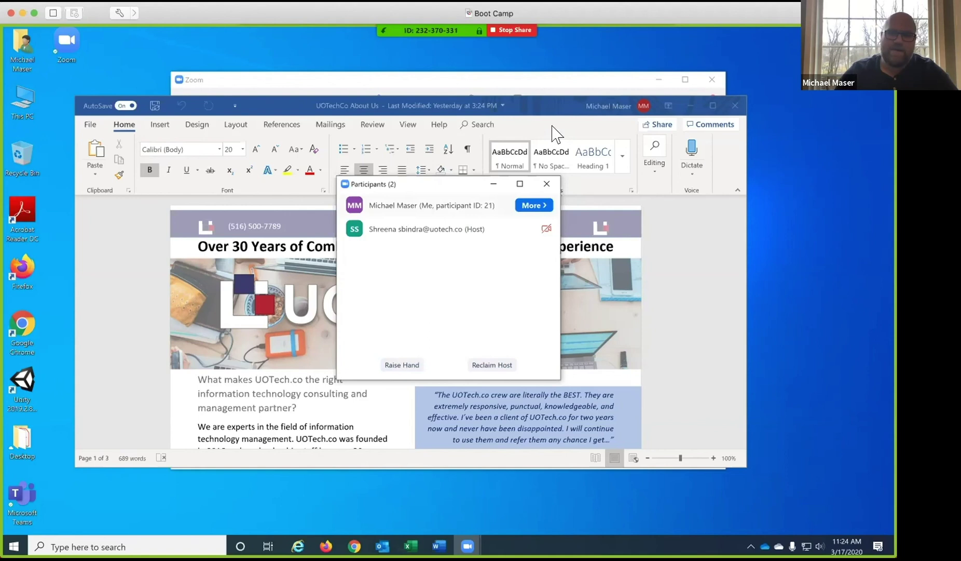
click(535, 181)
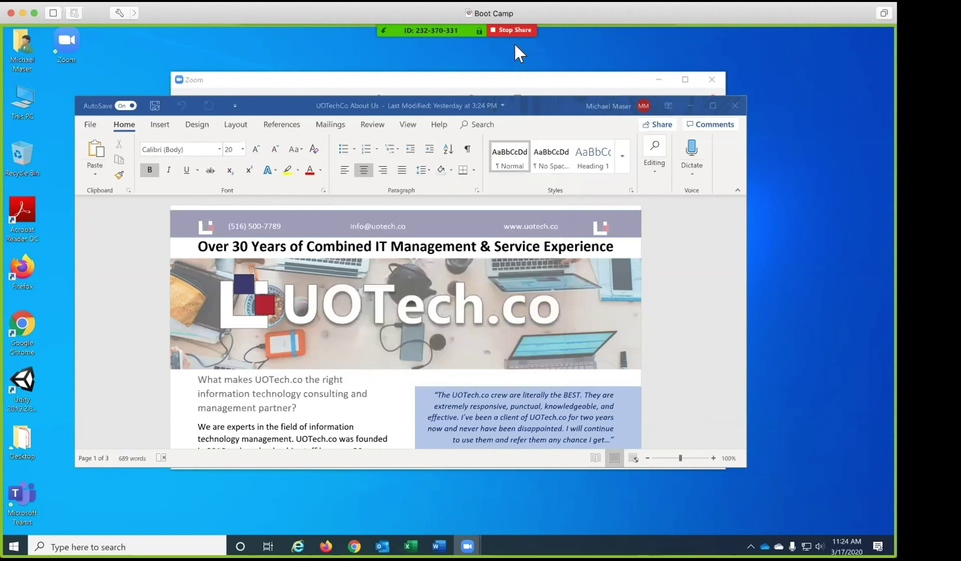
Stop the screen share and reclaim the meeting host role
mouse_move(467, 31)
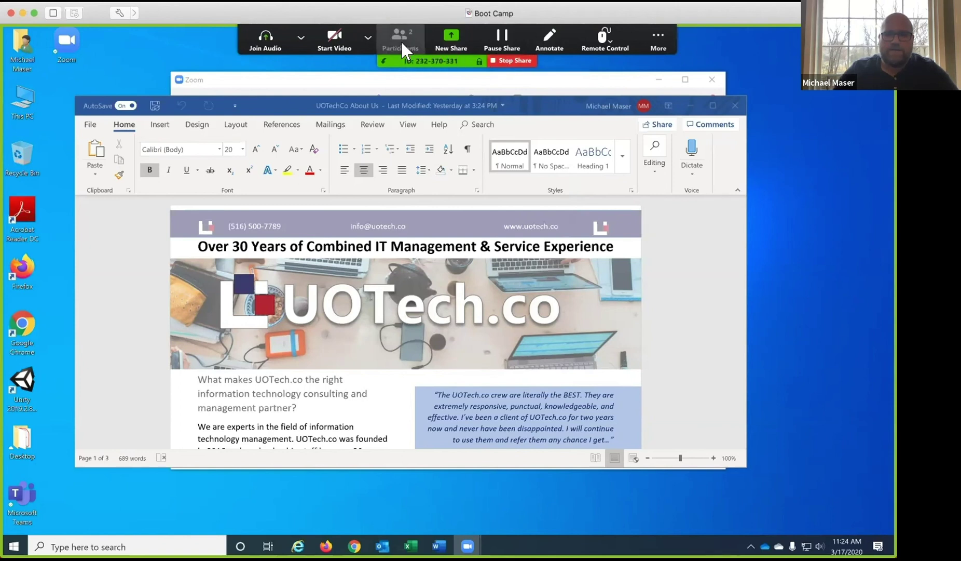
click(514, 60)
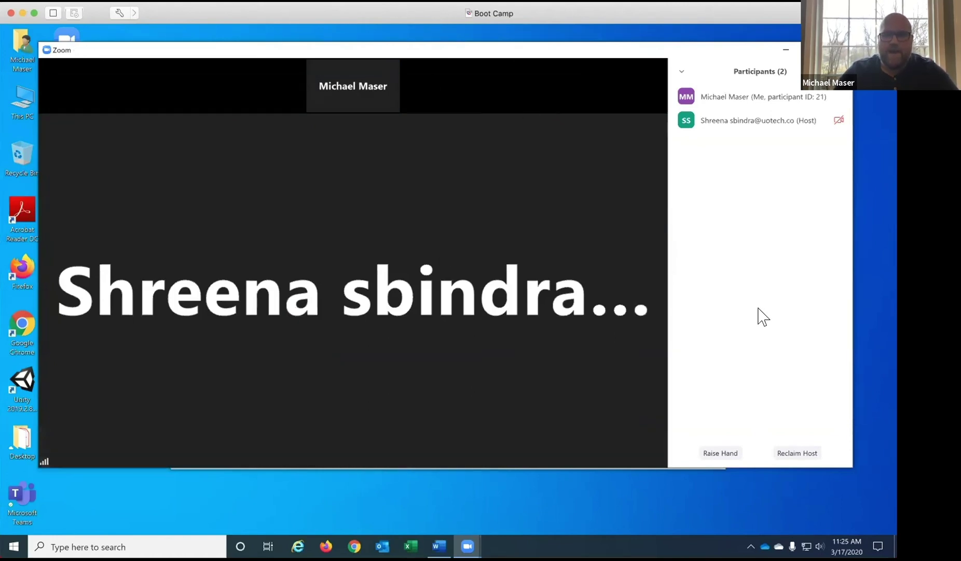
click(797, 453)
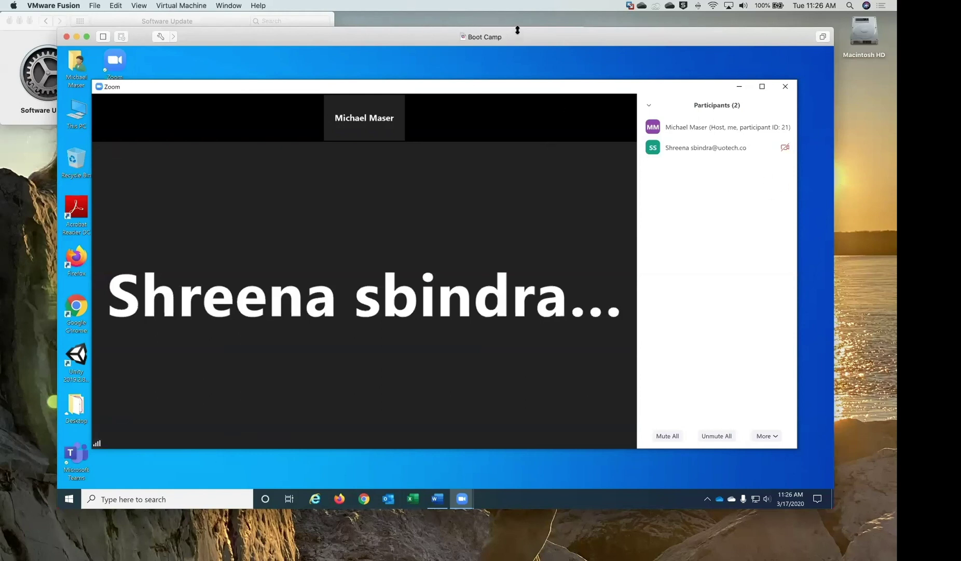
Move the Boot Camp virtual machine window on the Mac desktop and nudge the Zoom meeting window within it
drag(653, 41, 279, 65)
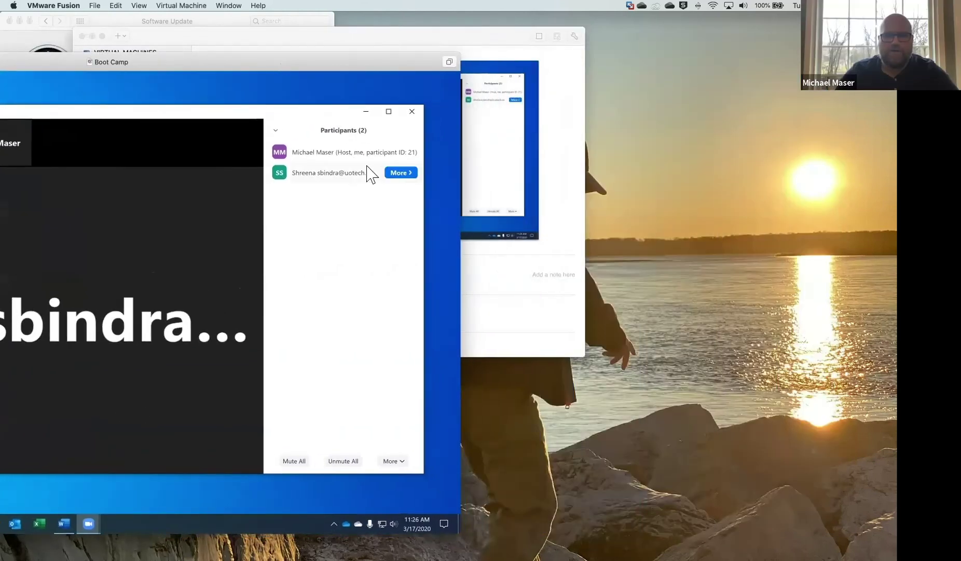
double_click(300, 66)
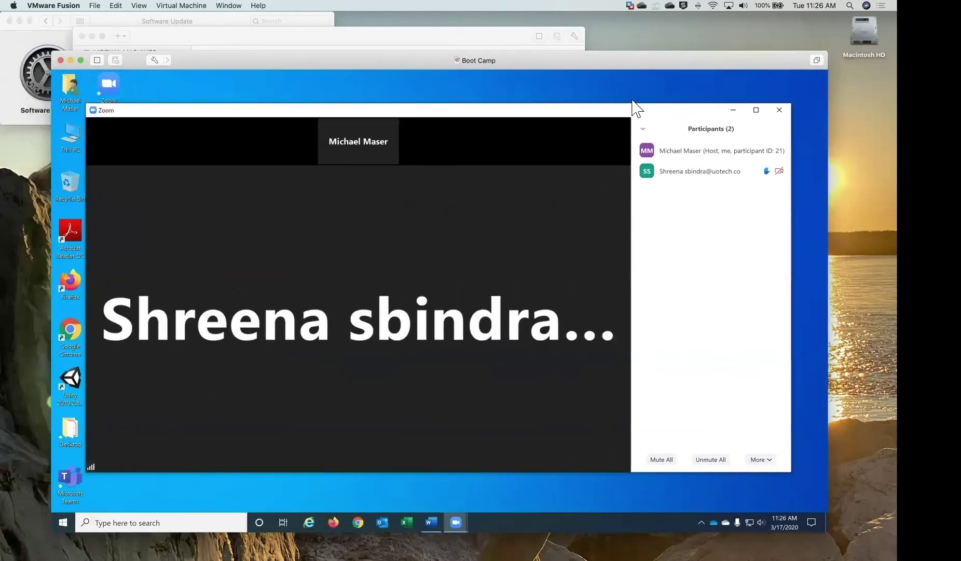
mouse_move(627, 112)
mouse_down()
mouse_move(334, 124)
mouse_move(623, 111)
mouse_up()
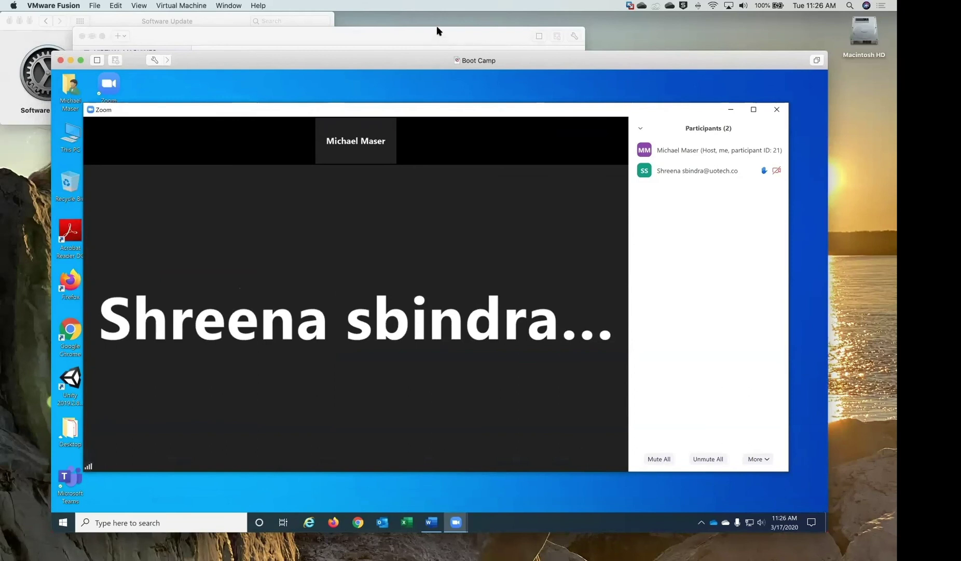
Open the group chat to read the participant's message and show the options for the participant's raised hand
mouse_move(575, 335)
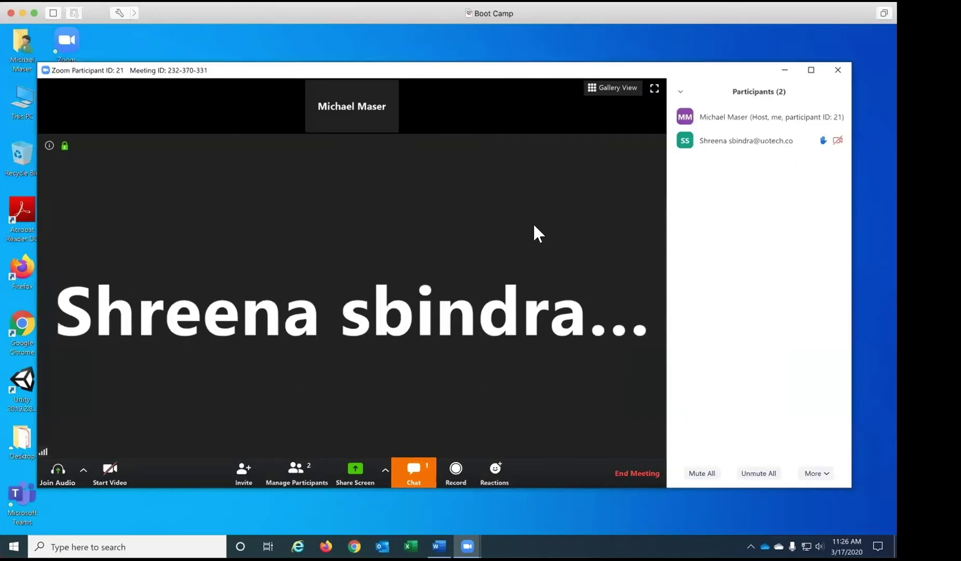
click(419, 478)
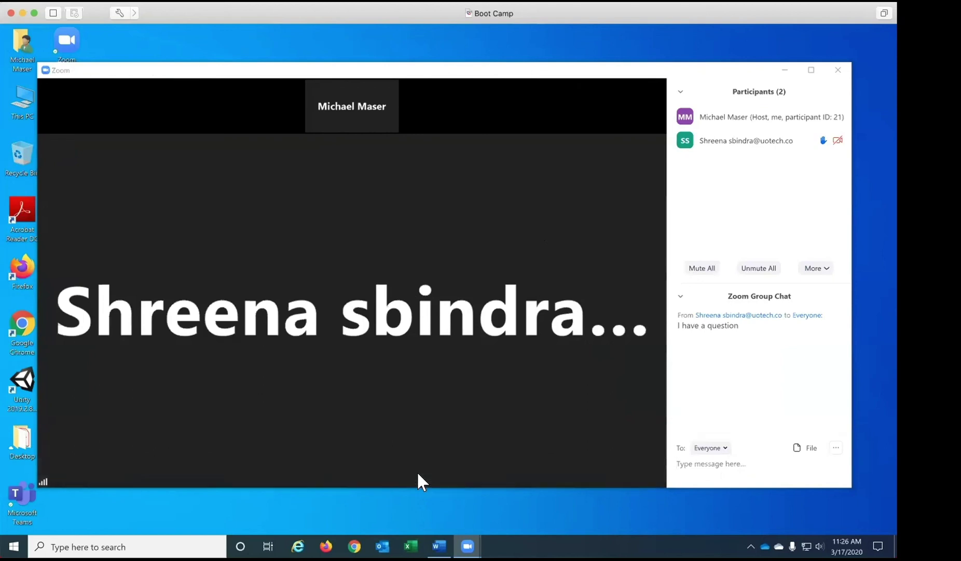
click(681, 297)
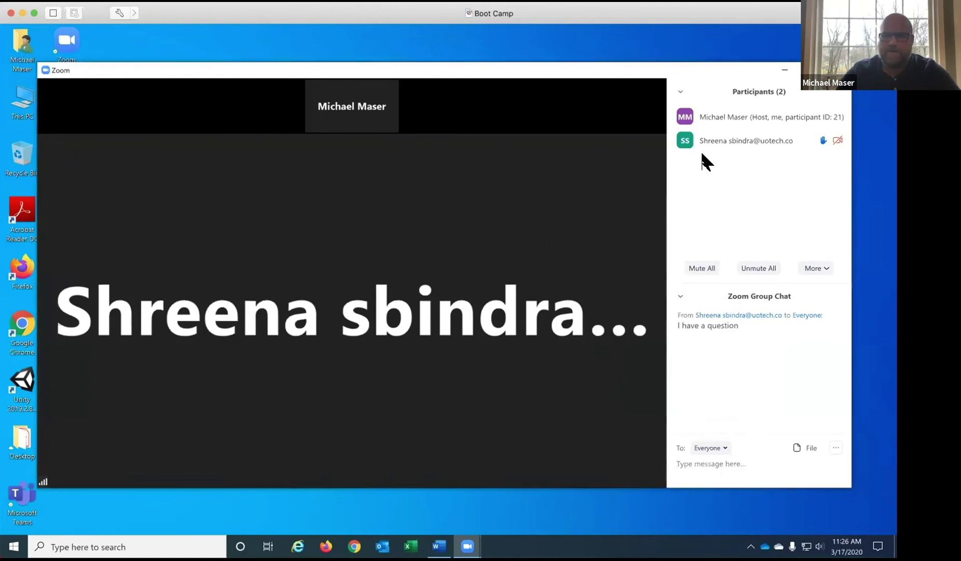
mouse_move(698, 147)
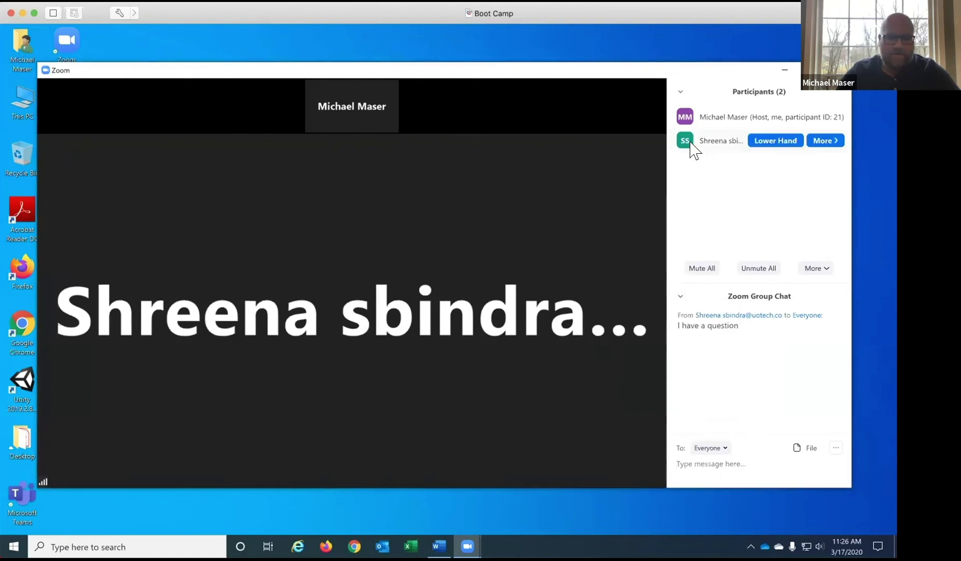
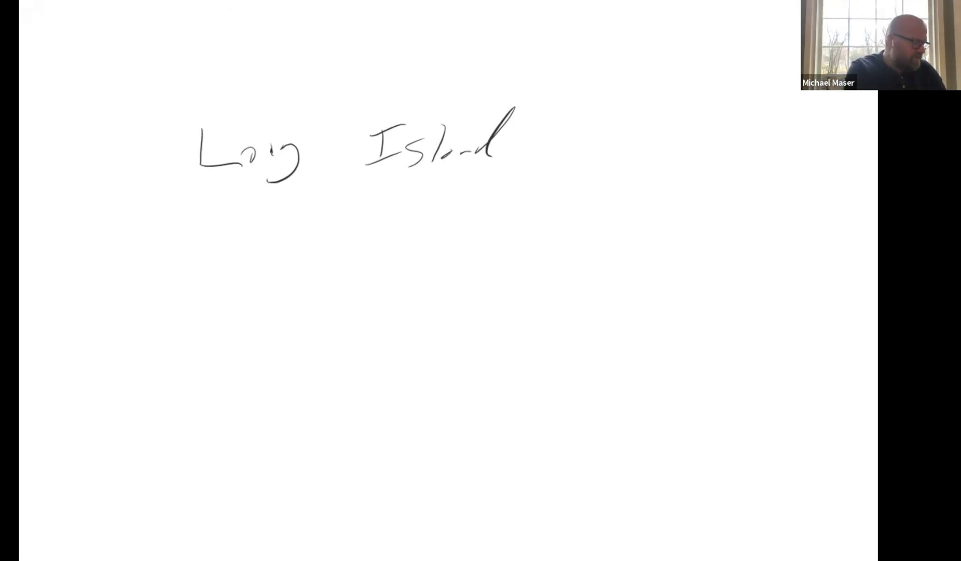
Write "Red" in red beneath "Long Island" on the whiteboard and draw a large, thick red S-shaped curve beside it
mouse_move(227, 258)
mouse_down()
mouse_move(228, 304)
mouse_move(299, 281)
mouse_up()
mouse_move(324, 283)
mouse_down()
mouse_move(318, 288)
mouse_move(341, 295)
mouse_up()
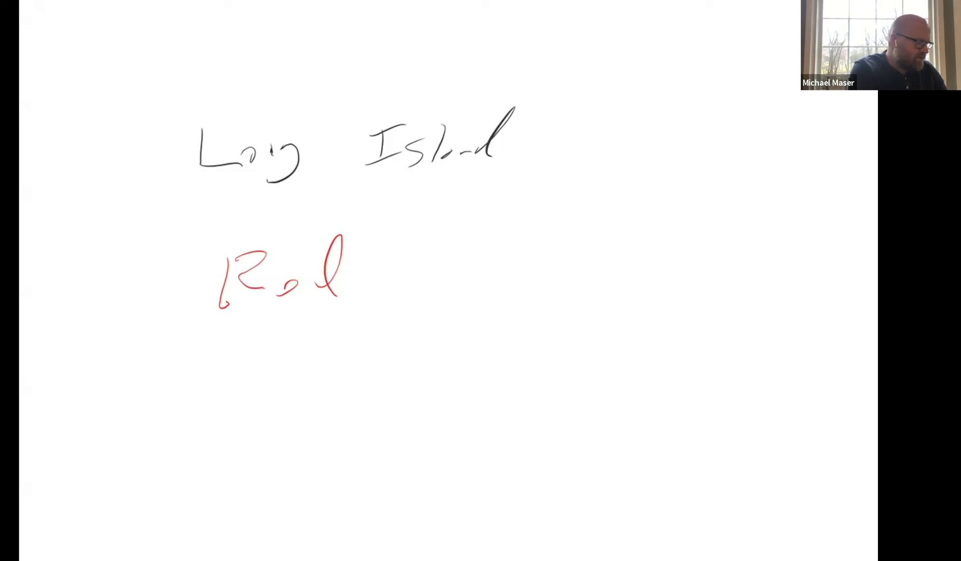
mouse_move(613, 259)
mouse_down()
mouse_move(587, 380)
mouse_move(466, 452)
mouse_up()
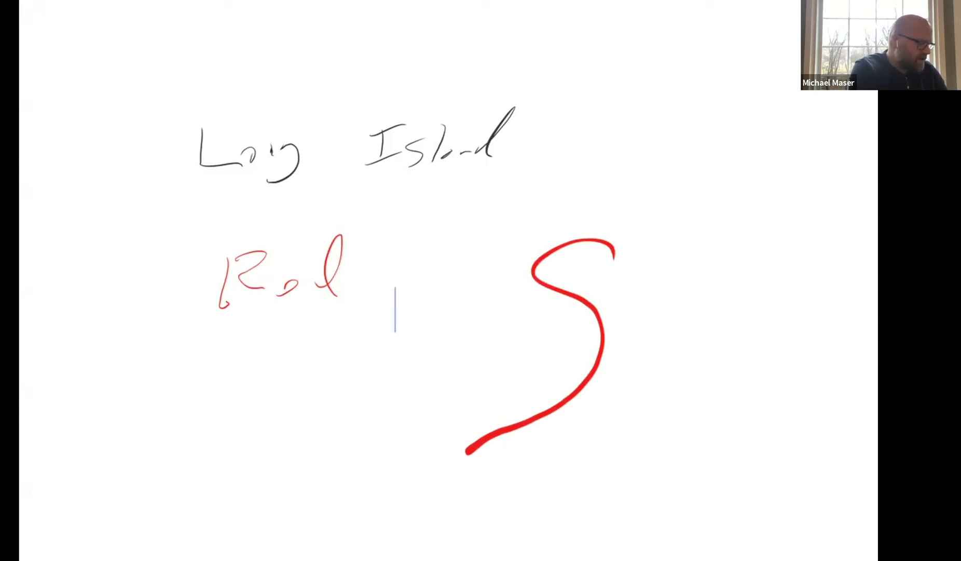
Enter the sample text "Hkhgjgyjkgkhkh" in the text box between "Red" and the red S-shaped curve on the whiteboard
text(Hkhgjgyjkgkhkh)
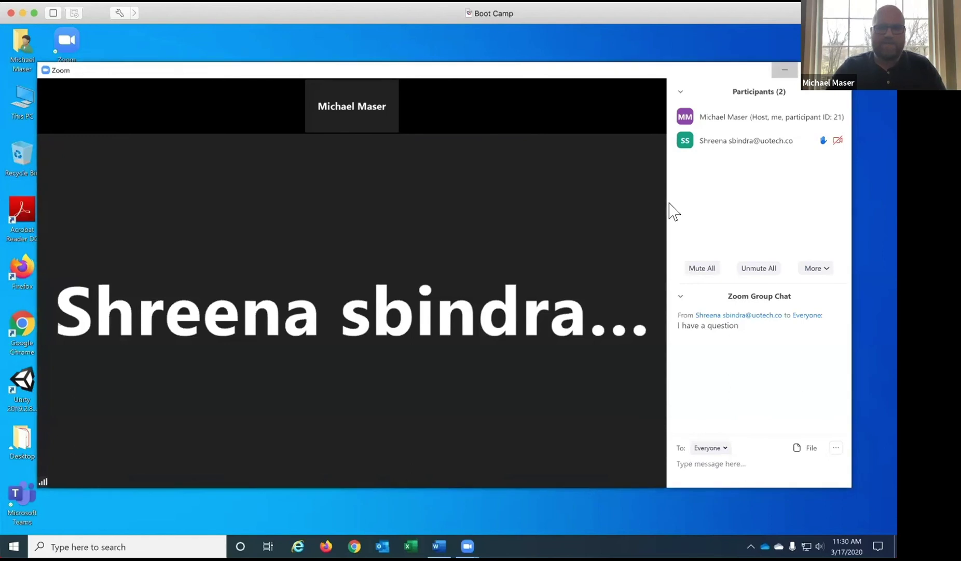
Close the UOTechCo About Us document in Word and minimize the Zoom home window
click(439, 546)
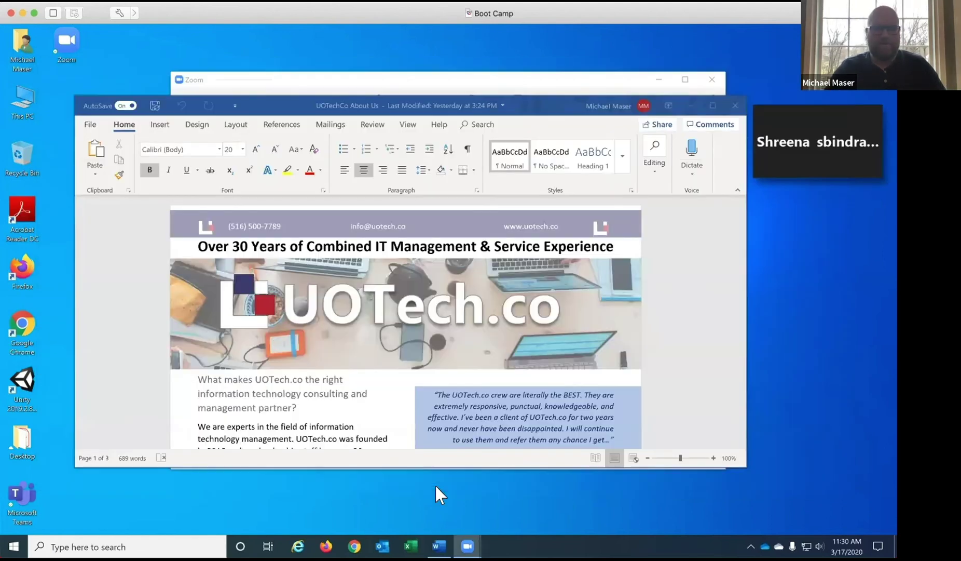
click(726, 101)
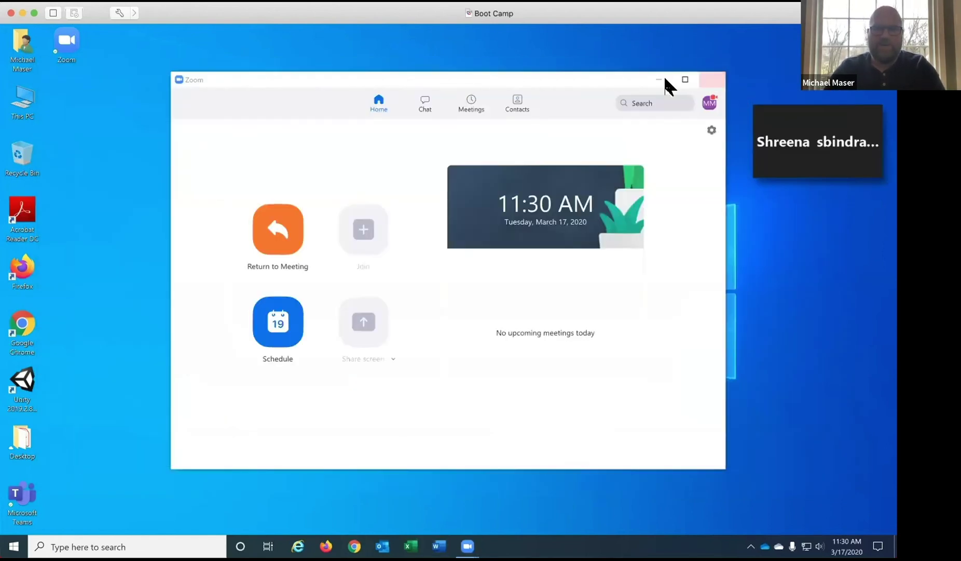
click(660, 79)
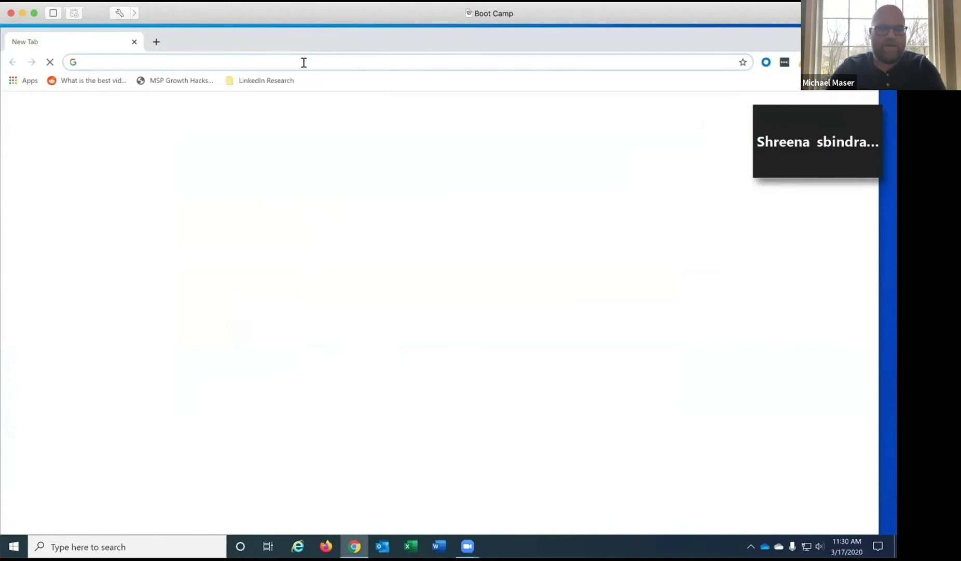
Open uotech.blog in Chrome and go to the embedded video in the pinned pandemic policy post dated 13 Mar
text(uotech.blog)
key(Return)
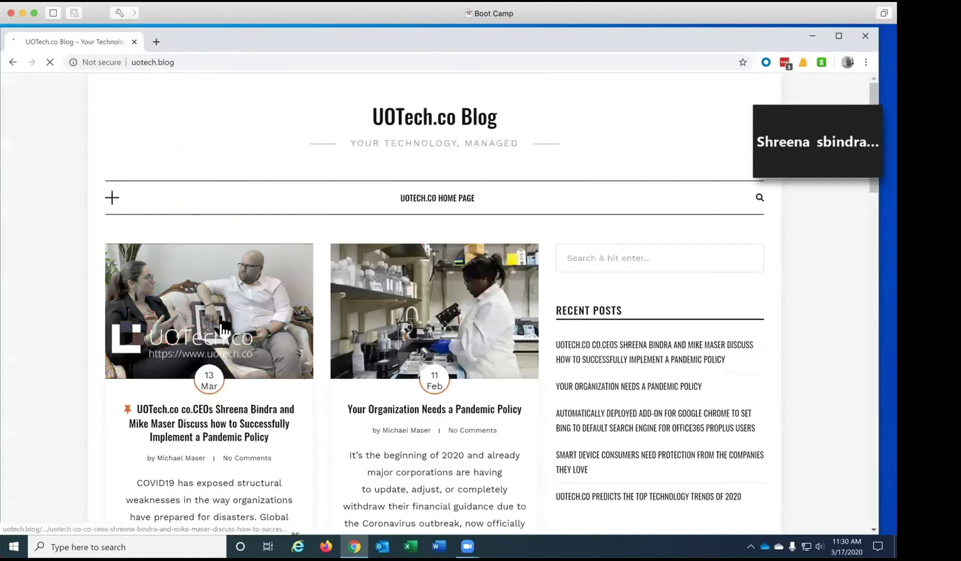
click(223, 326)
scroll(69, 286, down, 1)
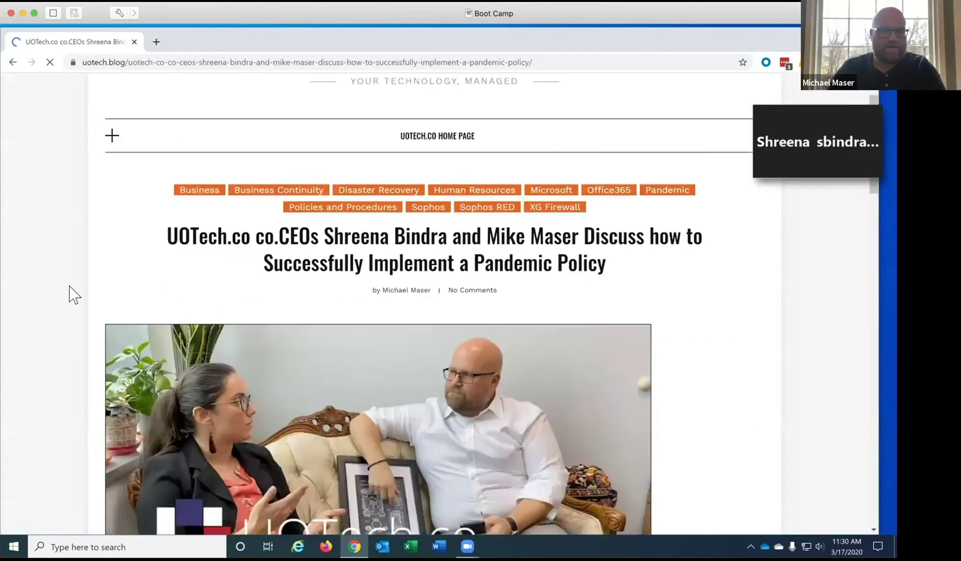
scroll(70, 287, down, 2)
scroll(69, 295, down, 10)
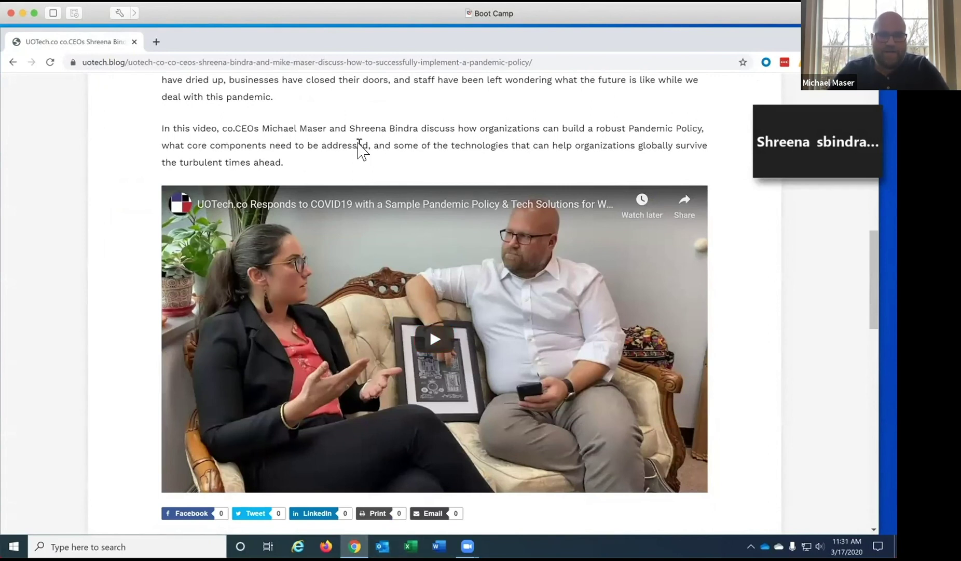
Minimize Chrome and restore the Zoom meeting window from its floating thumbnail
click(812, 35)
mouse_move(467, 546)
click(507, 506)
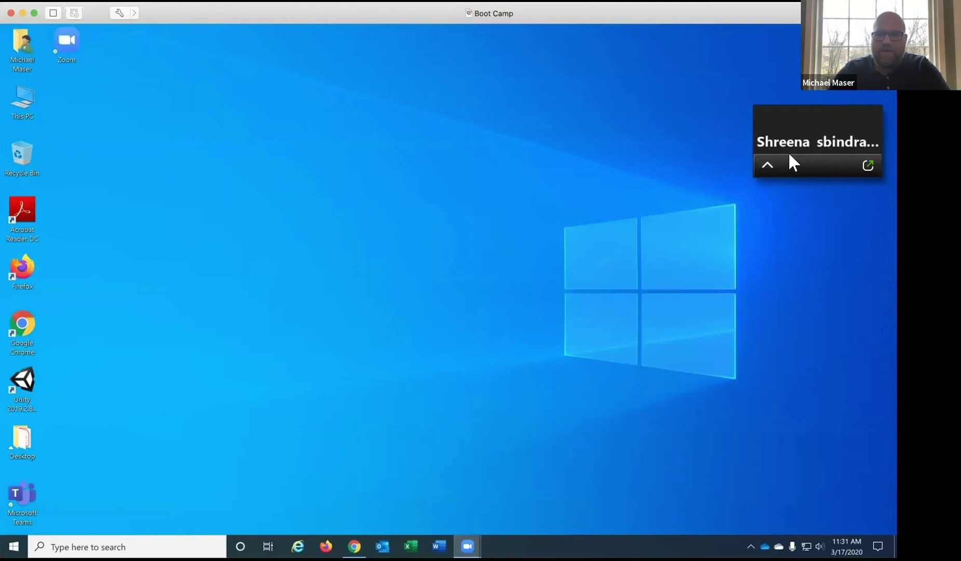
click(867, 166)
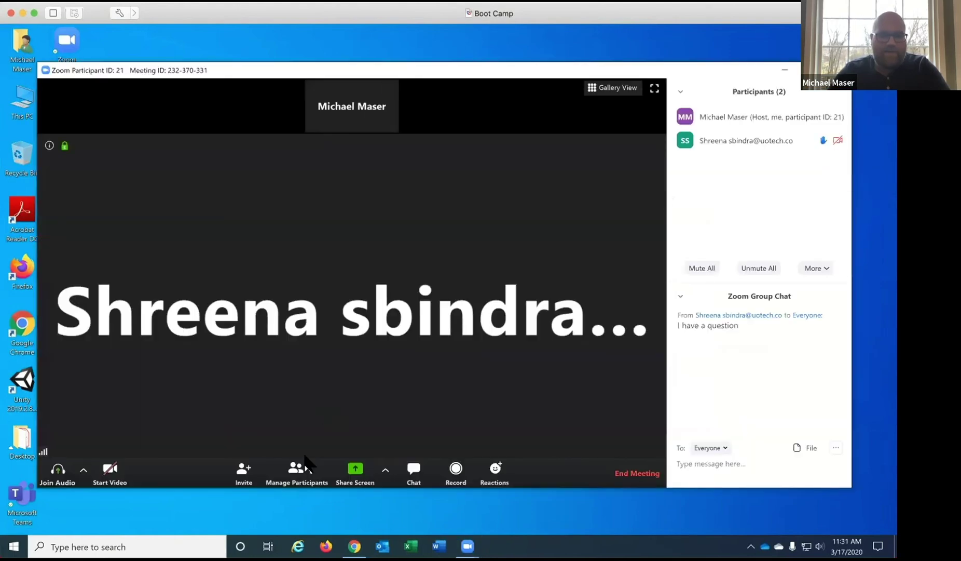
Share a whiteboard in the meeting
click(357, 470)
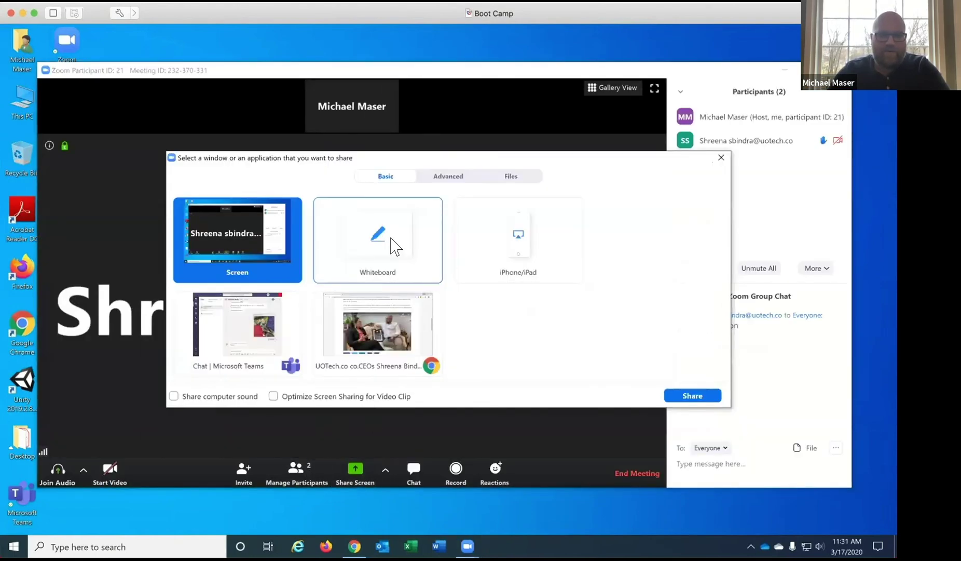
click(393, 248)
click(681, 396)
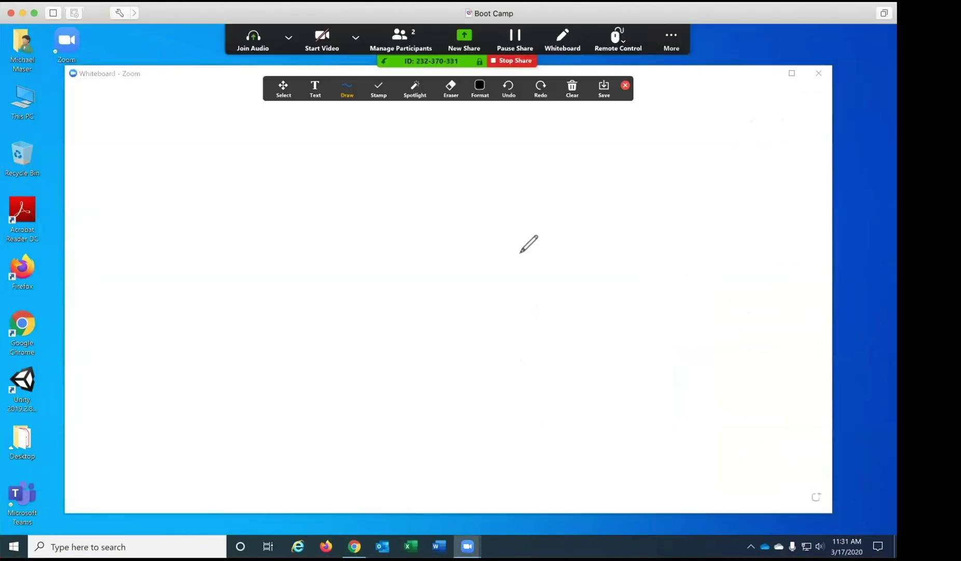
Extend the whiteboard to three pages, draw a vertical line, a freehand figure and a 3 on successive pages, and return to page 1
click(817, 497)
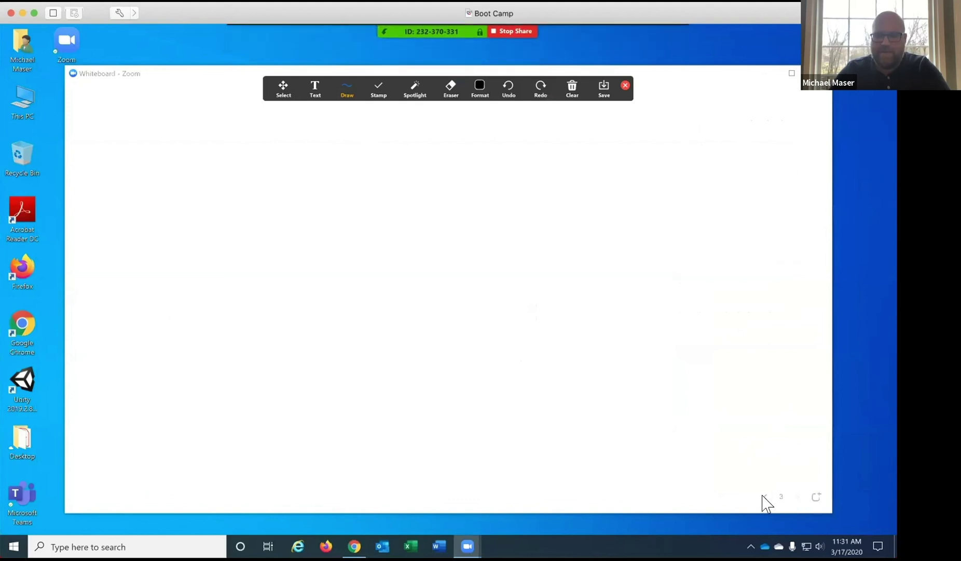
drag(213, 164, 207, 267)
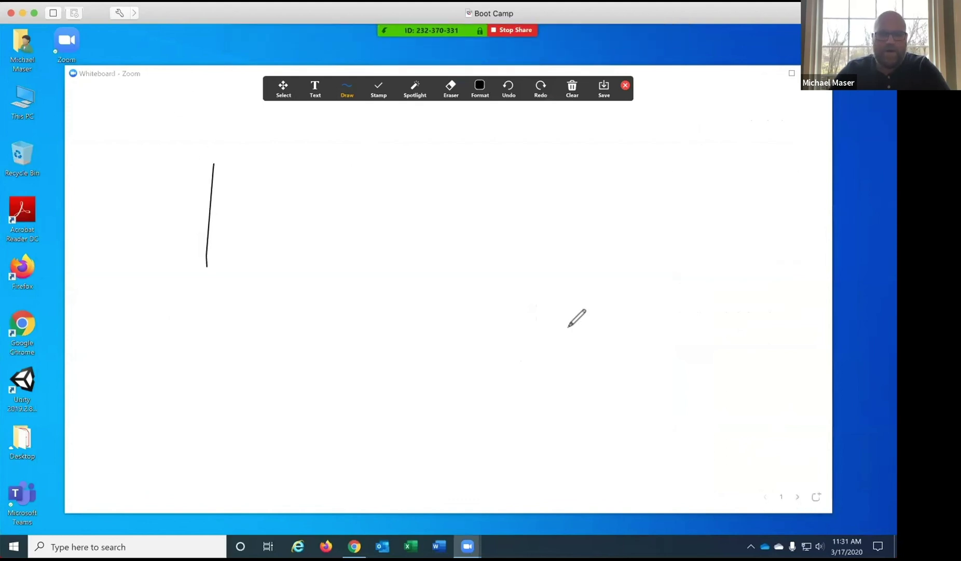
click(798, 497)
drag(294, 189, 475, 287)
click(798, 497)
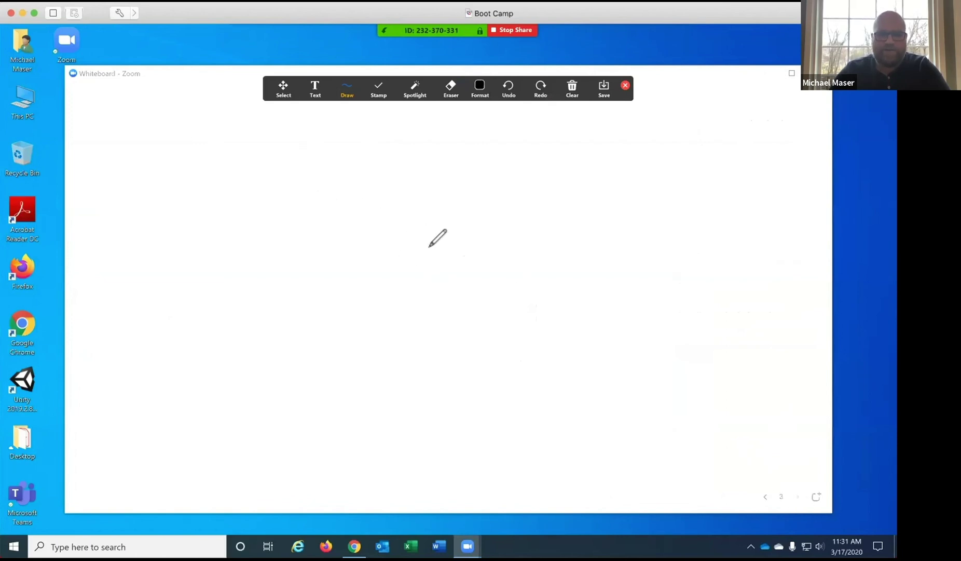
mouse_move(476, 216)
mouse_down()
mouse_move(354, 195)
mouse_move(361, 338)
mouse_up()
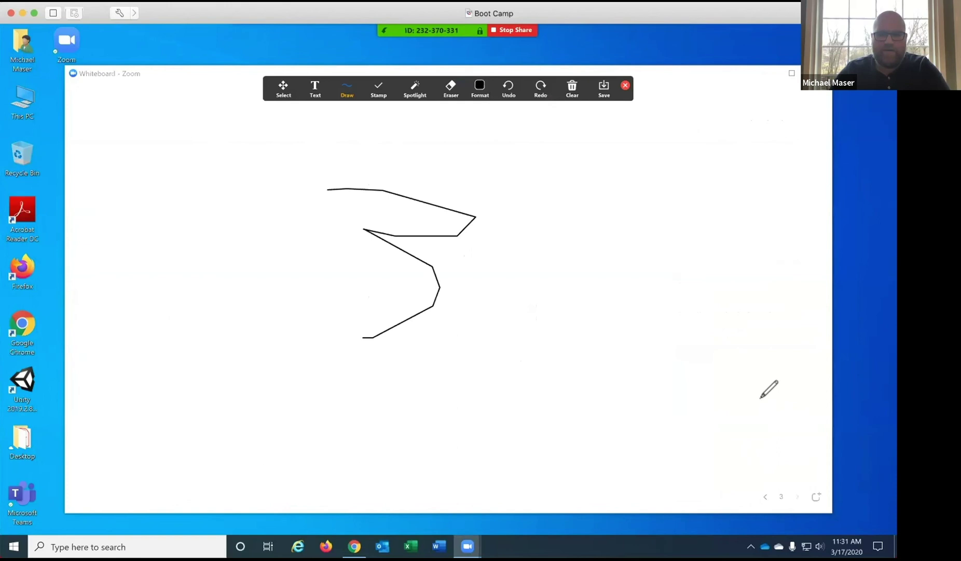
click(767, 497)
click(767, 496)
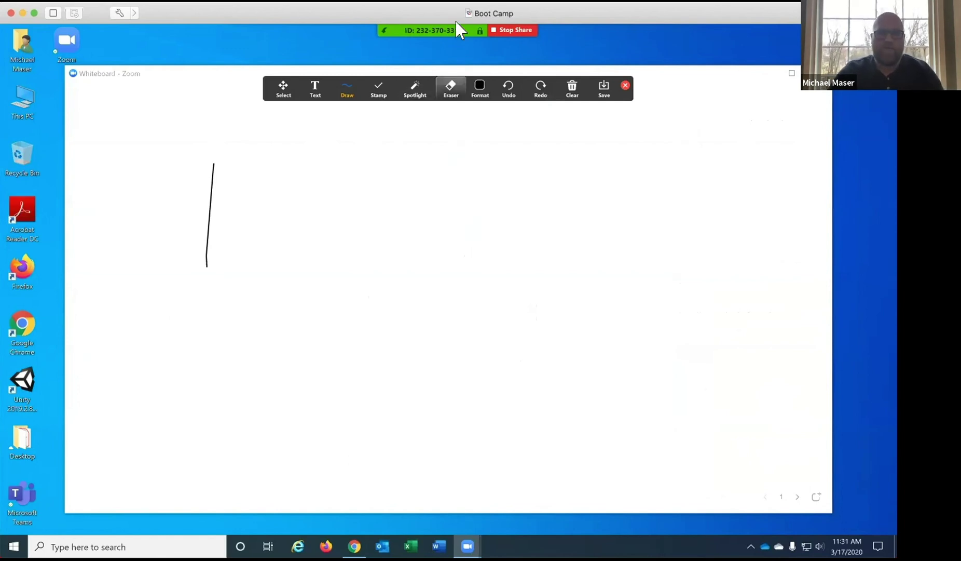
Switch the share to the Chrome window with the pandemic policy post, and play its embedded video briefly before pausing it
mouse_move(443, 37)
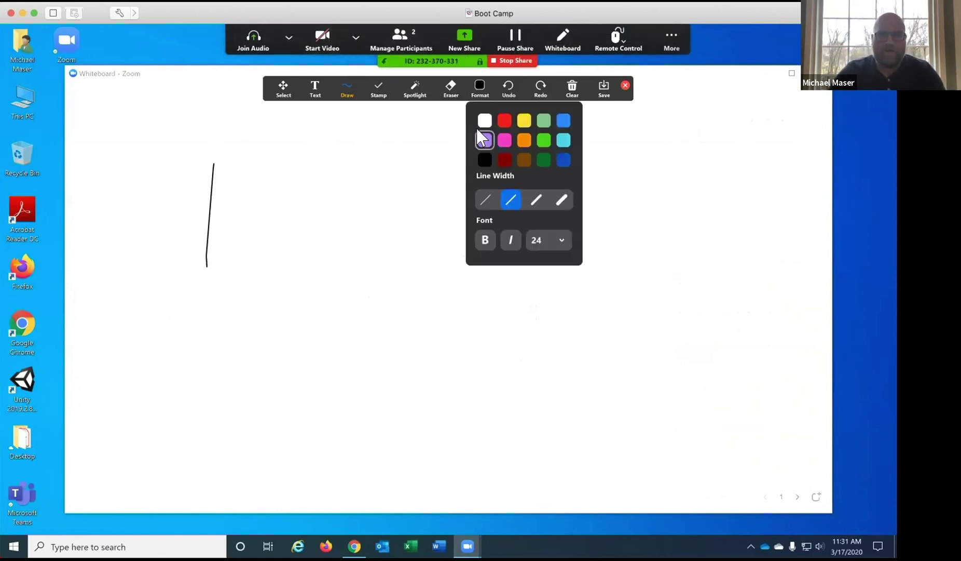
click(474, 41)
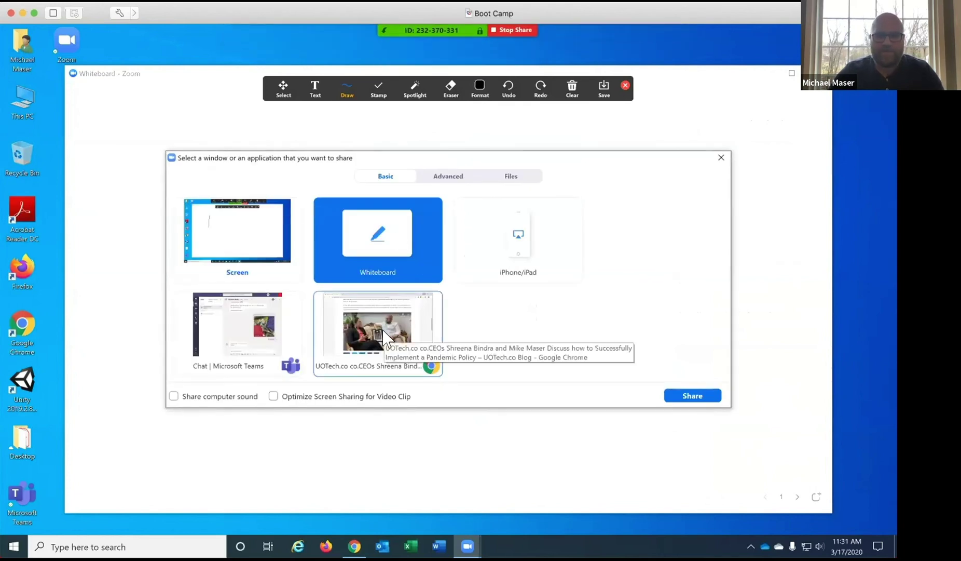
click(386, 338)
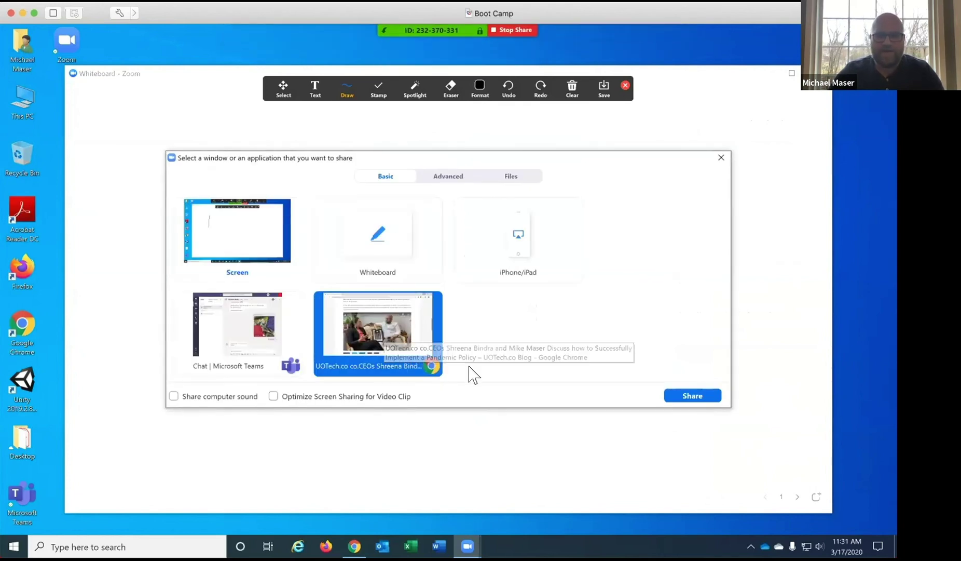
click(694, 398)
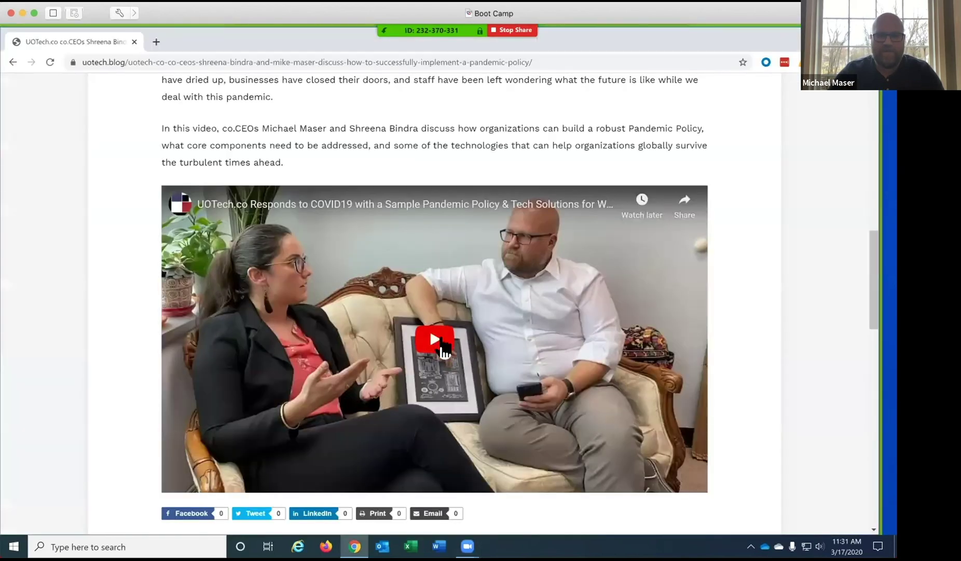
click(436, 339)
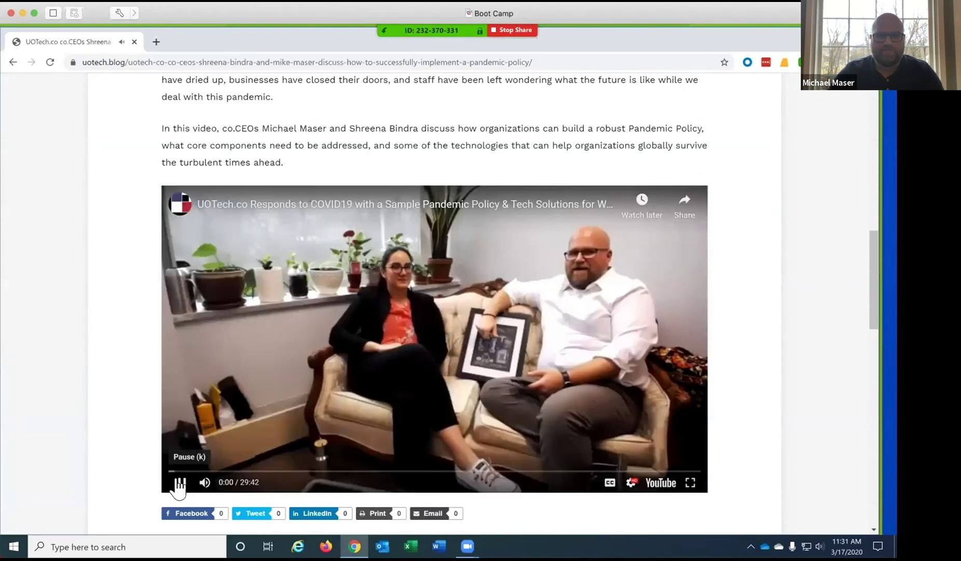
click(180, 483)
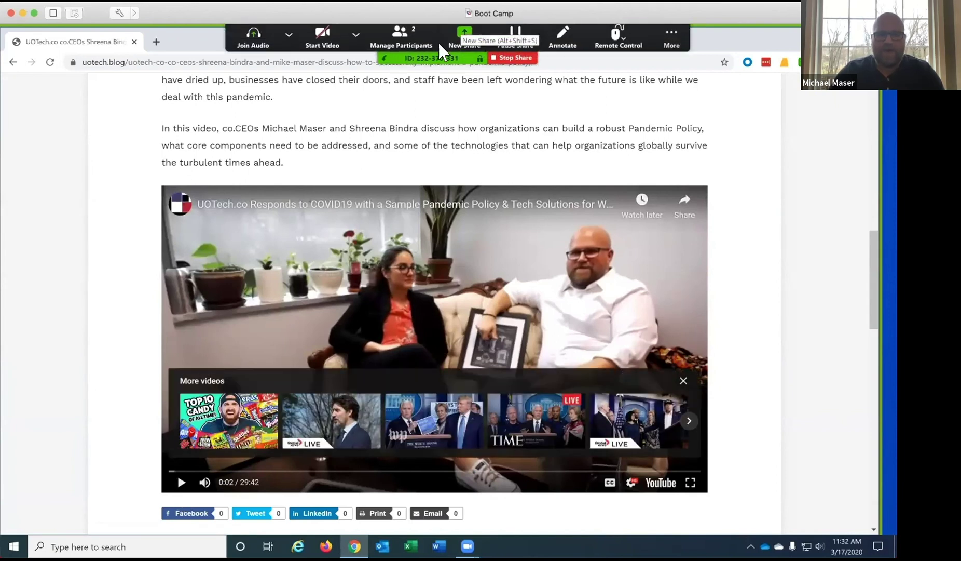
Switch the share from the Chrome window back to the whiteboard
click(463, 43)
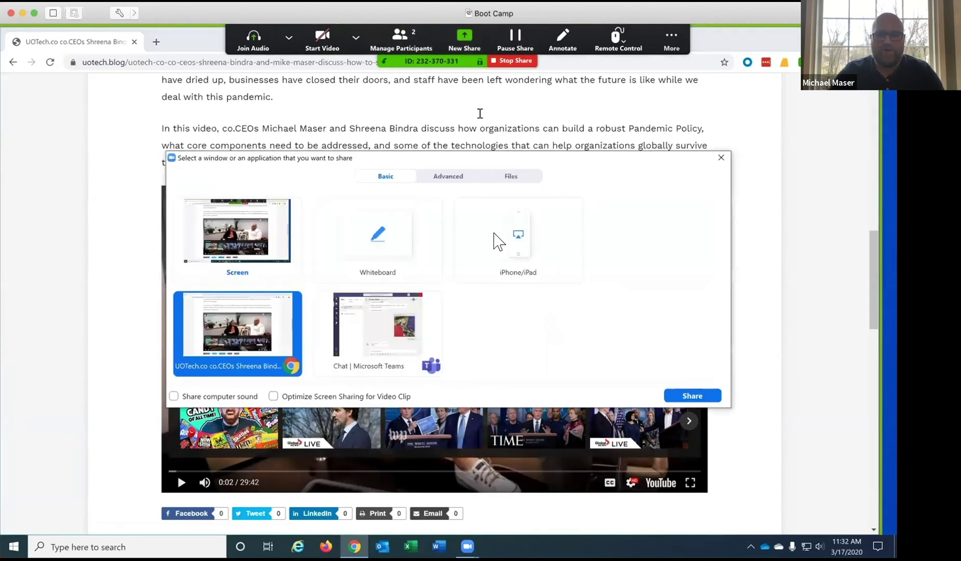
click(386, 262)
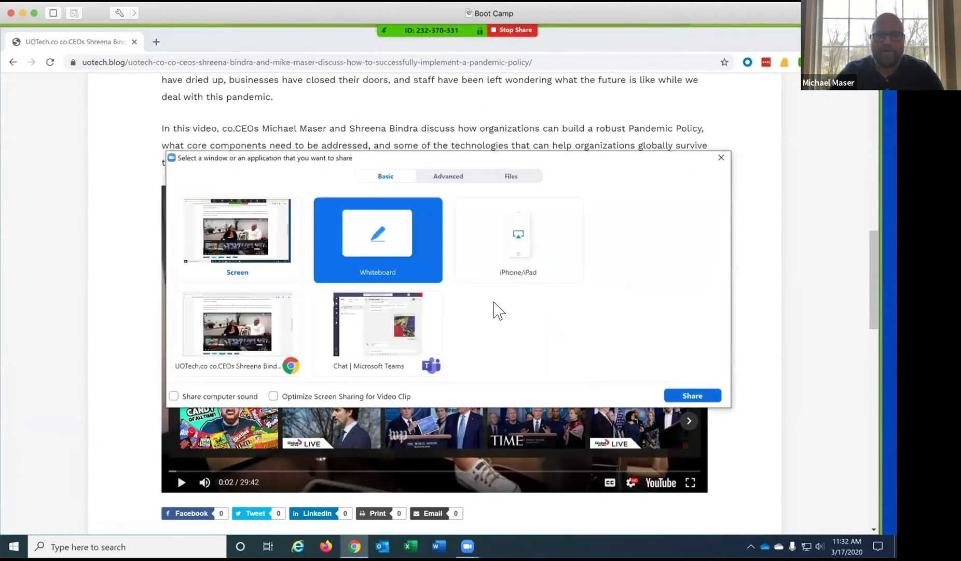
click(674, 398)
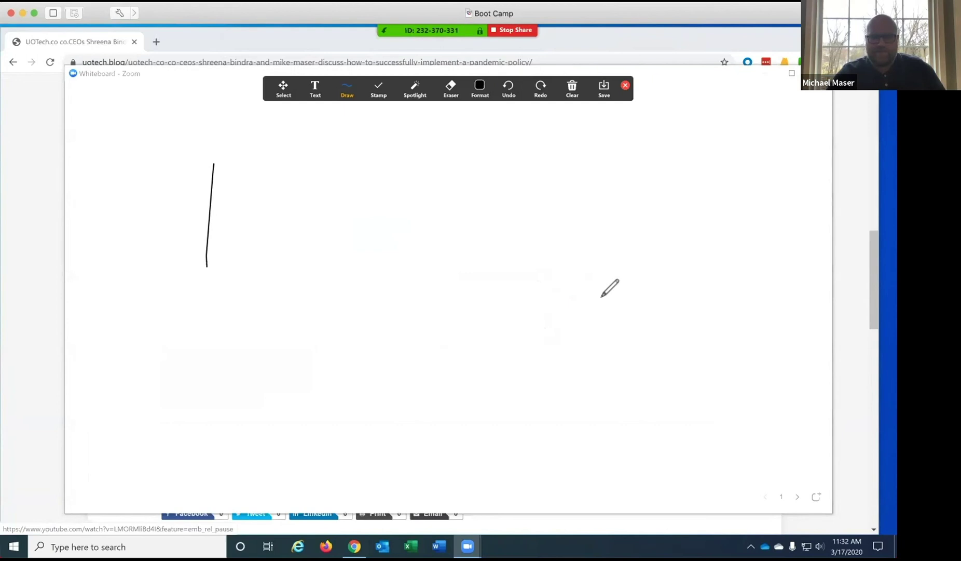
Close the whiteboard's annotation tools and give mouse and keyboard control to the other participant
click(625, 86)
mouse_move(506, 39)
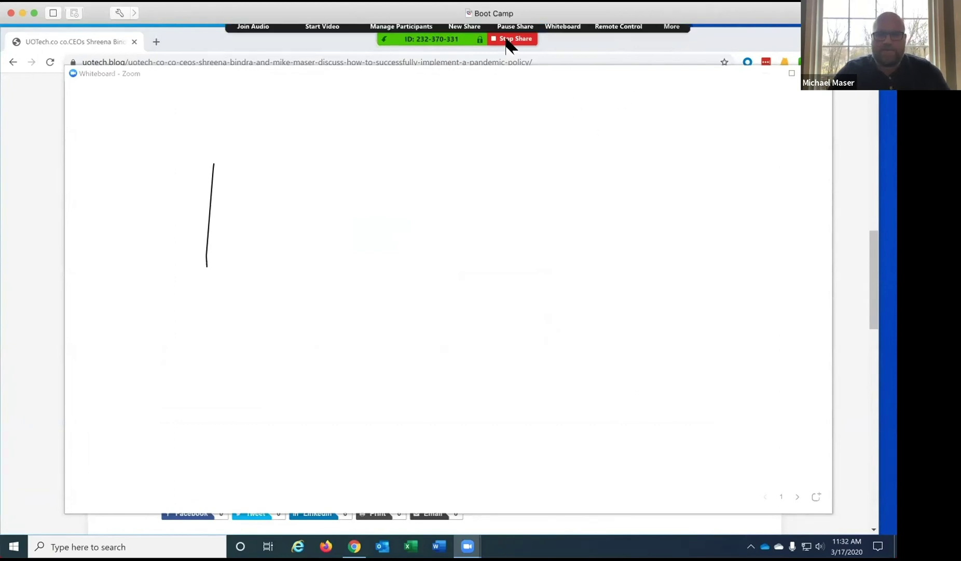
click(625, 46)
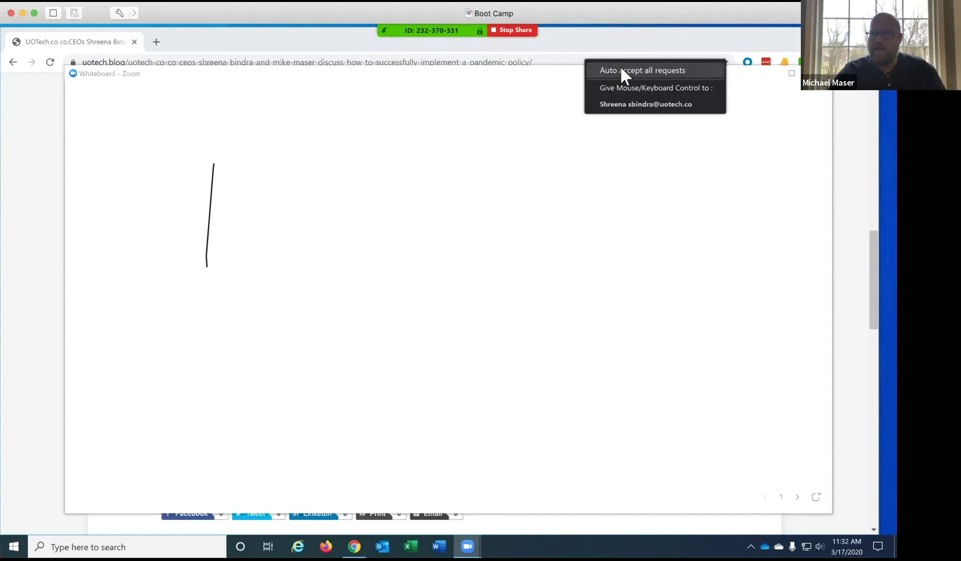
click(626, 104)
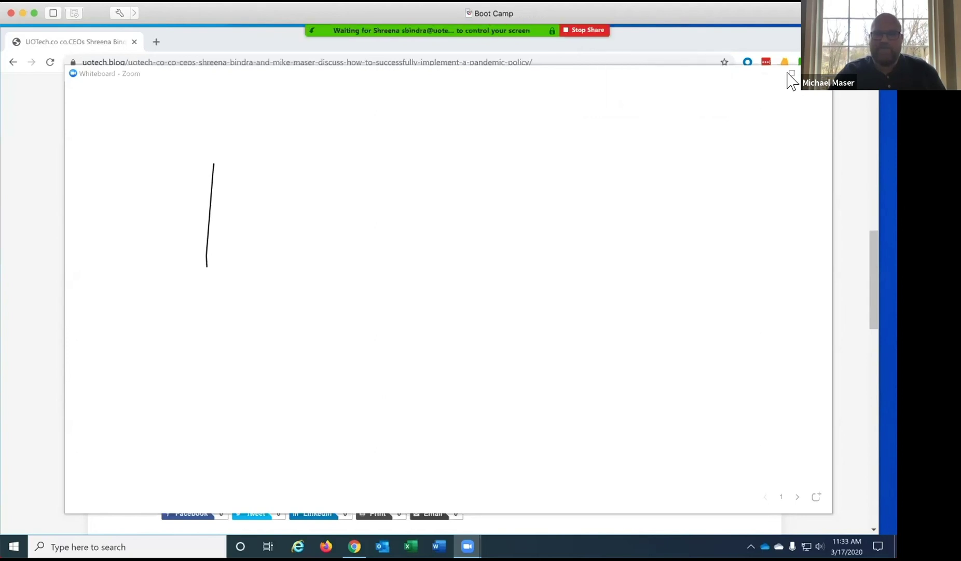
Close the whiteboard and minimize the meeting and browser windows to clear the desktop
click(820, 74)
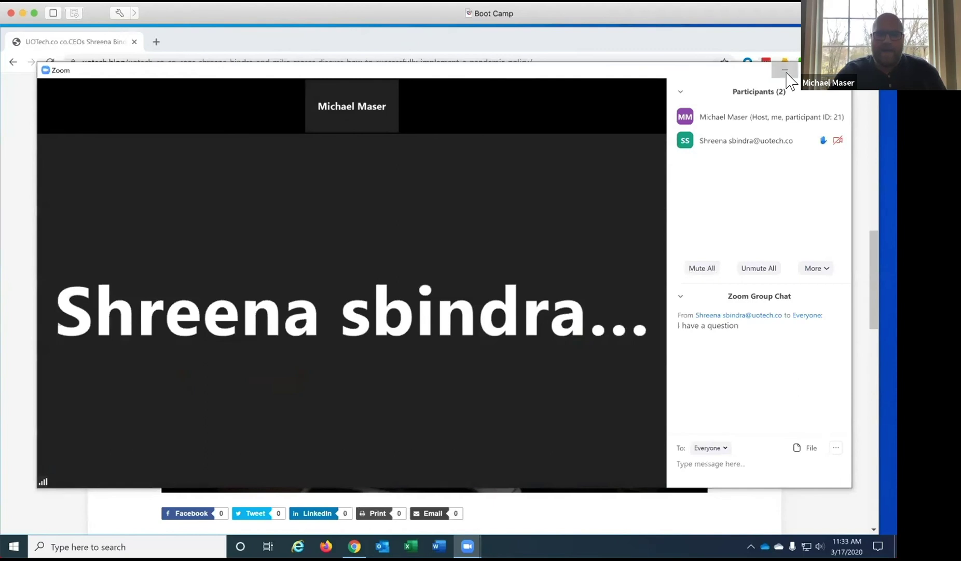
click(785, 71)
key(super+d)
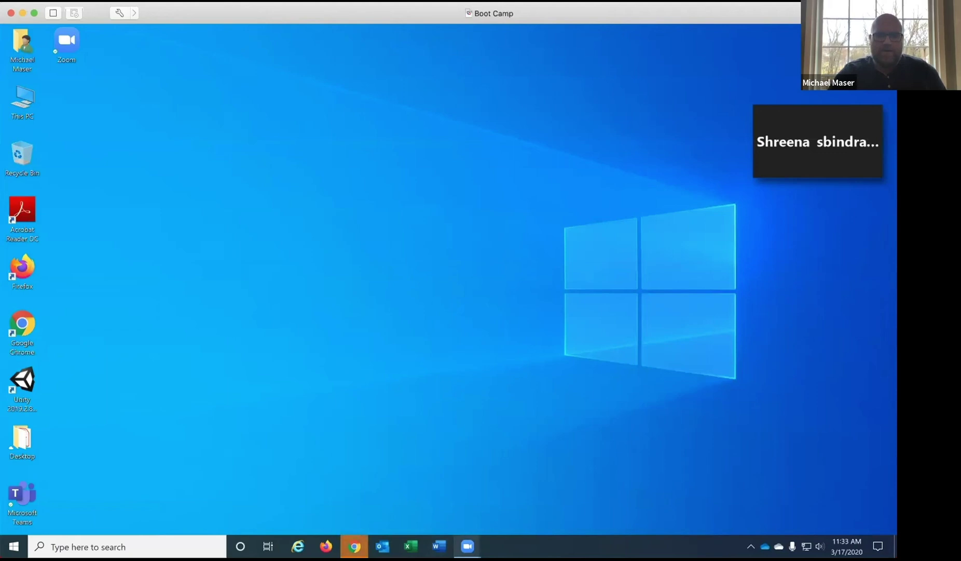
Open the recent UOTechCo About Us document in Word and restore the Zoom meeting window
click(439, 546)
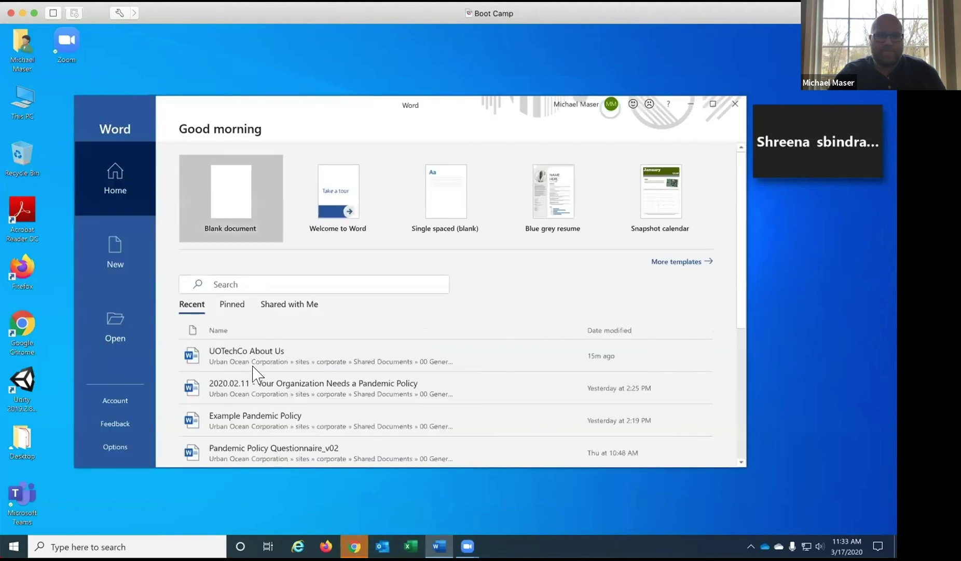
click(252, 366)
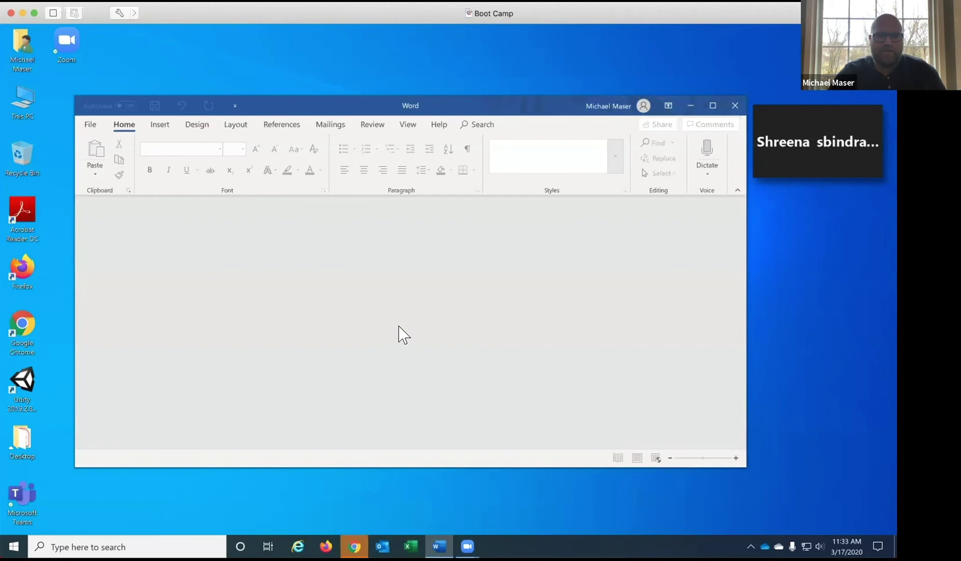
click(467, 545)
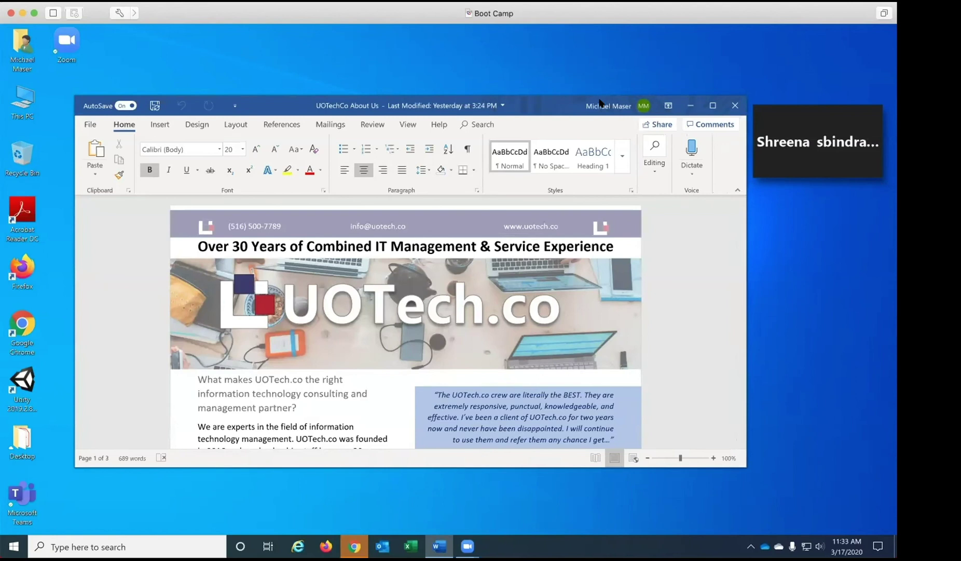
click(488, 71)
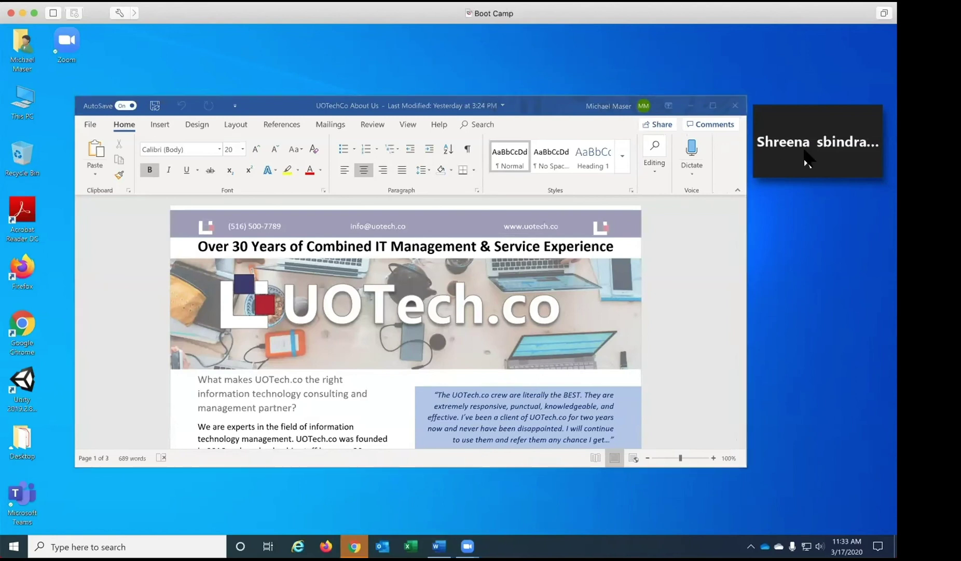
click(863, 162)
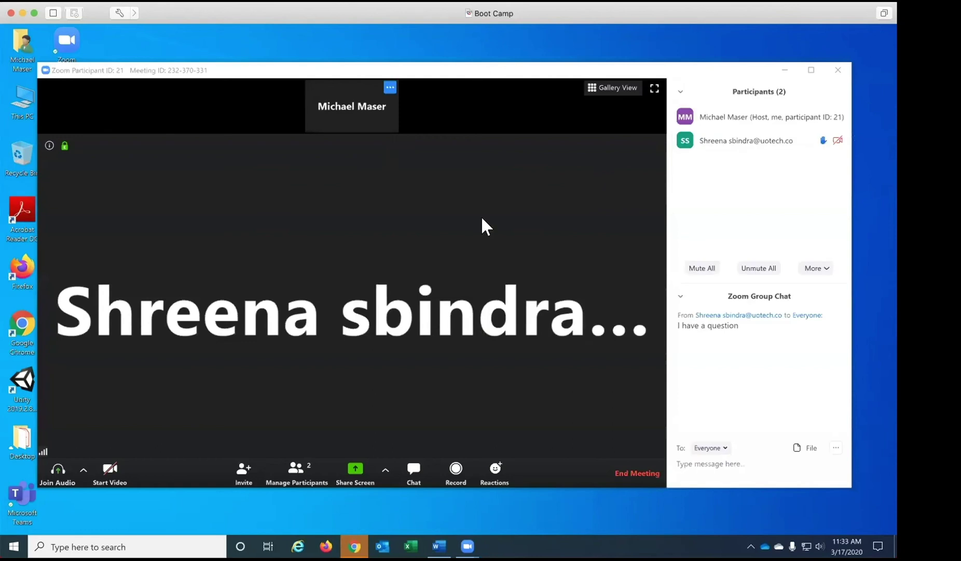
Share the UOTechCo About Us Word window with the meeting participants
click(385, 470)
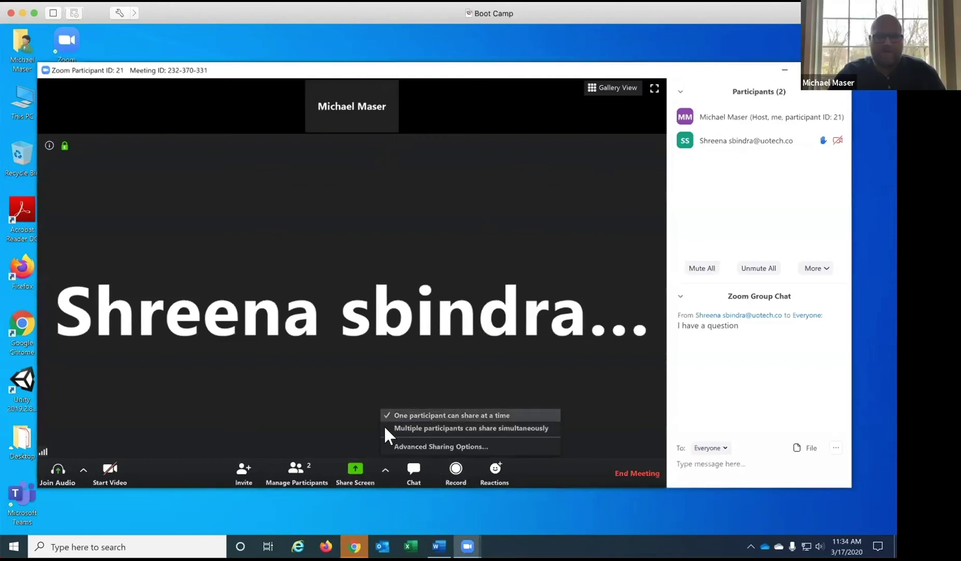
click(355, 469)
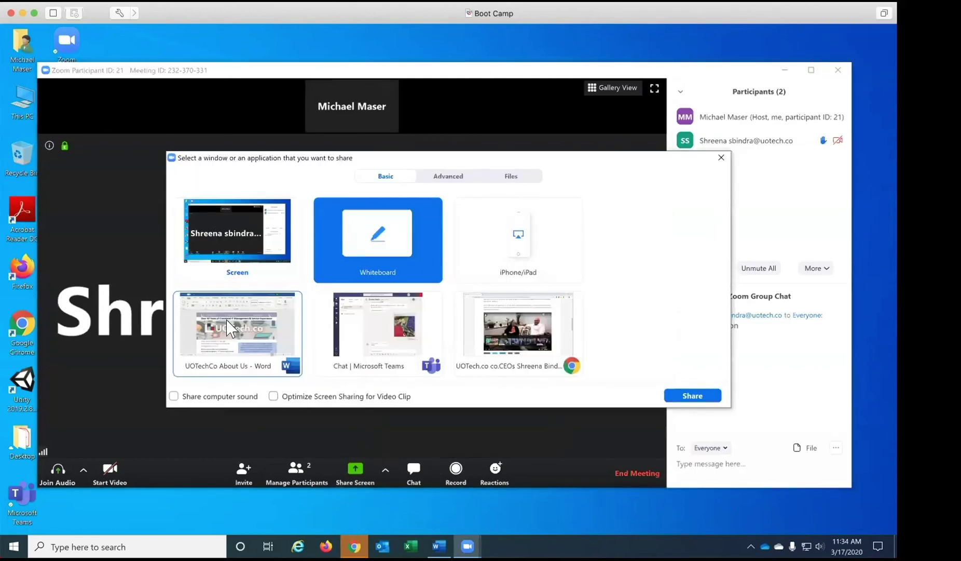
click(250, 264)
click(207, 333)
click(693, 395)
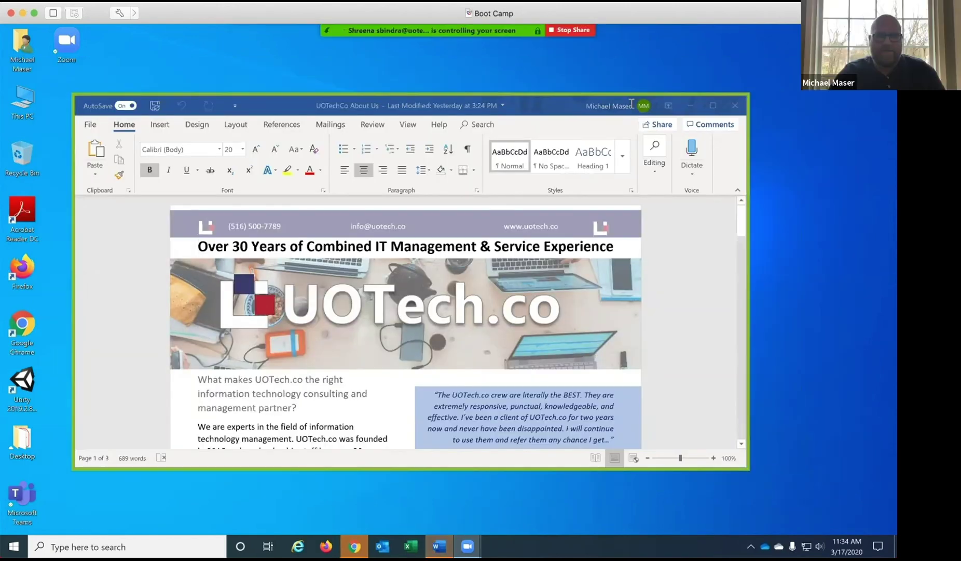
Add the text "Editing HERE!!!" after "management partner?" in the shared document's first heading
click(298, 407)
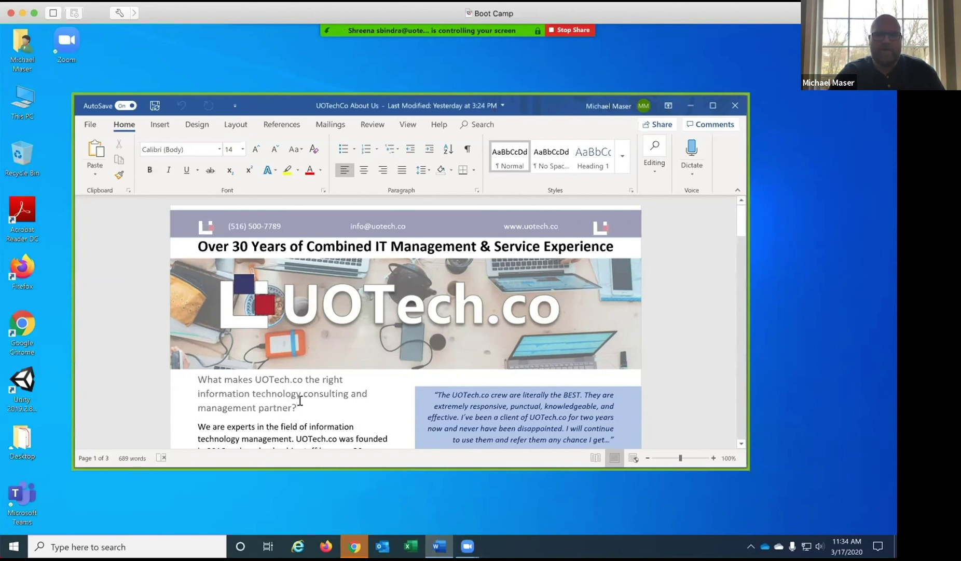
text(Ed)
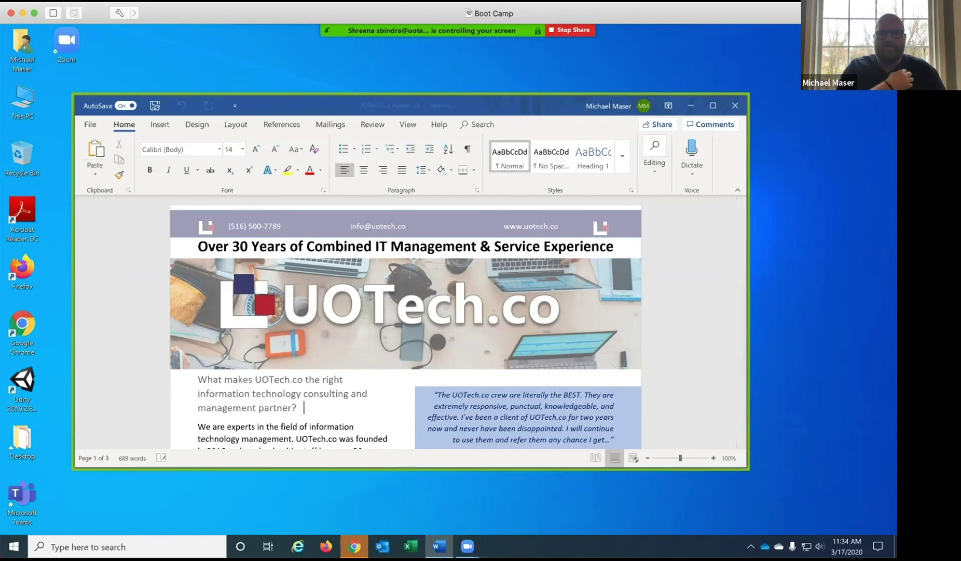
text(iting )
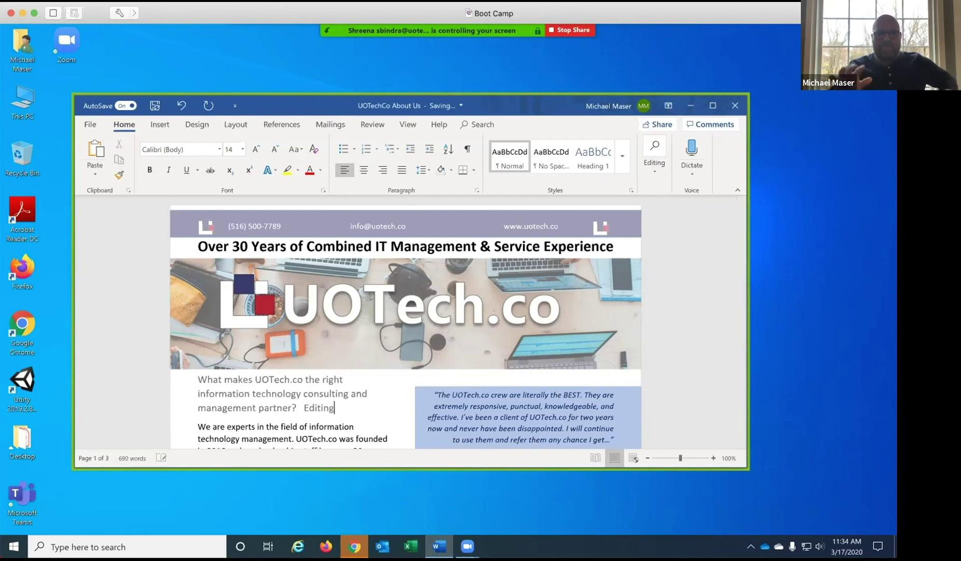
text(HERE!!!)
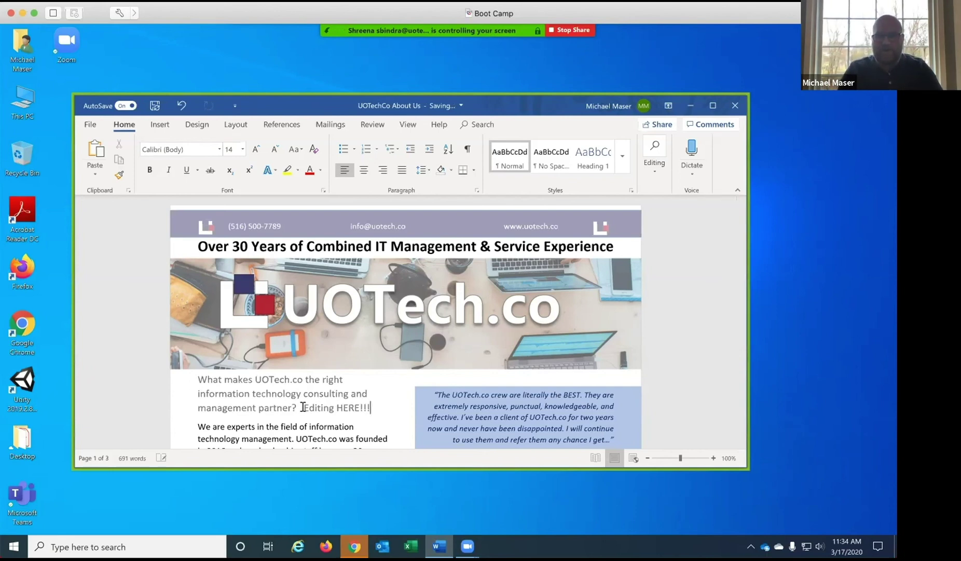
Highlight the heading "Why should you trust UOTech.co as your Information Technology Partner?" in yellow
scroll(311, 384, down, 4)
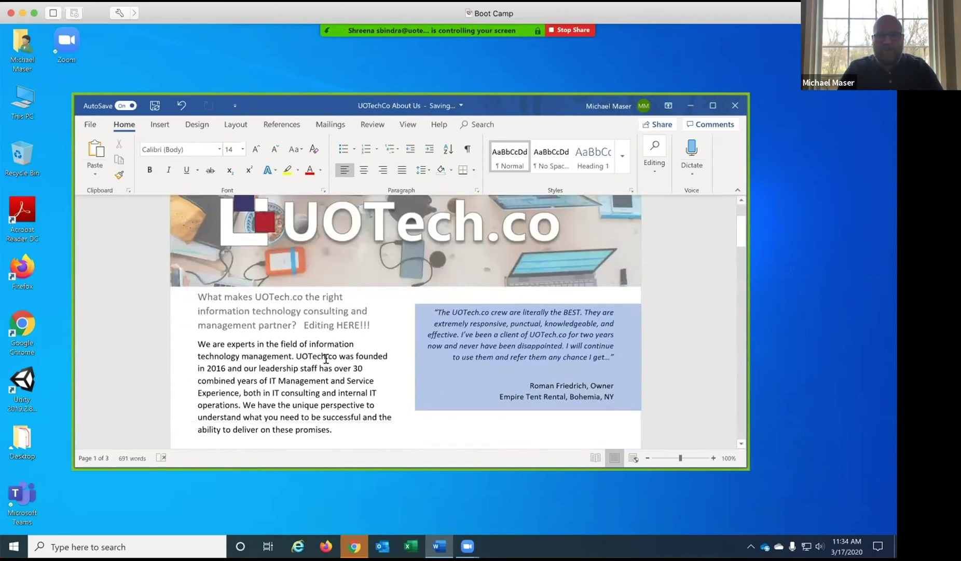
scroll(326, 358, down, 1)
scroll(359, 378, down, 1)
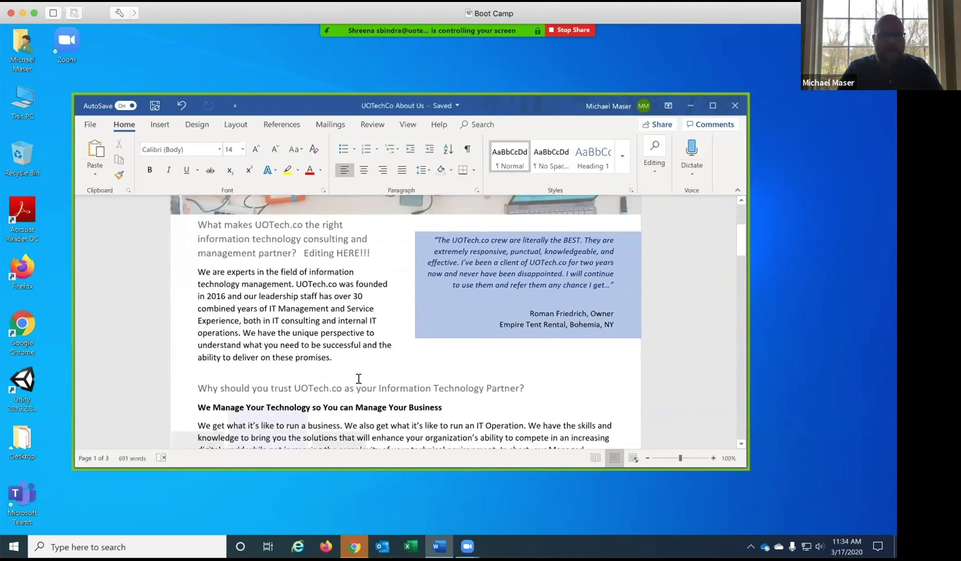
scroll(358, 378, down, 2)
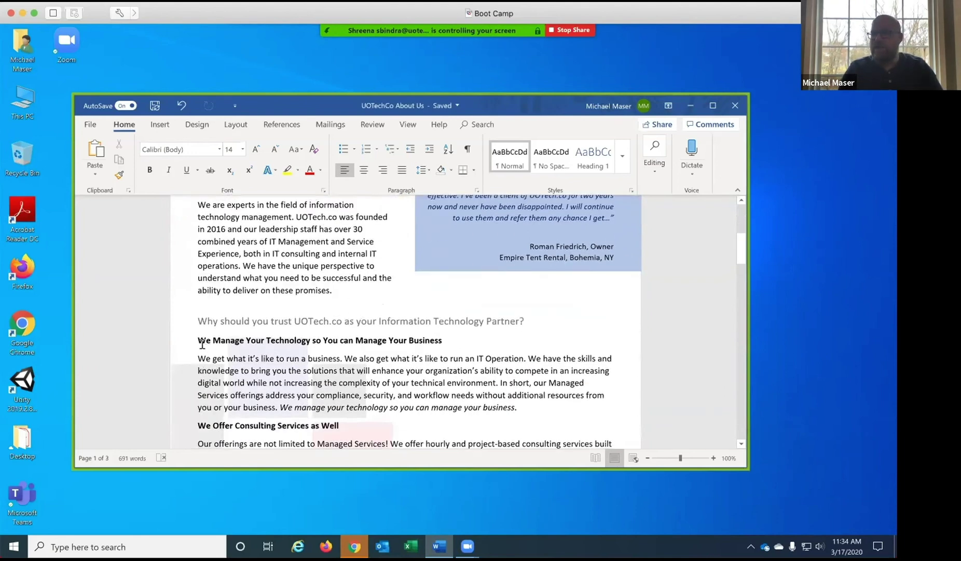
drag(199, 320, 525, 318)
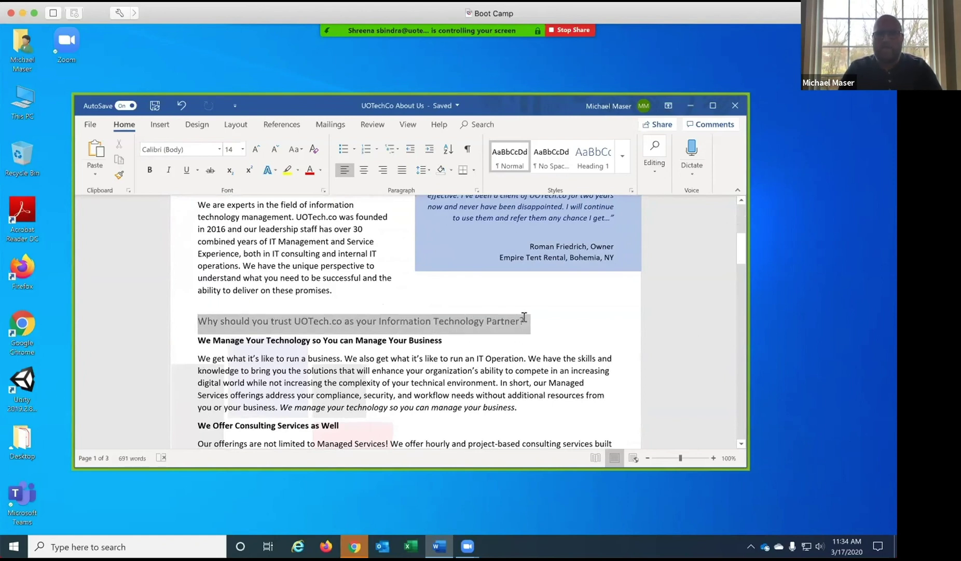
click(287, 170)
key(Right)
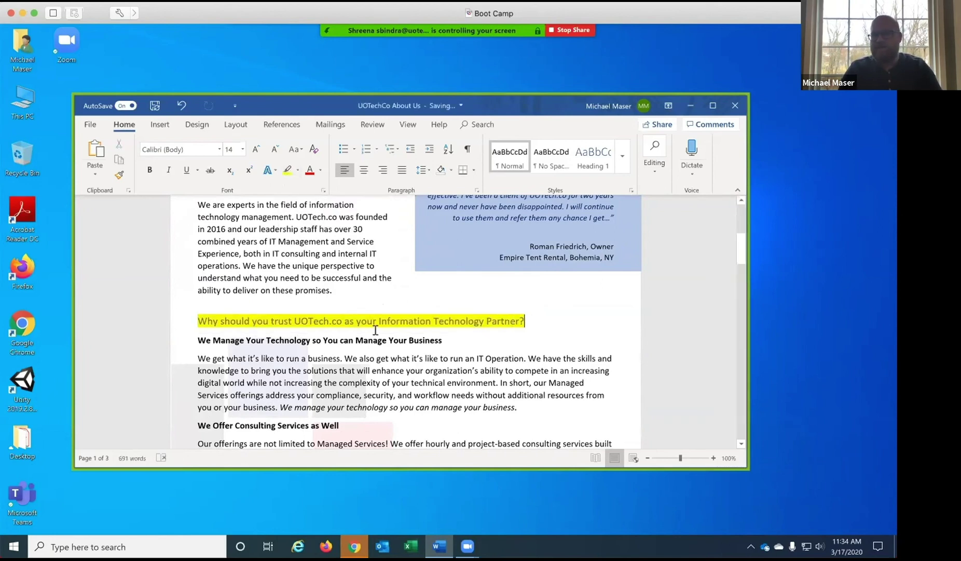
Select the "Editing HERE!!!" text and open the gallery of styles for it
scroll(342, 292, up, 3)
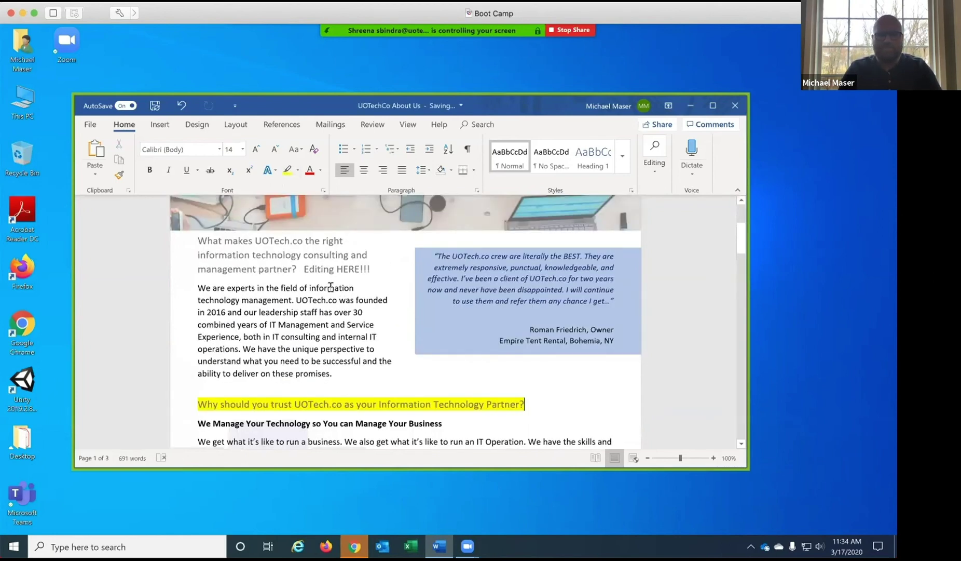
scroll(347, 286, up, 2)
drag(305, 324, 371, 325)
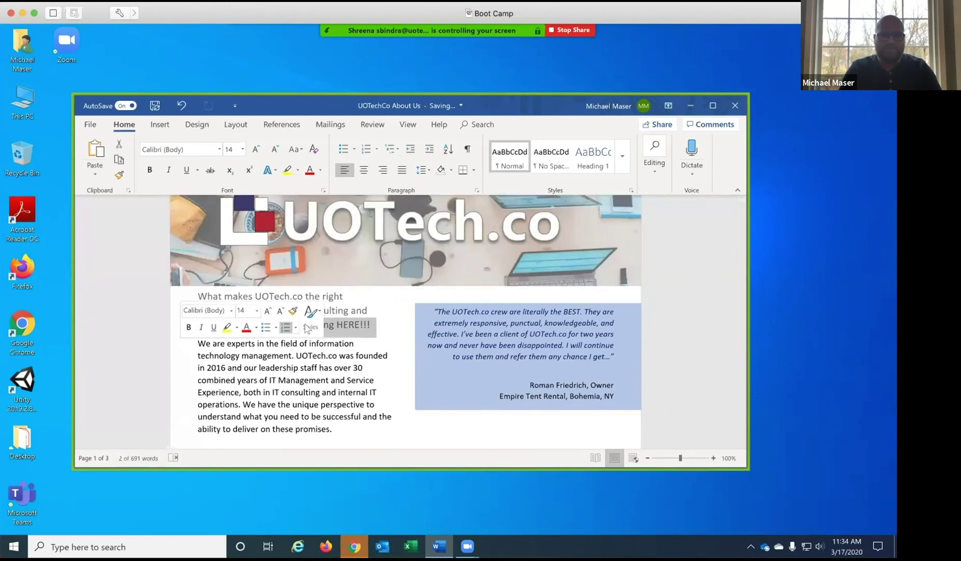
click(312, 319)
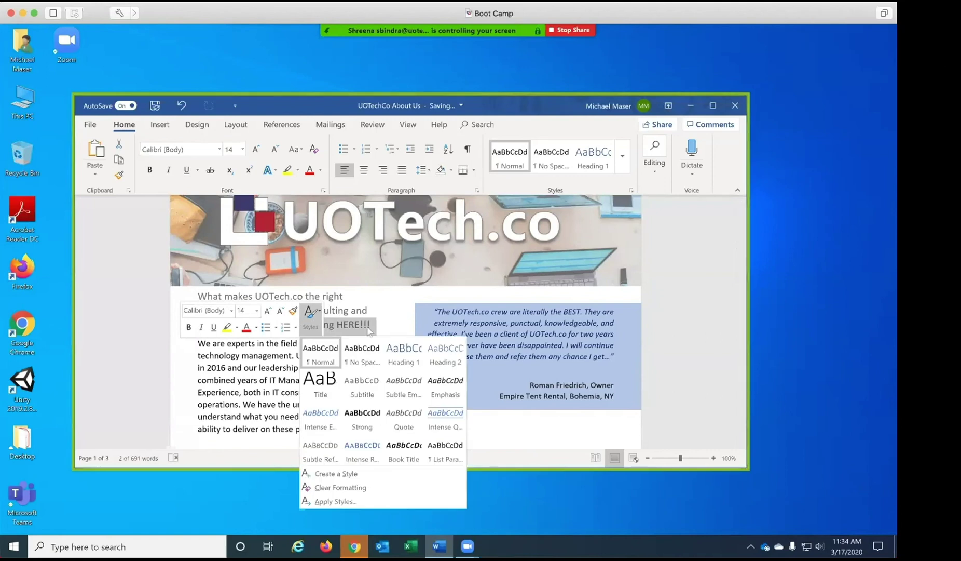
Stop the Word share and minimize the Zoom meeting and the Boot Camp virtual machine to reveal the Mac desktop
click(568, 30)
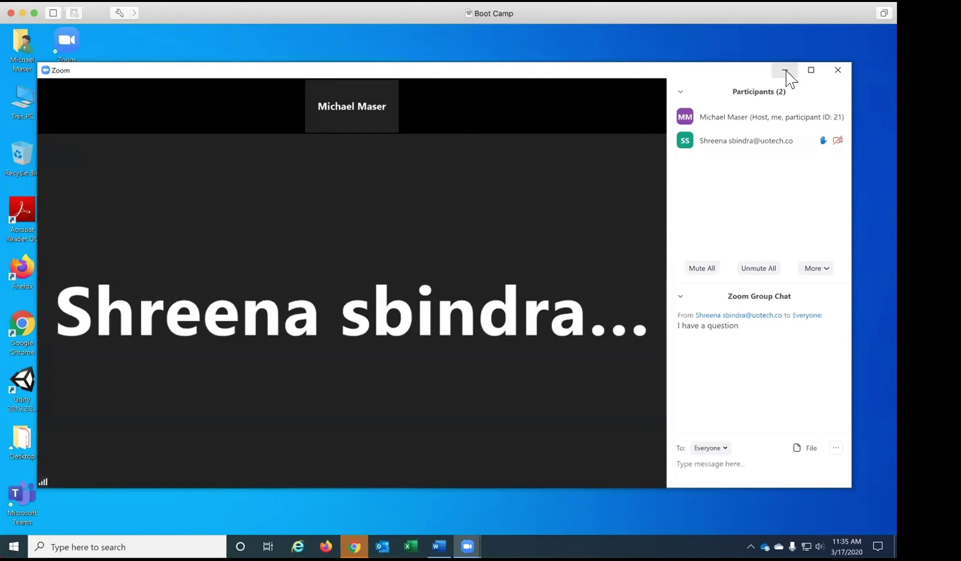
click(785, 70)
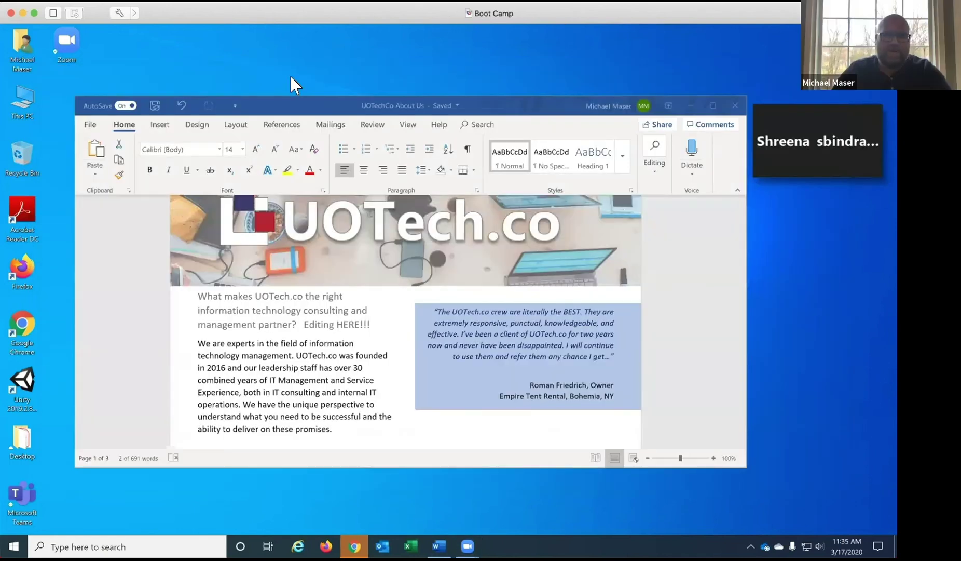
click(34, 14)
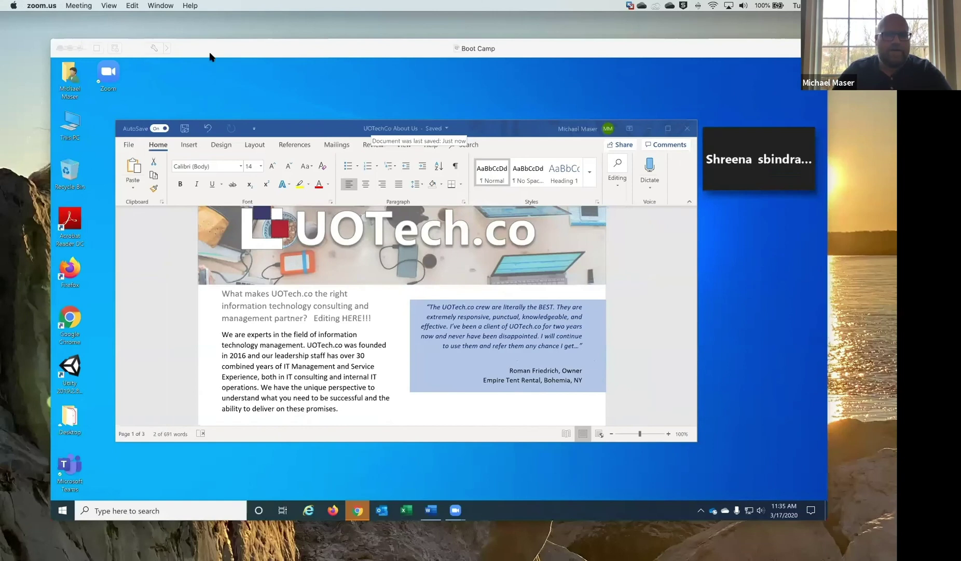
click(70, 48)
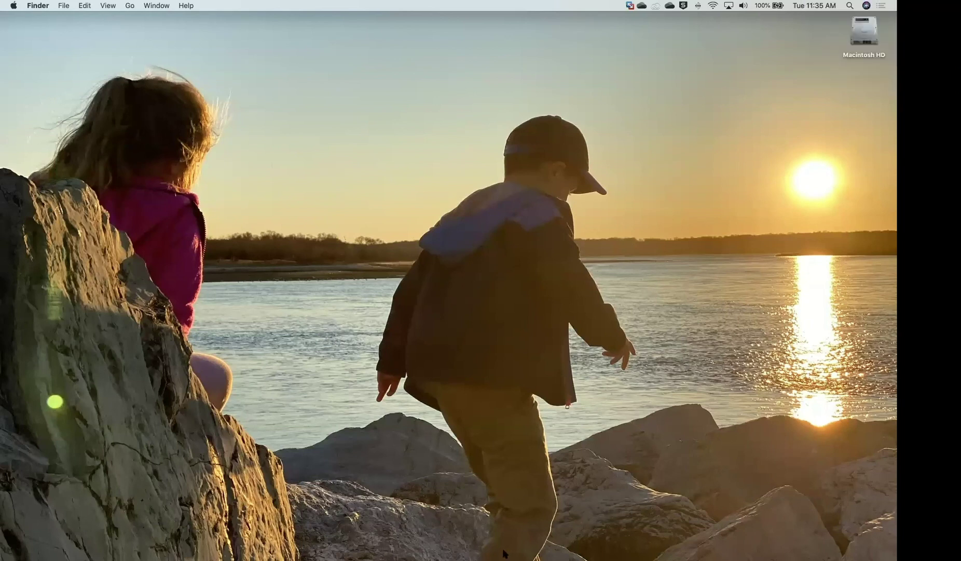
Switch to Chrome on the Mac and open the account profile page from zoom.us
mouse_move(272, 554)
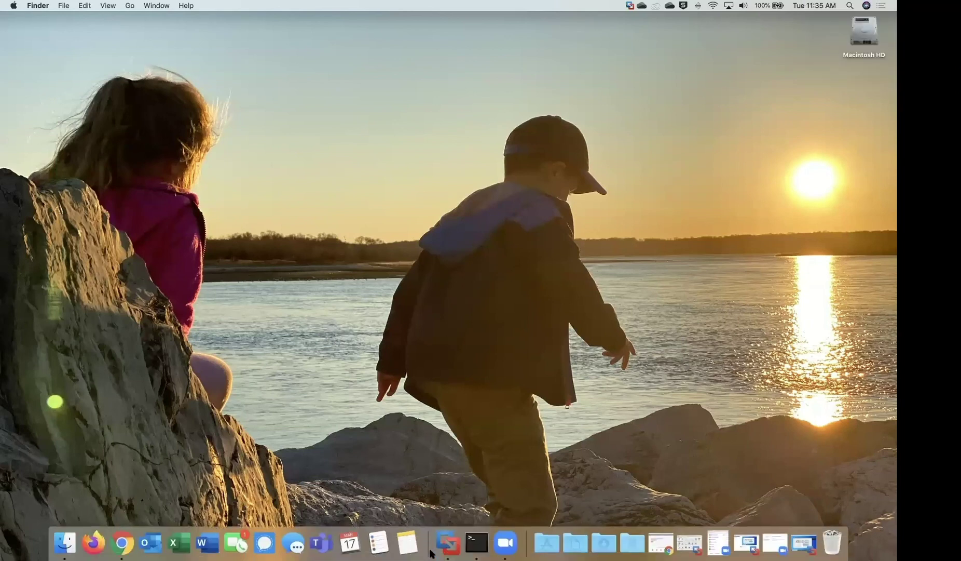
click(122, 543)
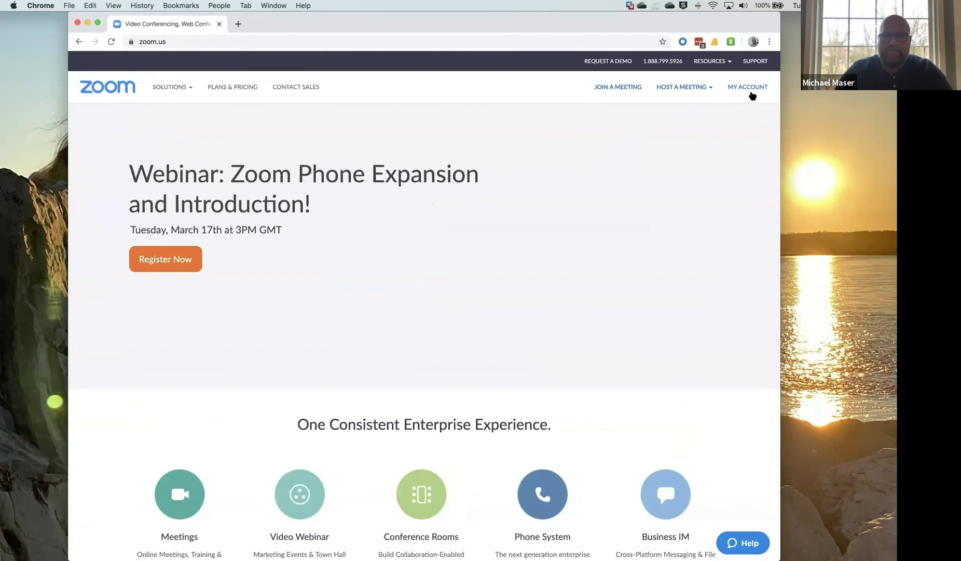
click(191, 41)
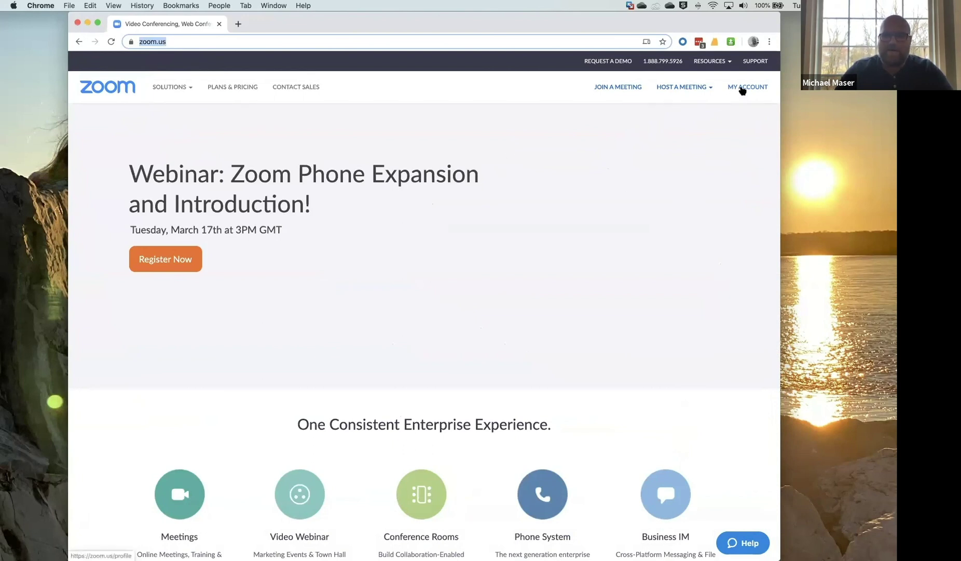
click(742, 89)
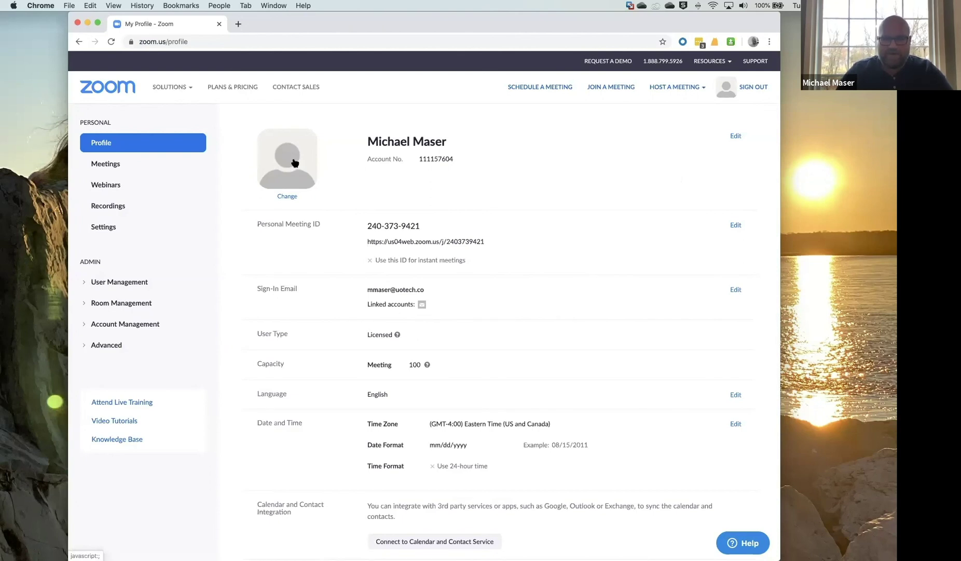
Examine the profile's personal meeting ID, sign-in email, user type, date and time, calendar integration and sign-in password settings
drag(367, 226, 440, 223)
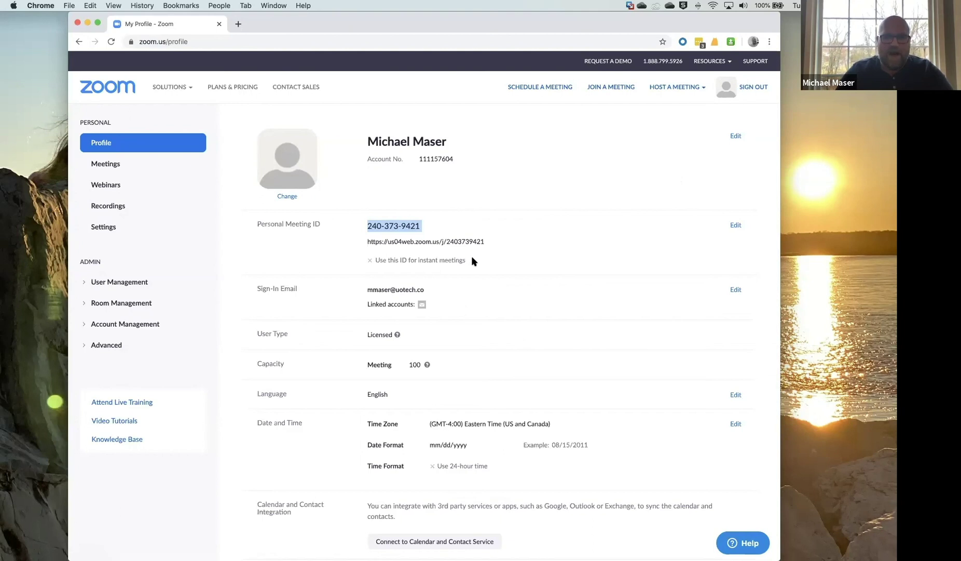
scroll(488, 264, down, 3)
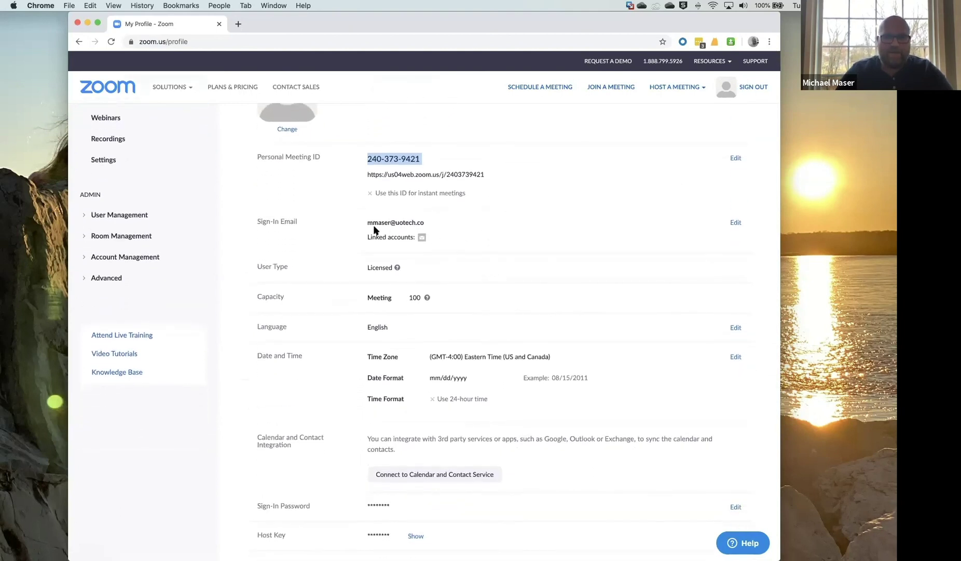
drag(367, 222, 415, 229)
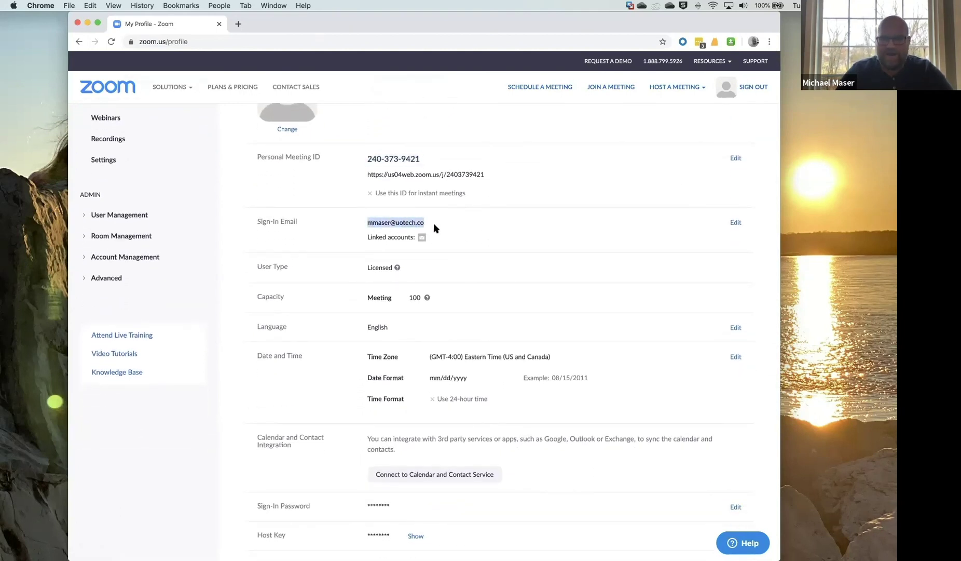
scroll(445, 224, down, 3)
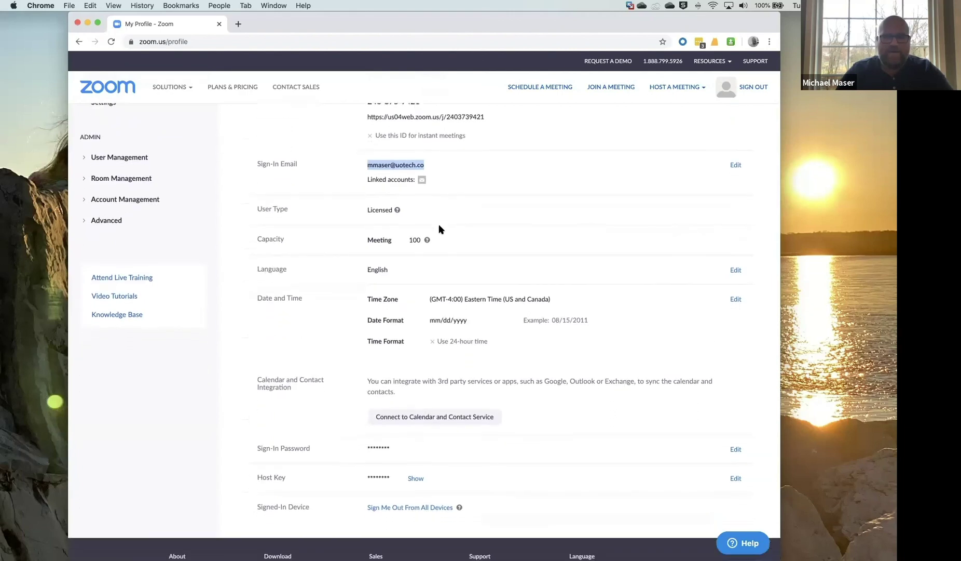
double_click(377, 209)
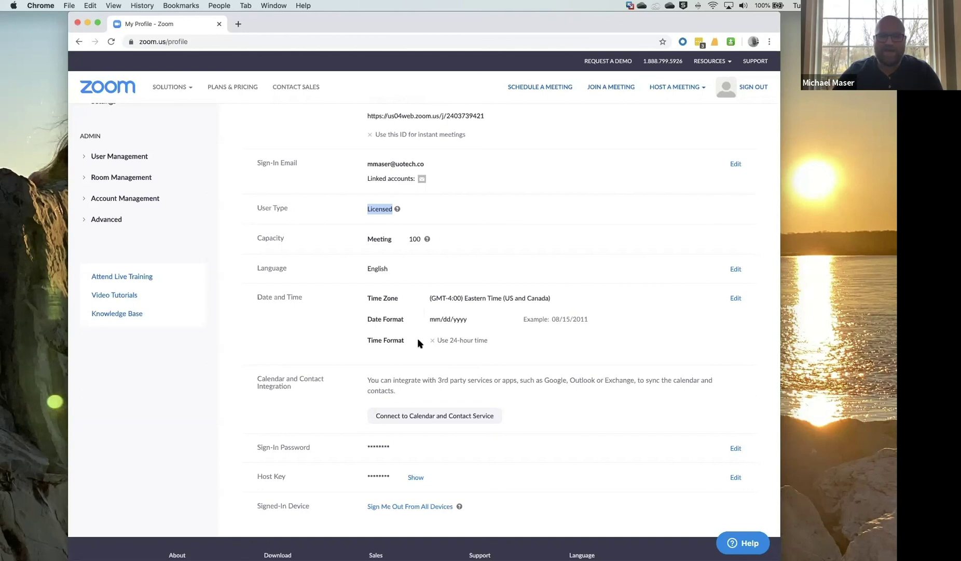
scroll(468, 339, down, 2)
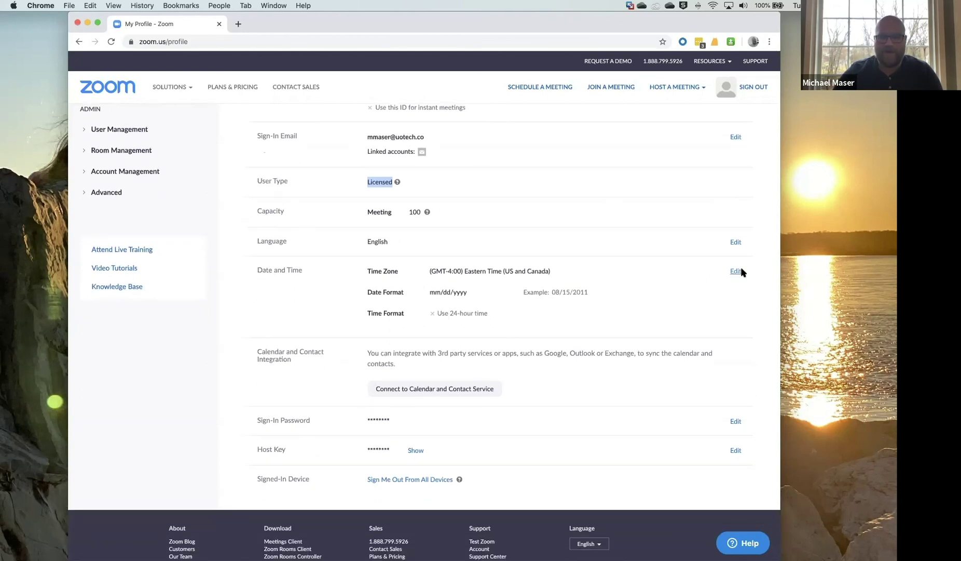
scroll(653, 291, down, 3)
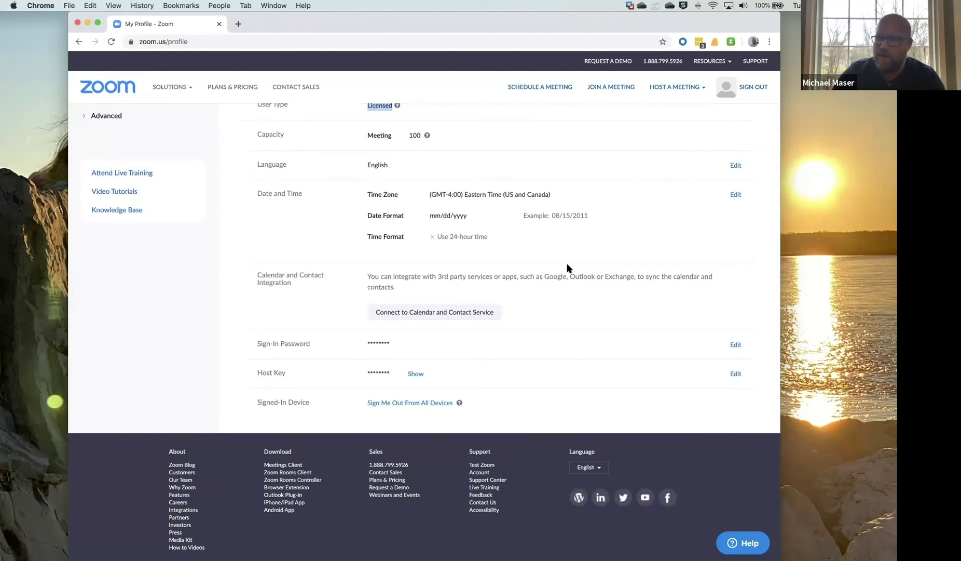
click(571, 288)
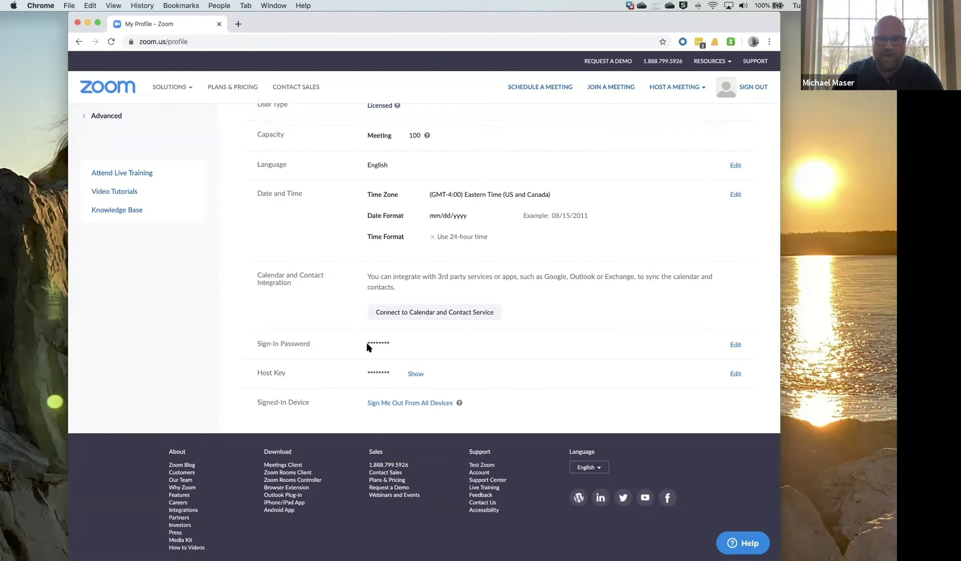
drag(252, 341, 395, 352)
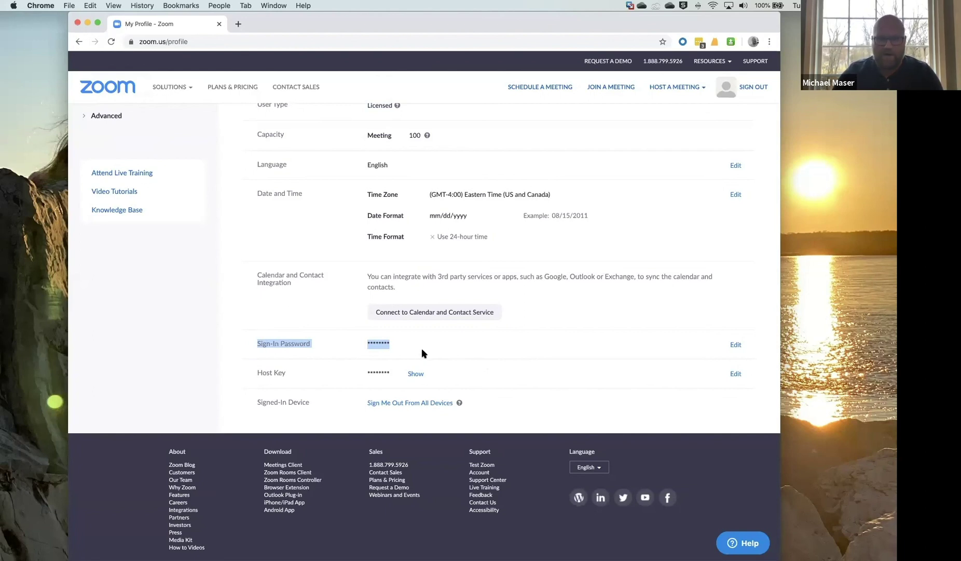
Go to the account's upcoming meetings and open the form for scheduling a new meeting
scroll(422, 354, up, 5)
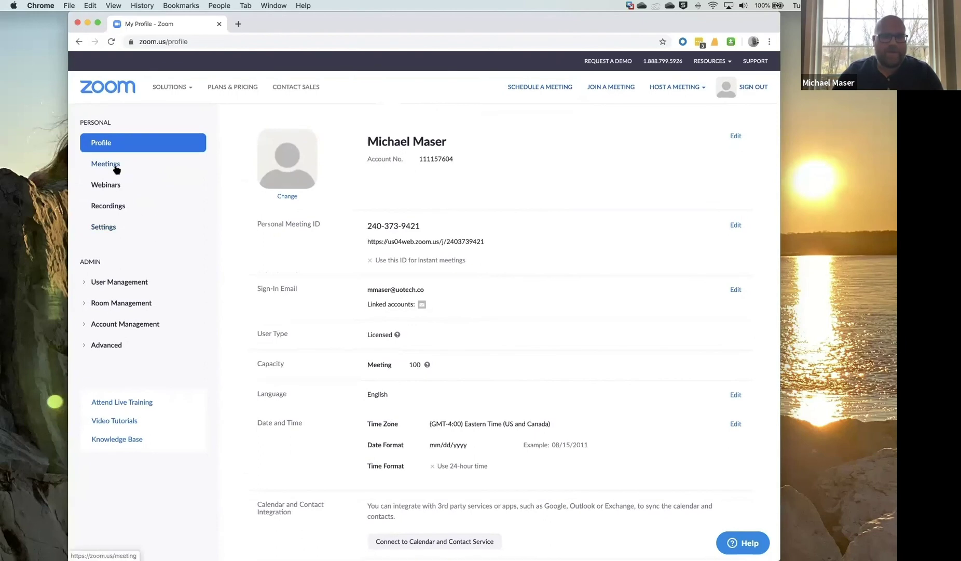
click(109, 164)
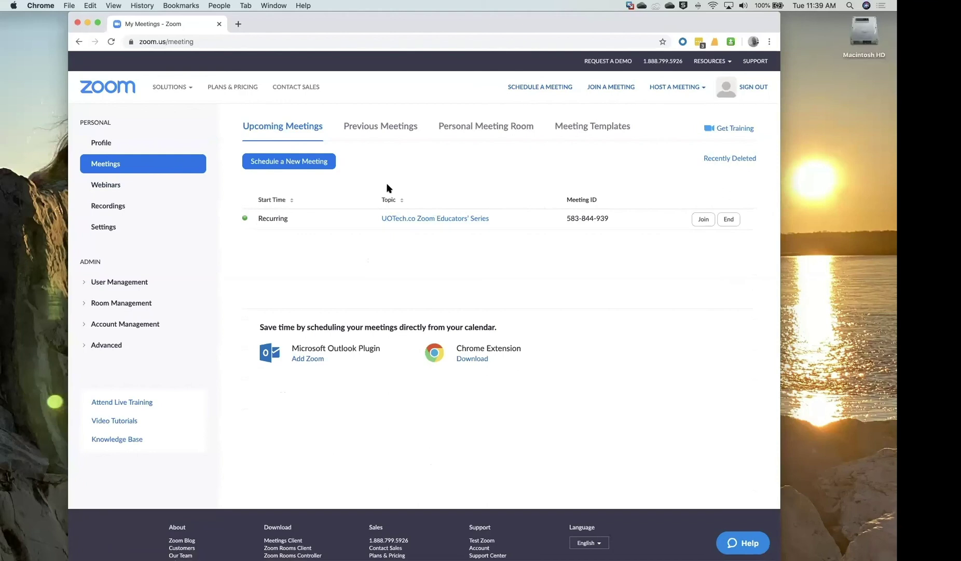
click(294, 161)
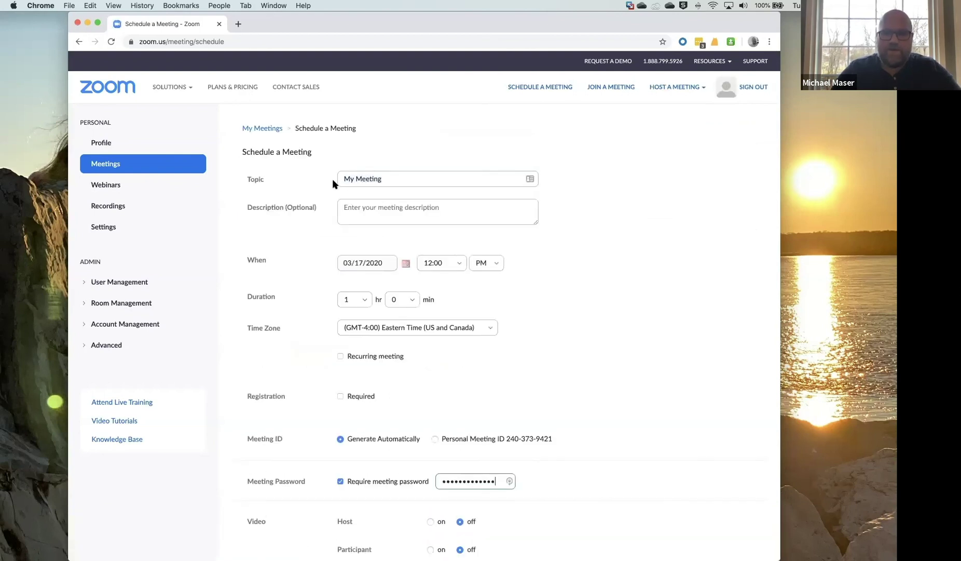
Examine the new meeting's topic and optional description fields in the scheduling form
drag(343, 180, 408, 182)
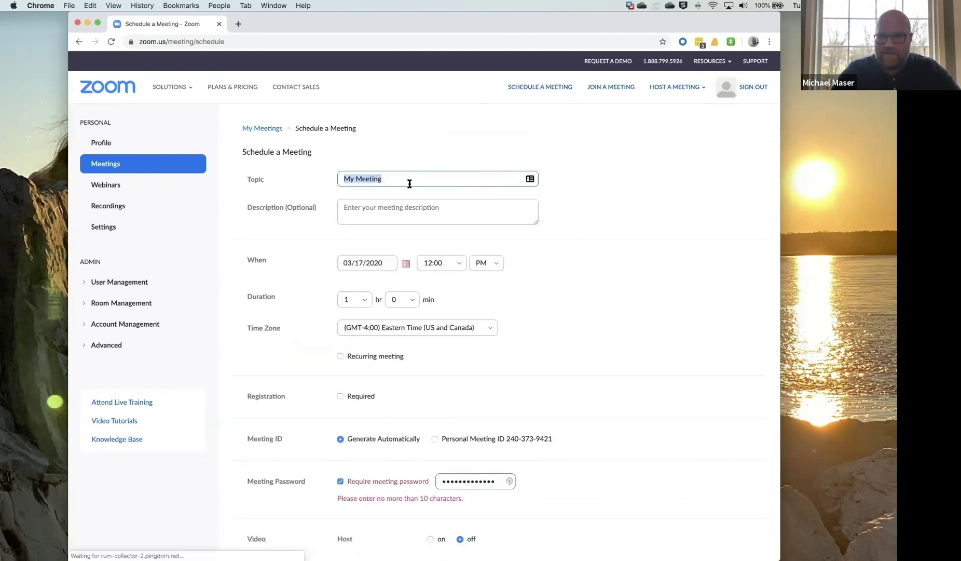
click(382, 204)
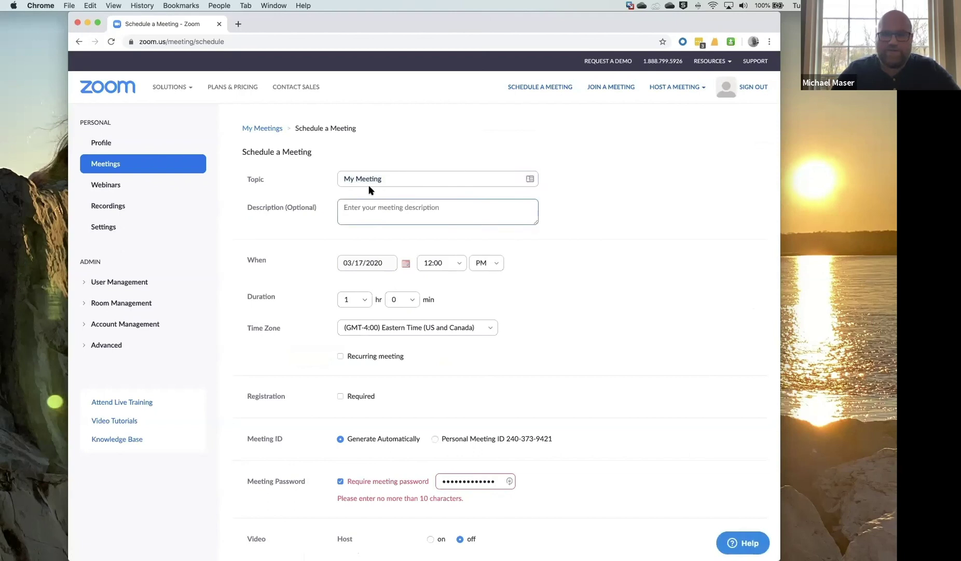
drag(387, 178, 334, 176)
click(358, 207)
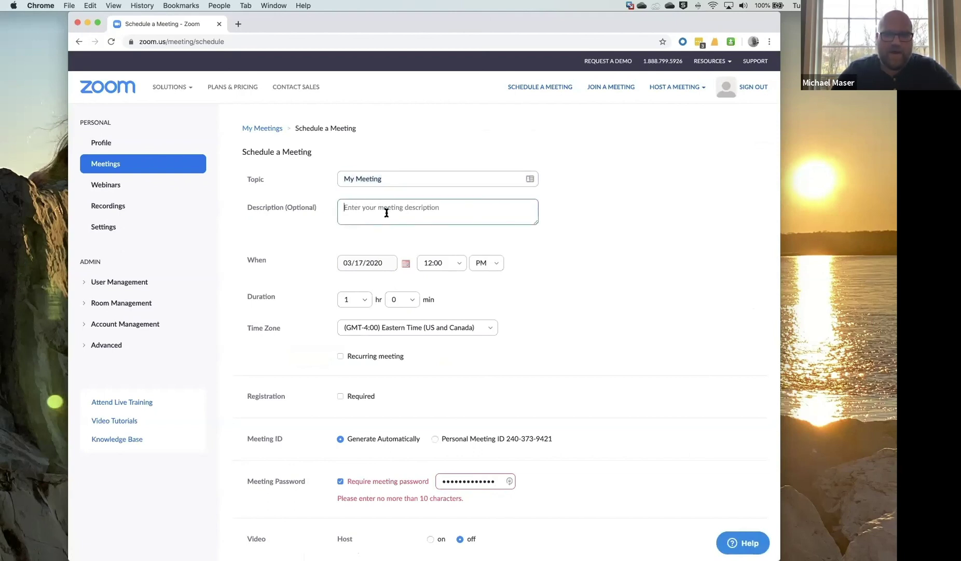
Try daily recurrence ending after 7 occurrences for the meeting, and turn the recurring option back off
scroll(386, 212, down, 2)
scroll(386, 215, down, 1)
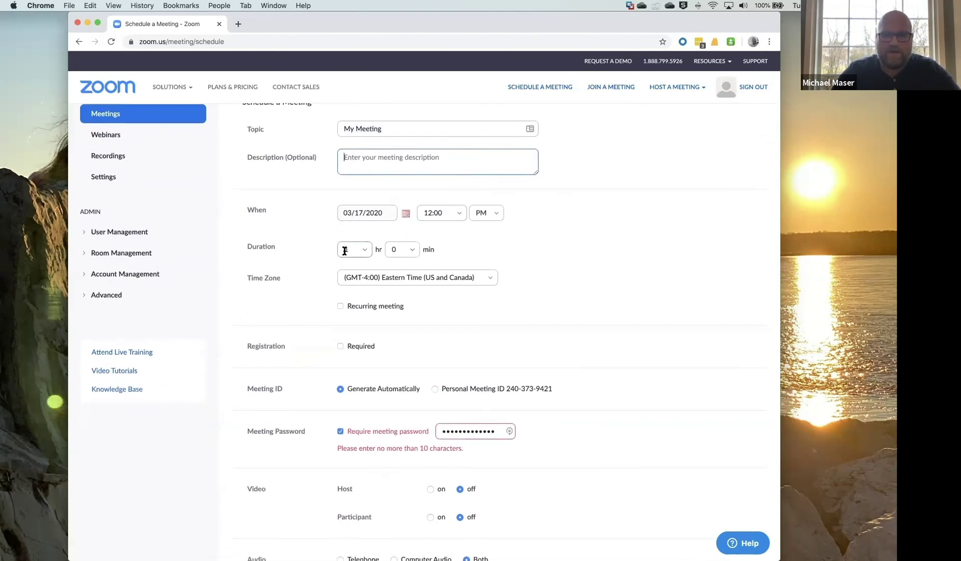
click(341, 306)
click(433, 328)
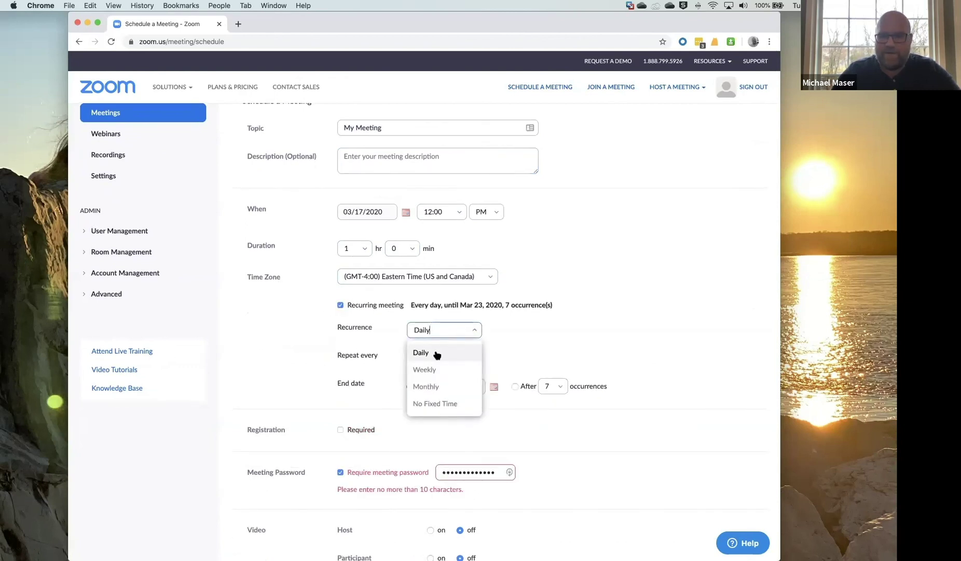
click(512, 345)
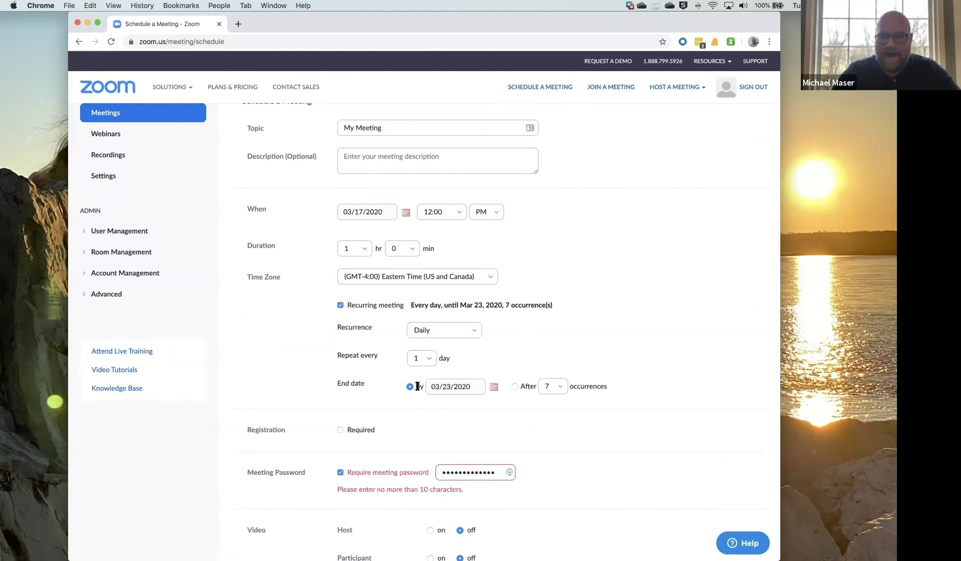
click(515, 386)
click(551, 386)
scroll(553, 408, down, 3)
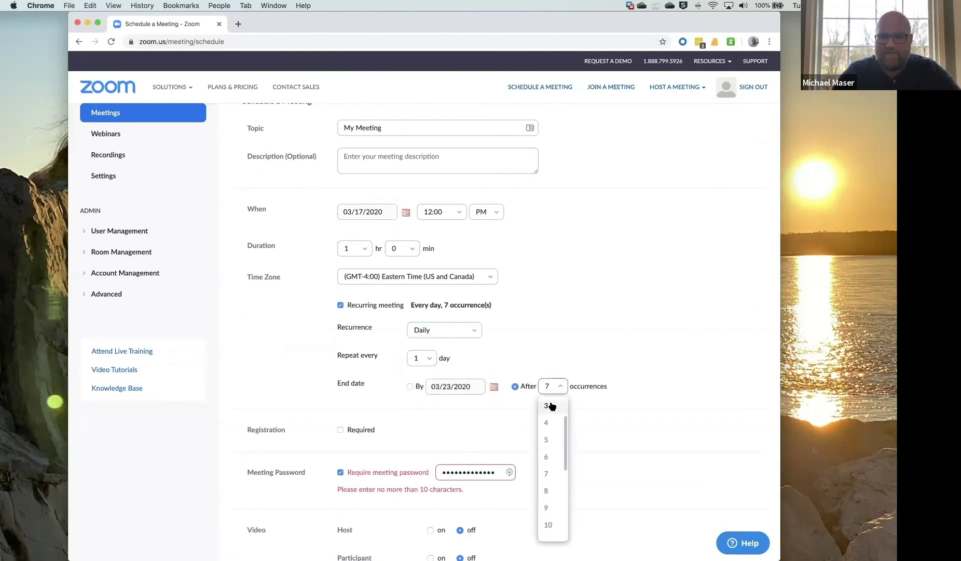
scroll(553, 408, up, 5)
click(627, 377)
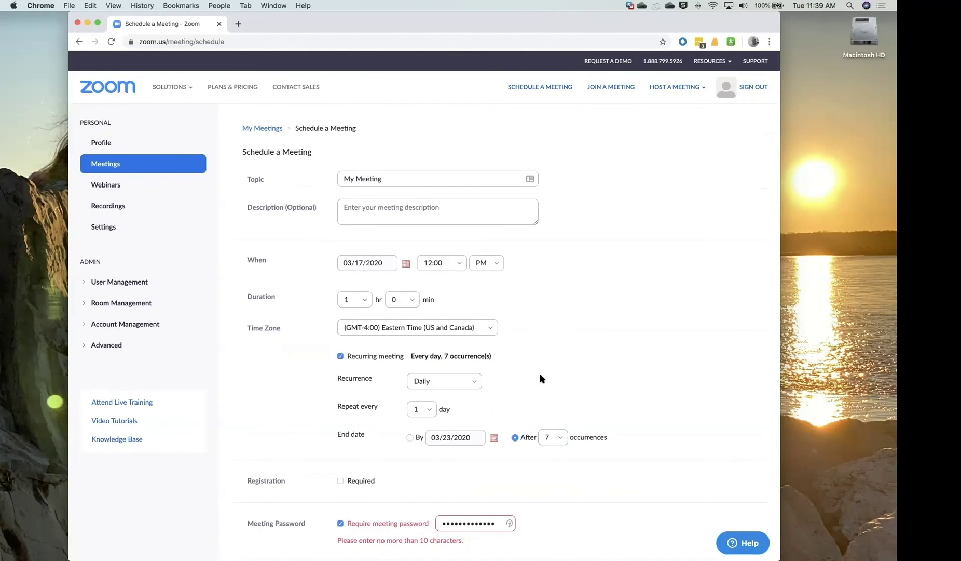
click(352, 359)
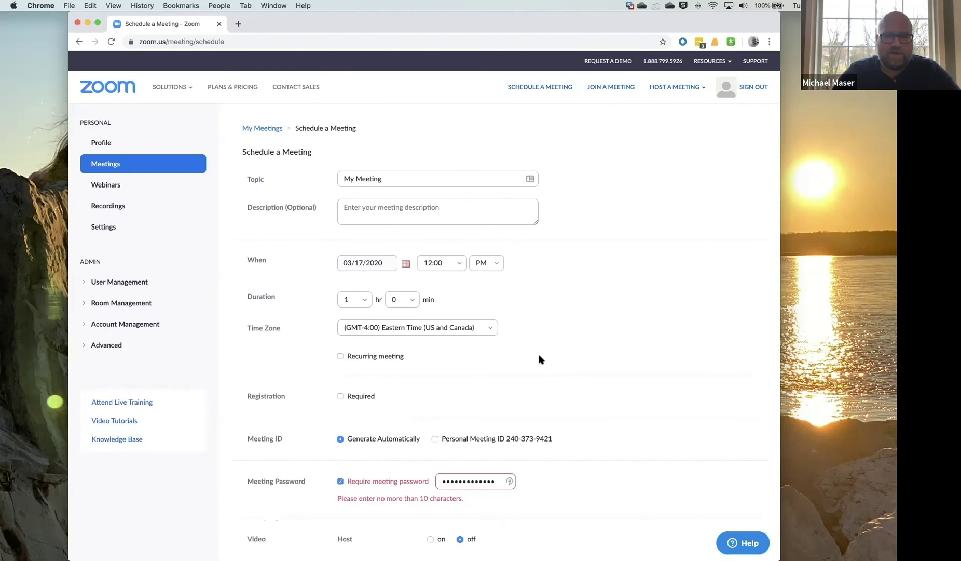
Make registration required for the meeting and clear that requirement again
scroll(538, 358, down, 3)
click(347, 331)
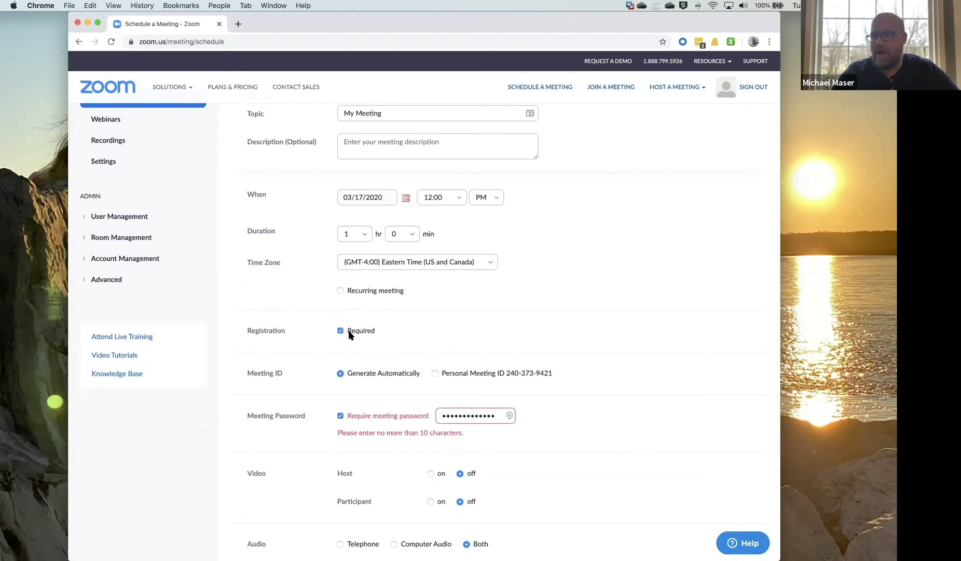
click(349, 335)
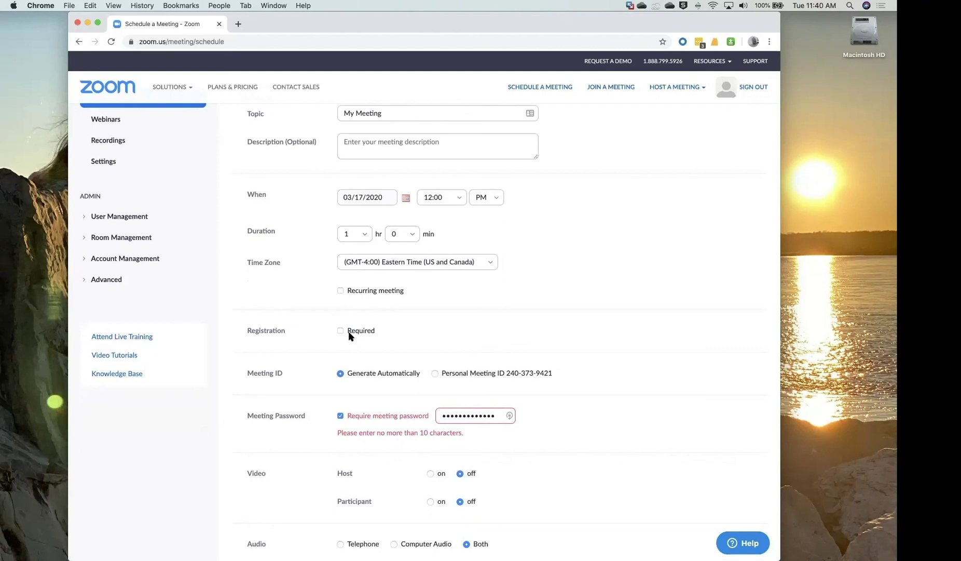
Turn off the meeting password requirement in the scheduling form
scroll(403, 349, down, 4)
scroll(406, 357, down, 2)
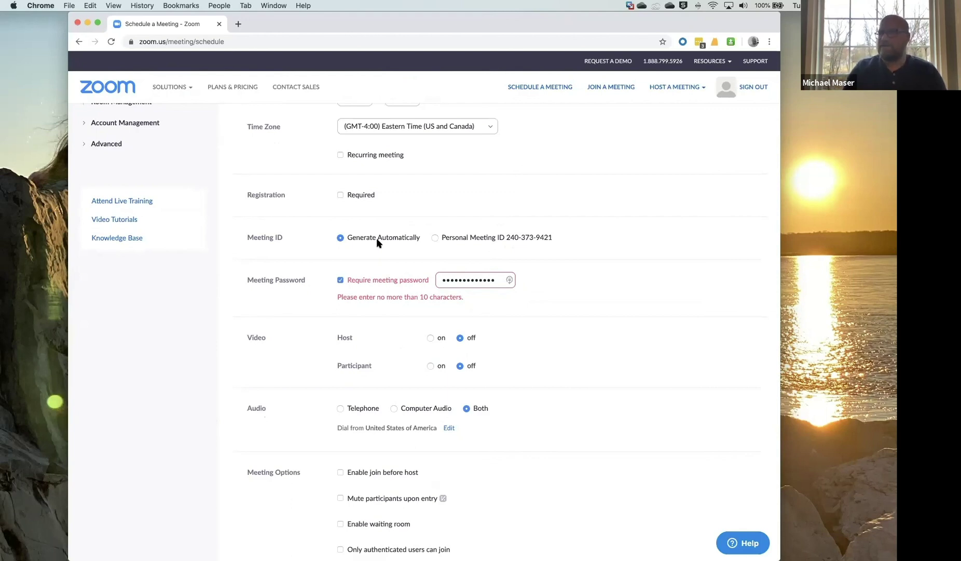
click(347, 280)
click(351, 275)
click(350, 275)
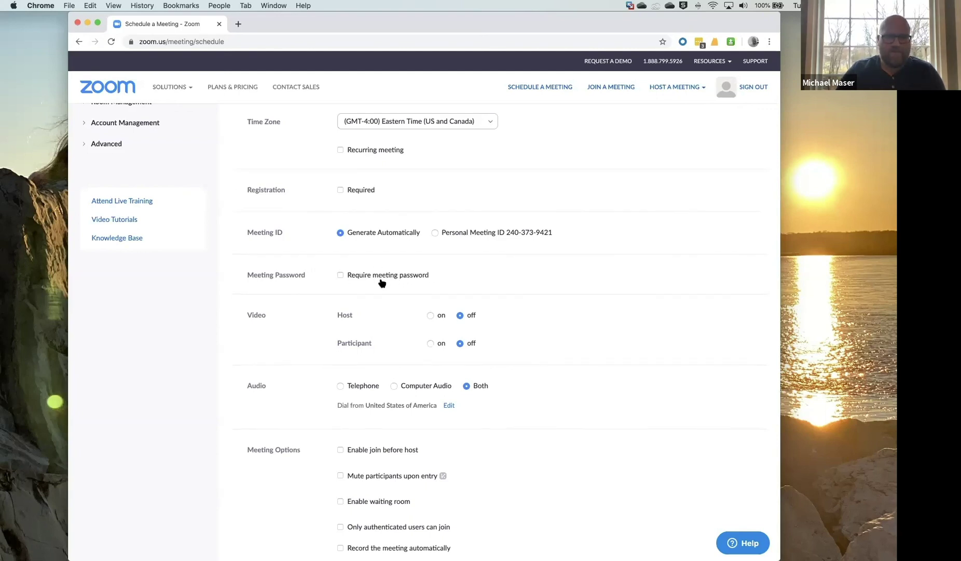
Restrict the meeting's audio to Computer Audio and switch it back to Both
scroll(384, 287, down, 3)
scroll(383, 287, down, 4)
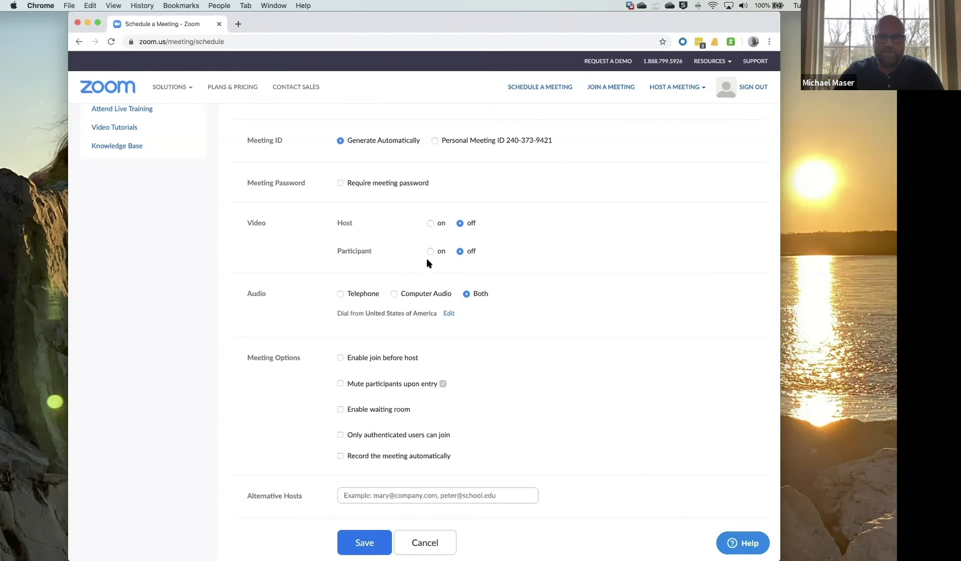
scroll(418, 296, down, 2)
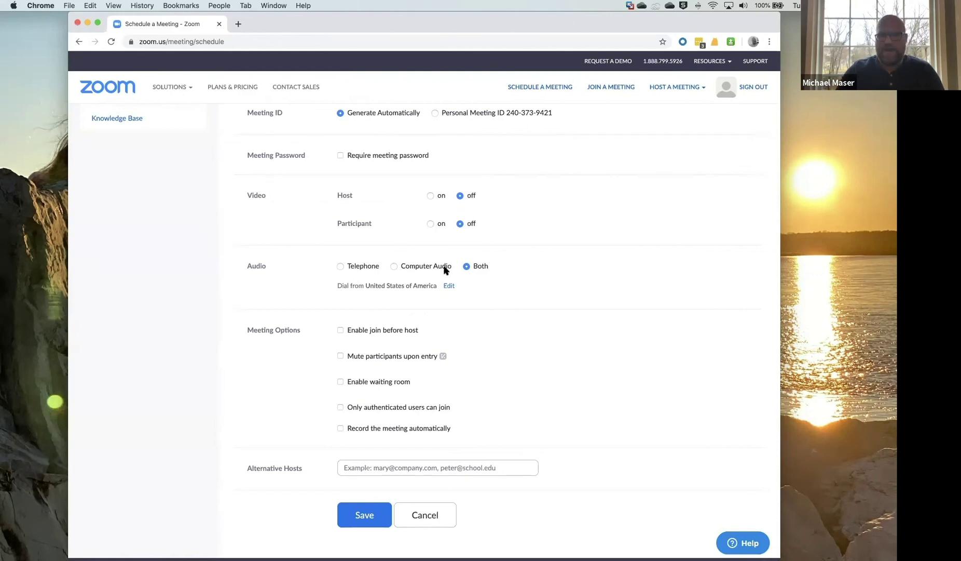
click(394, 266)
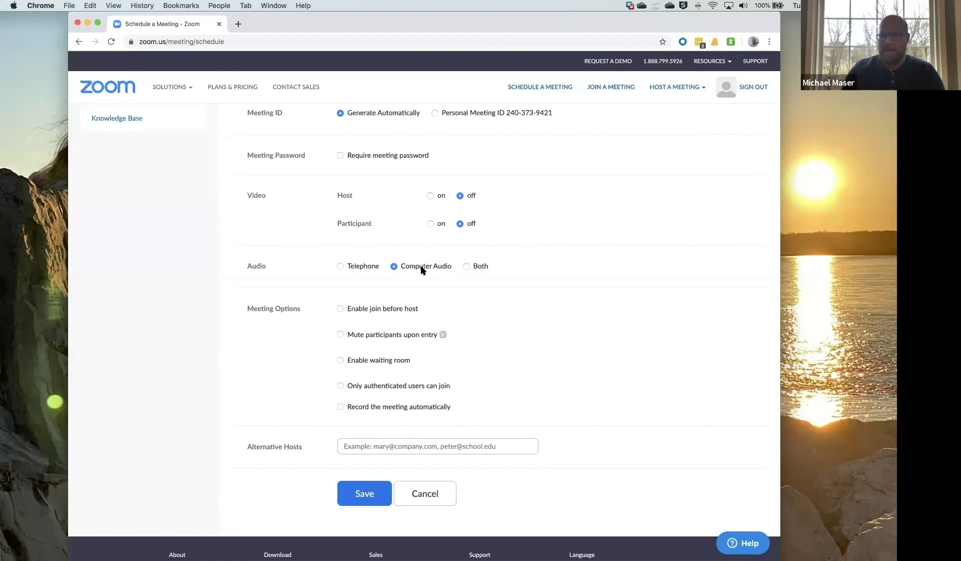
click(469, 267)
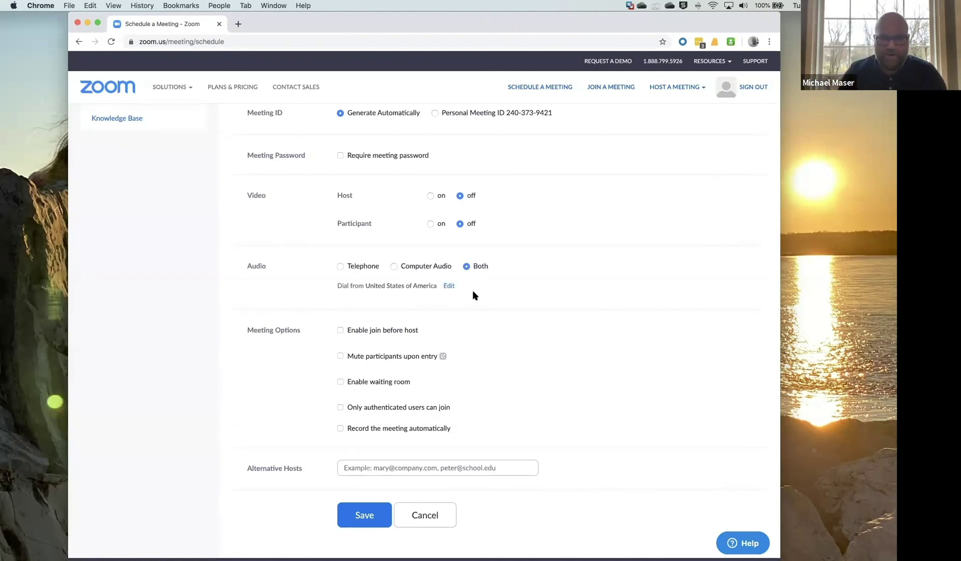
Examine the remaining meeting options, from join before host to automatic recording, and the alternative hosts field
scroll(509, 329, down, 2)
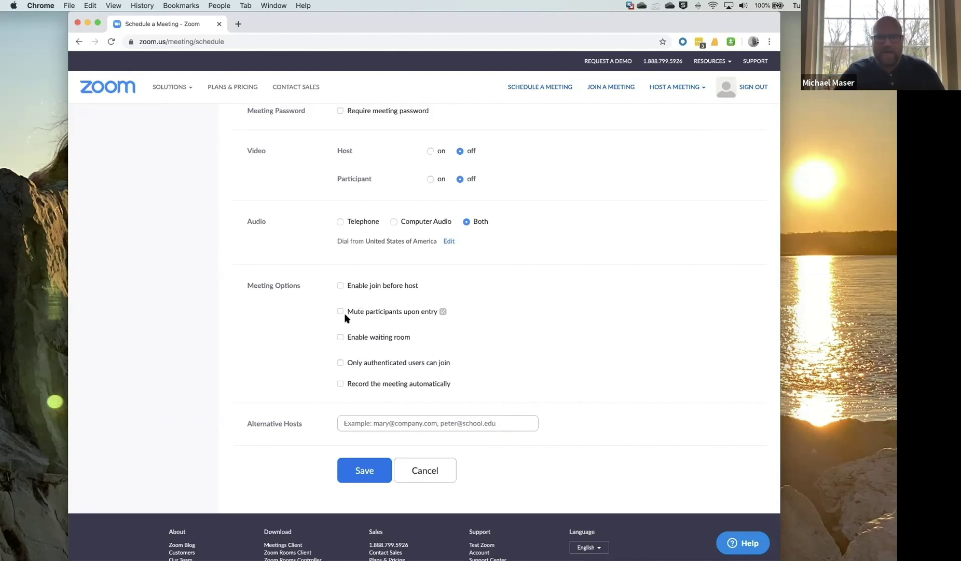
scroll(362, 317, down, 1)
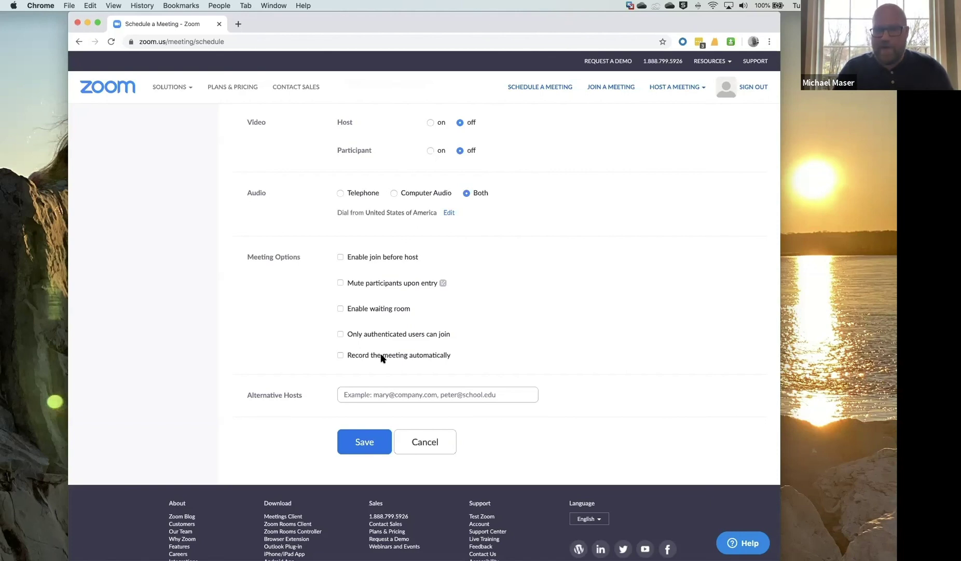
click(353, 394)
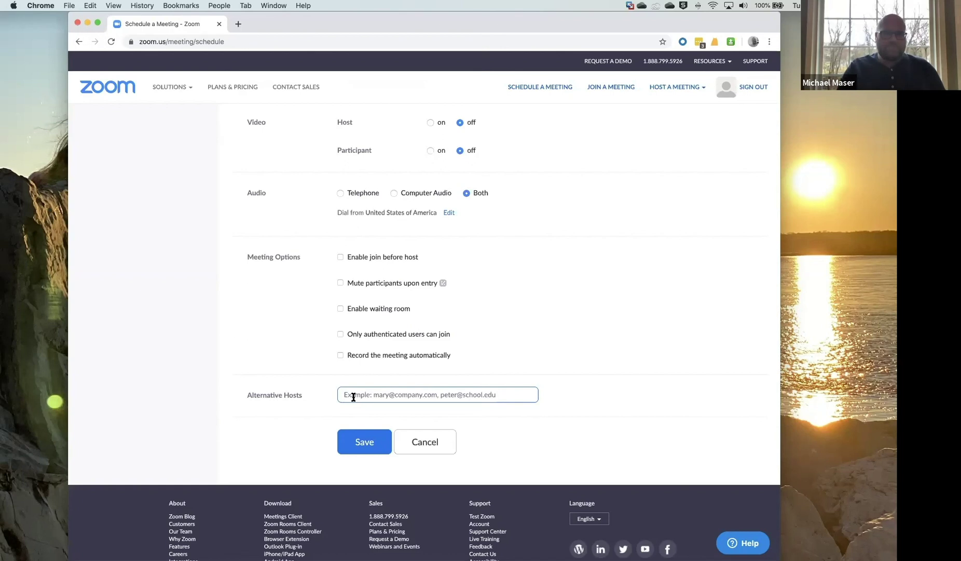
scroll(365, 182, up, 10)
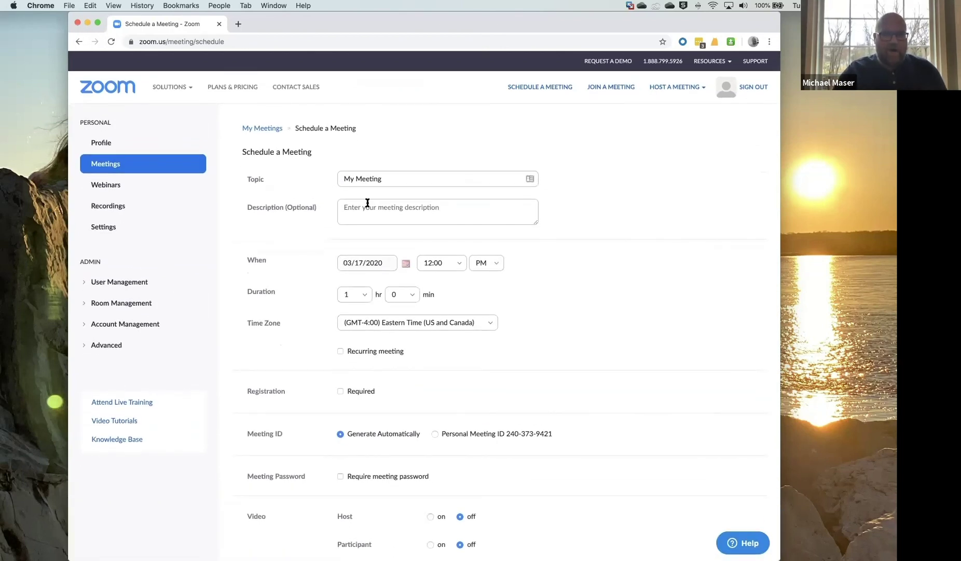
Go to the account's recordings, dismiss the tooltip, and view the local recordings before returning to the cloud recordings
click(110, 208)
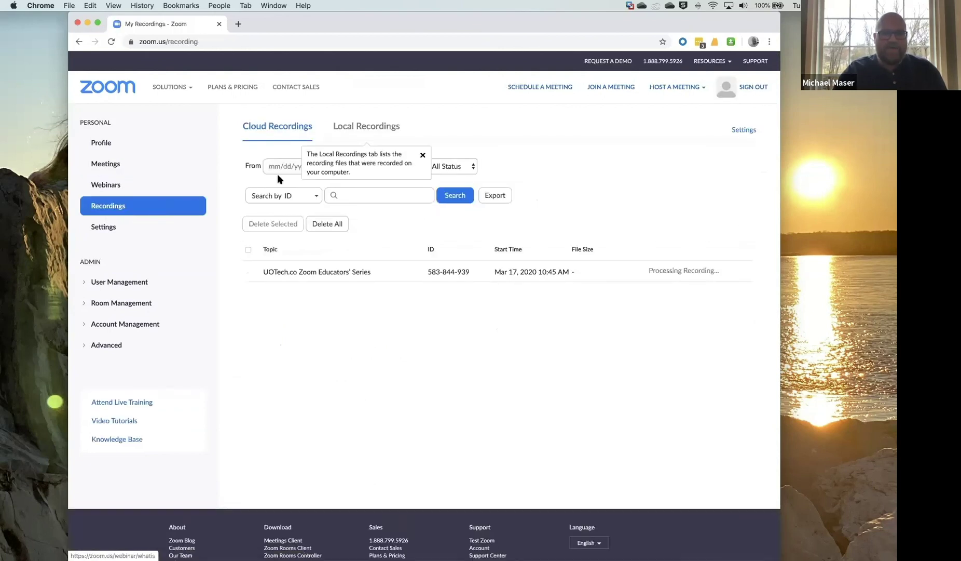
click(421, 155)
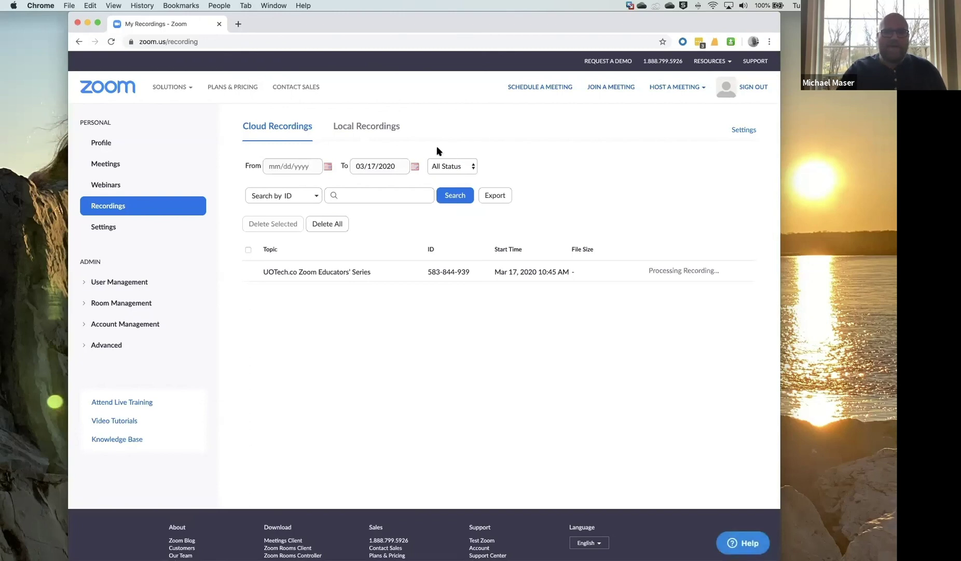
click(356, 131)
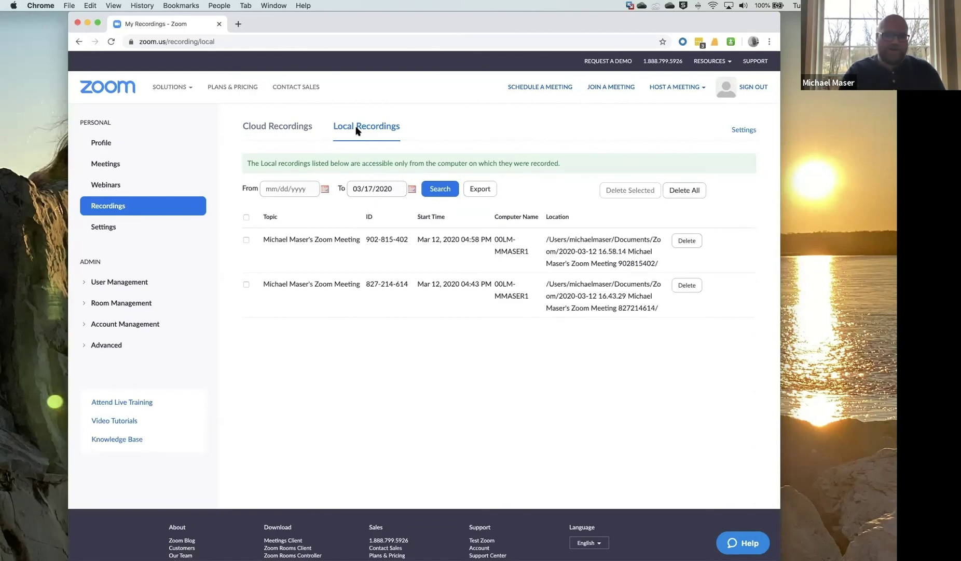
click(307, 131)
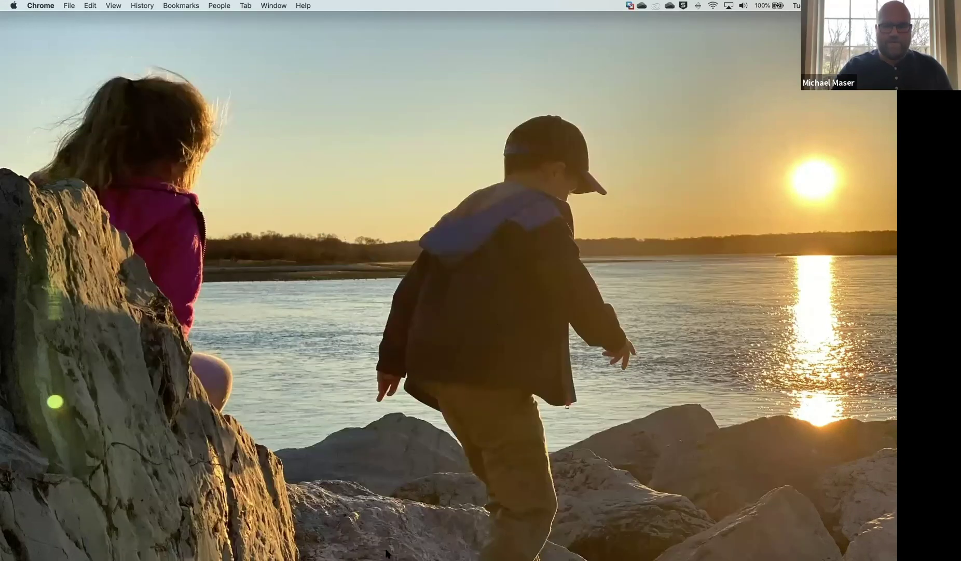
Switch back to the Boot Camp virtual machine, minimize Word and restore the full Zoom meeting window
mouse_move(477, 552)
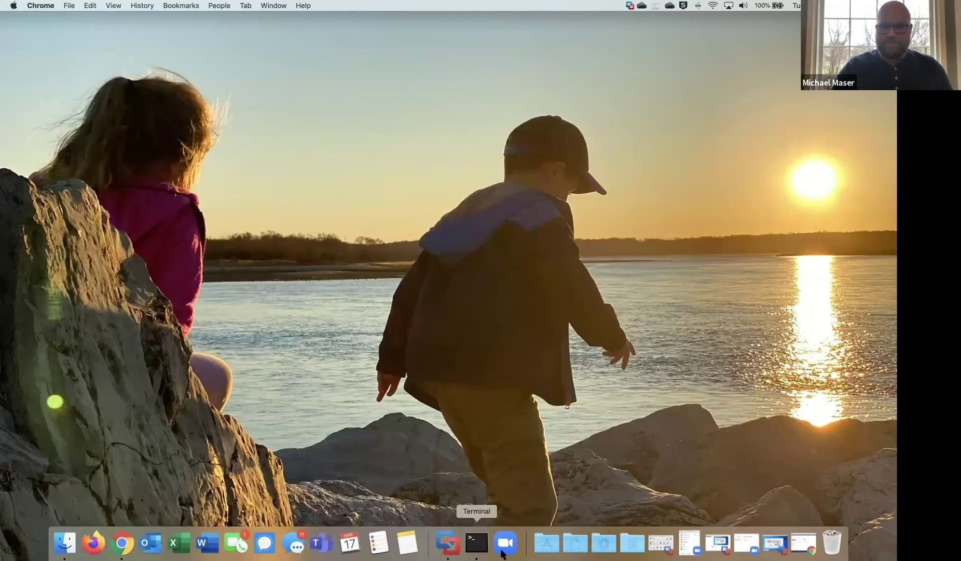
click(771, 549)
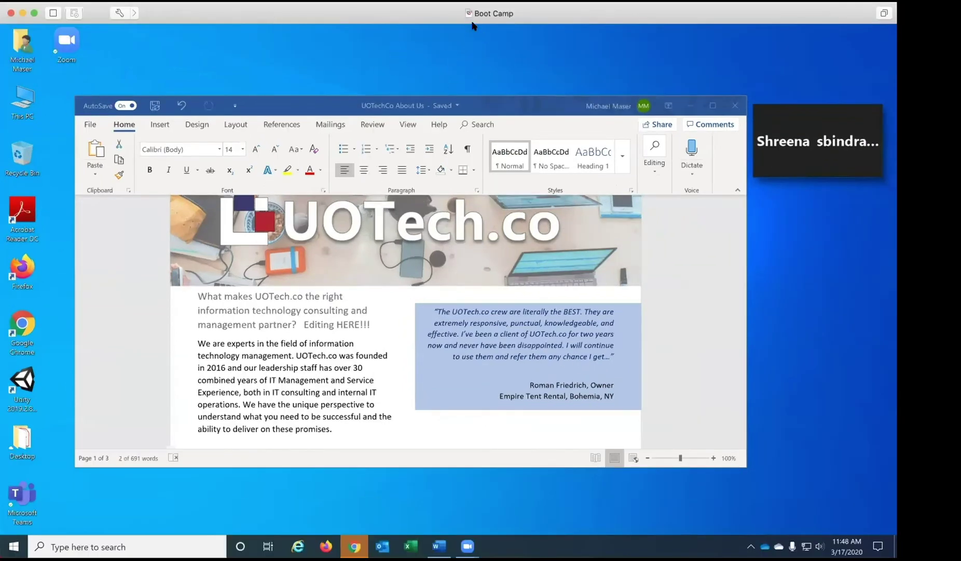
click(691, 106)
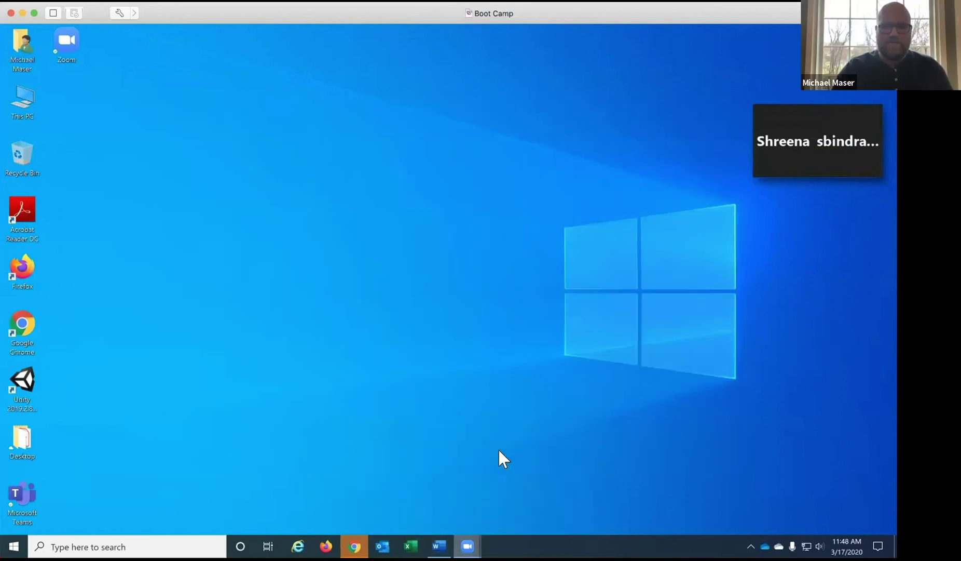
mouse_move(824, 165)
click(866, 164)
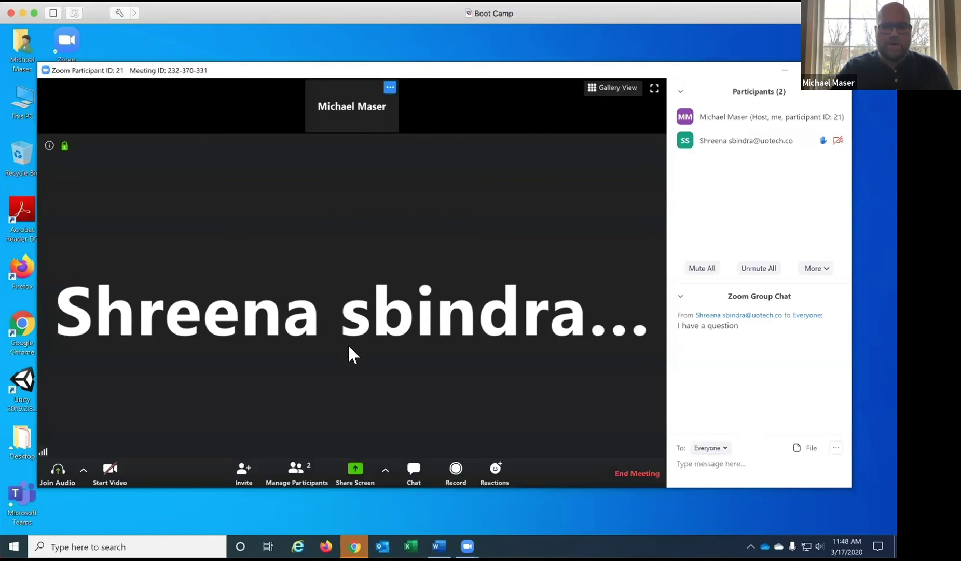
Bring up the meeting's share selection, enable sharing computer sound, and close it without sharing anything
click(385, 471)
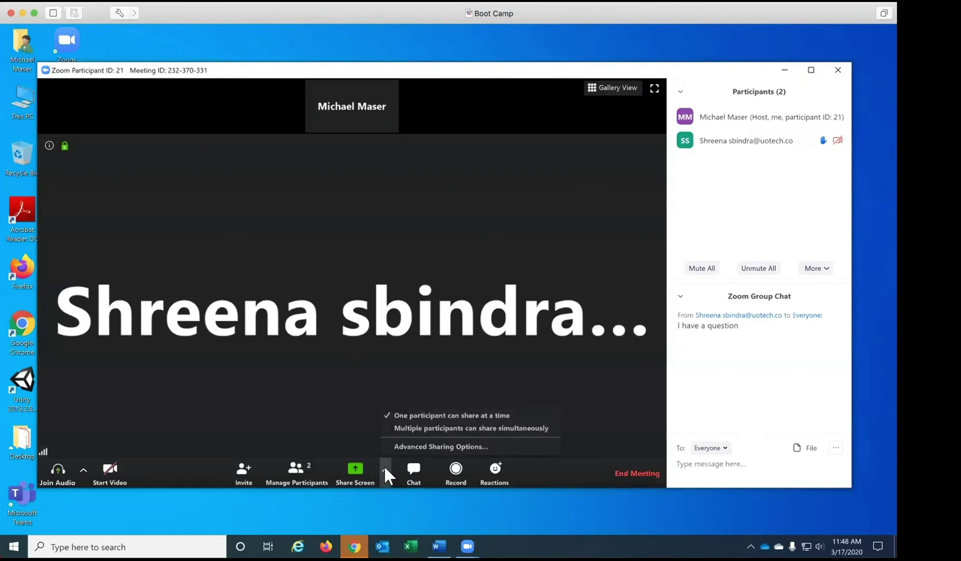
click(355, 470)
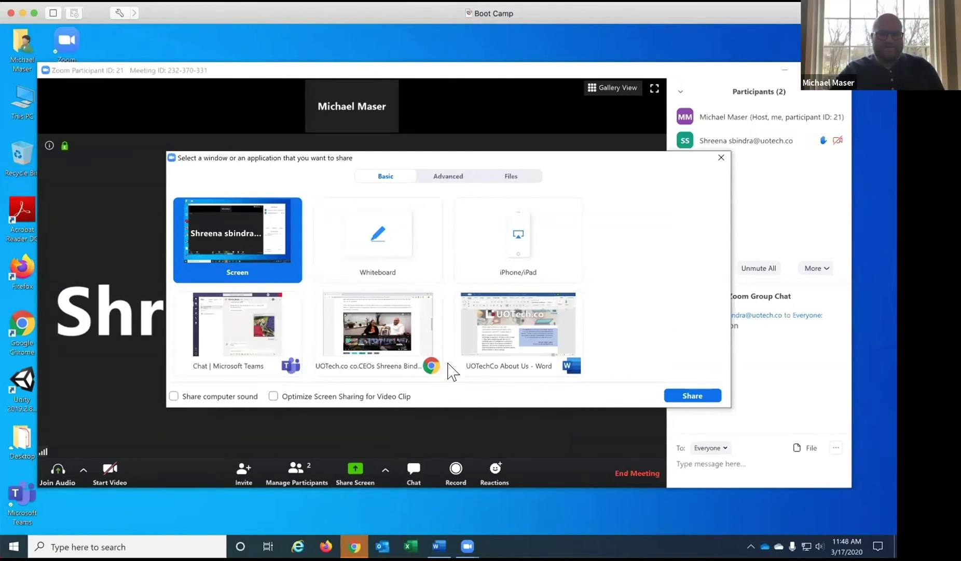
click(227, 397)
click(174, 395)
click(173, 396)
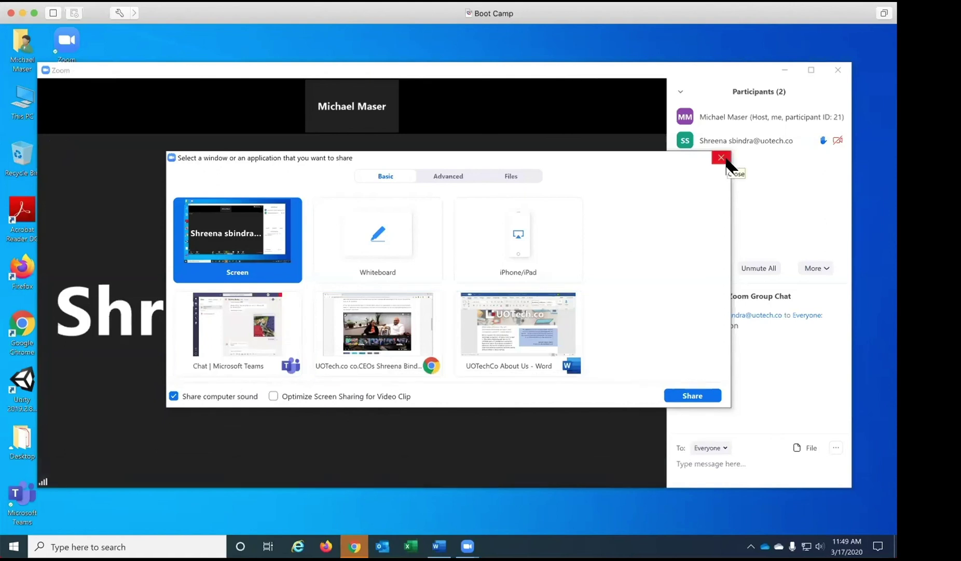
click(721, 158)
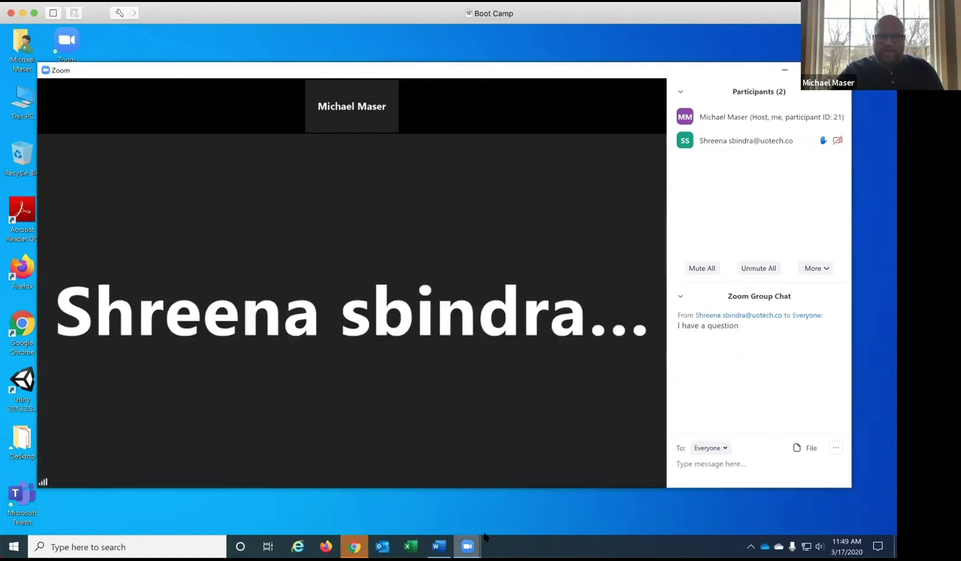
mouse_move(483, 539)
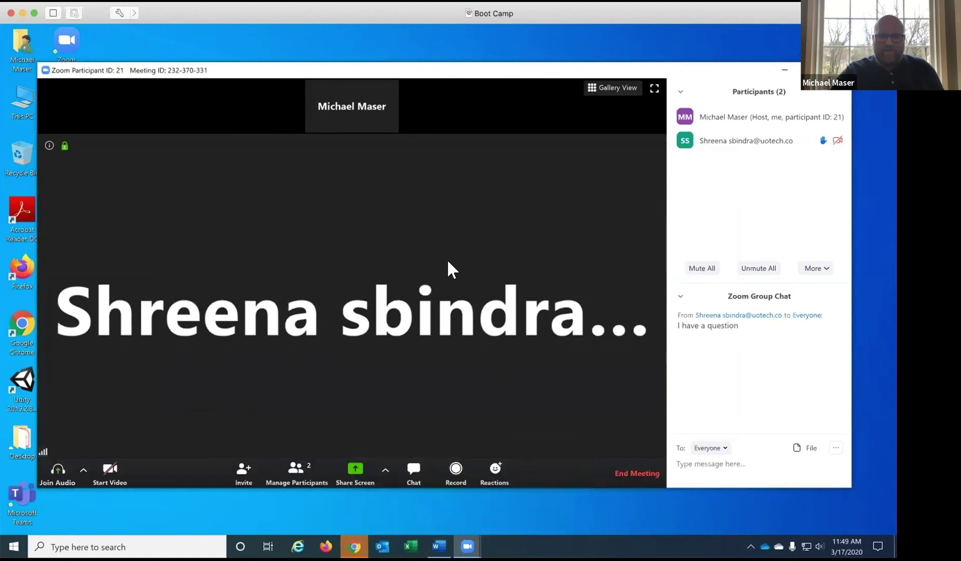